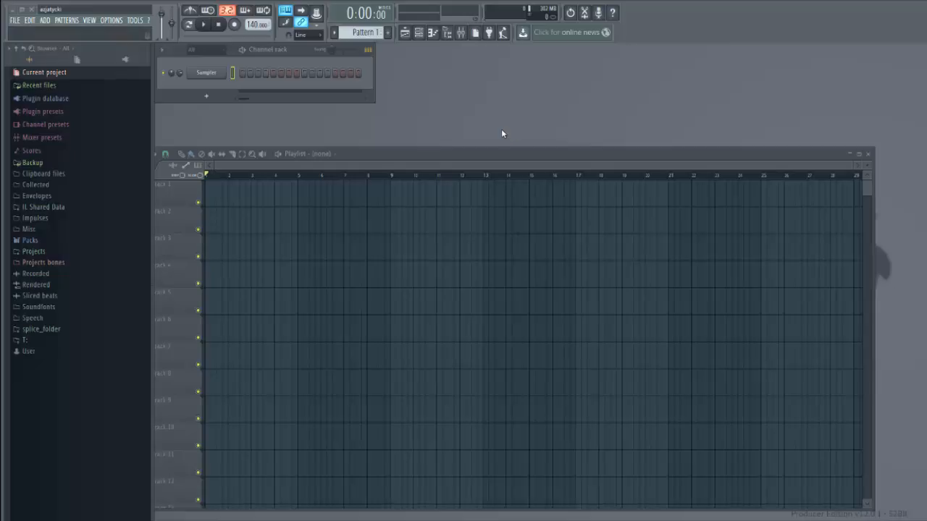
Toggle the main window between maximized and restored, and widen the playlist to show bars up to 29.
left_click_drag(875, 186, 916, 186)
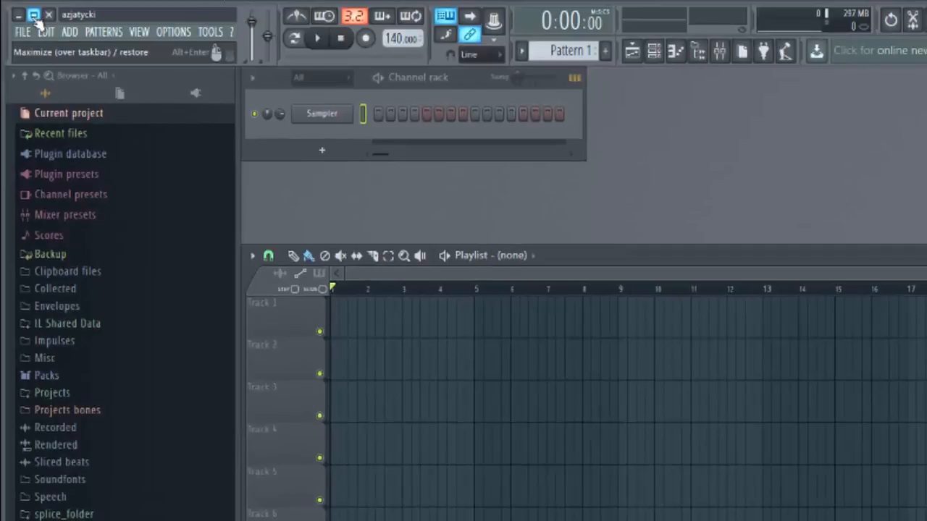
left_click(34, 15)
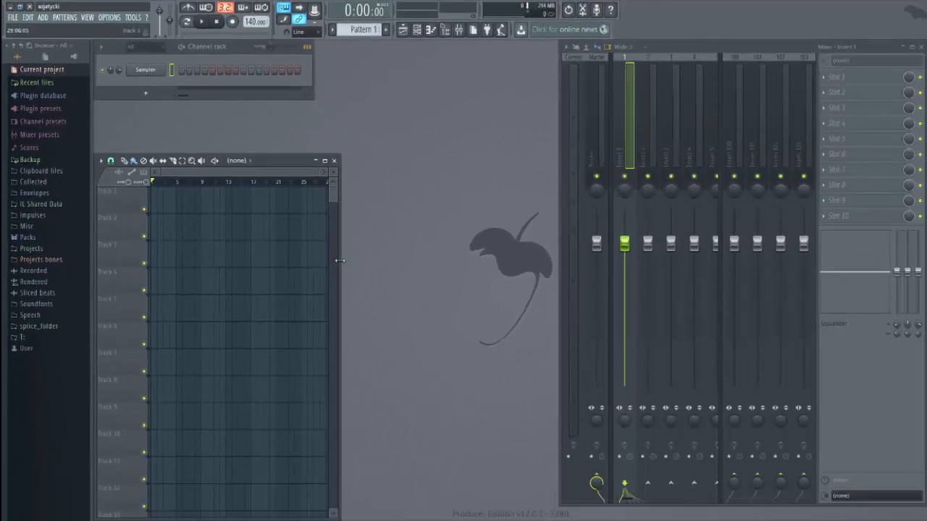
left_click_drag(340, 260, 543, 265)
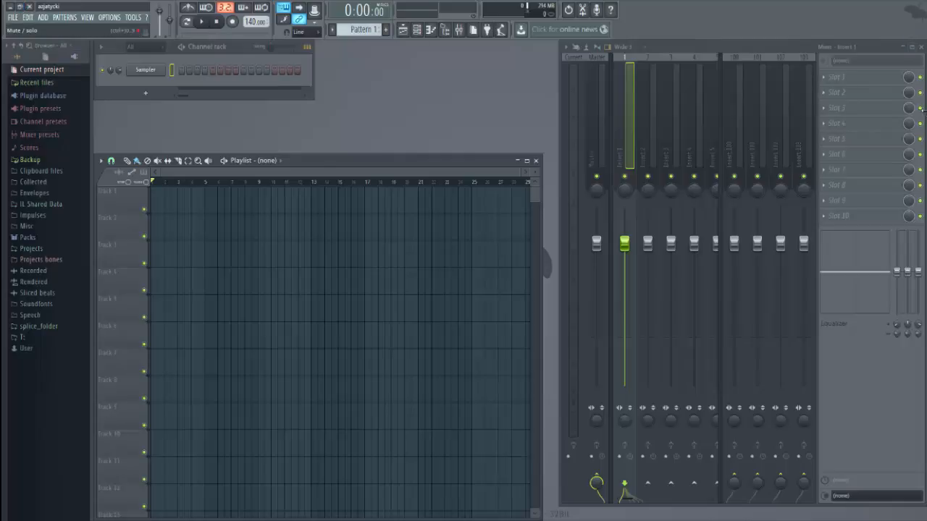
Stretch the main window across the second monitor and resize the mixer and playlist alongside each other.
left_click_drag(924, 111, 926, 110)
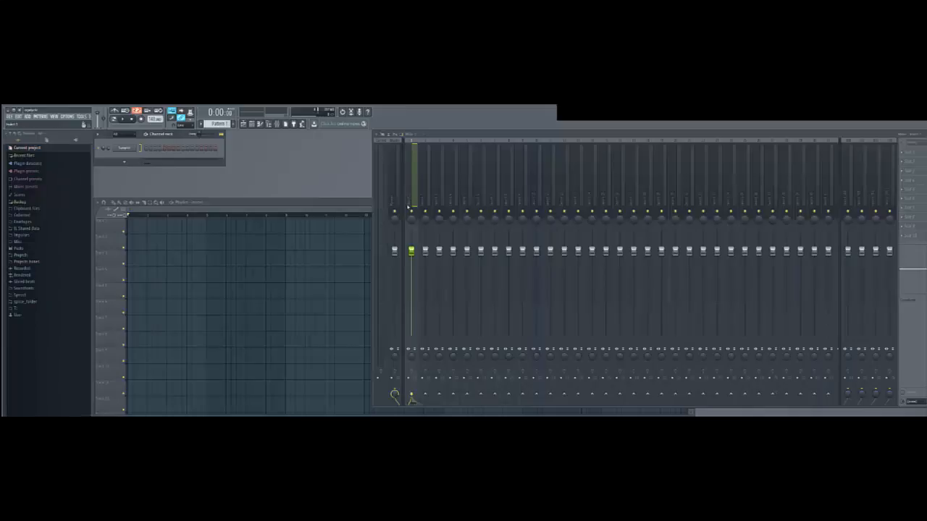
left_click_drag(373, 161, 667, 171)
left_click(605, 203)
left_click_drag(692, 232, 482, 233)
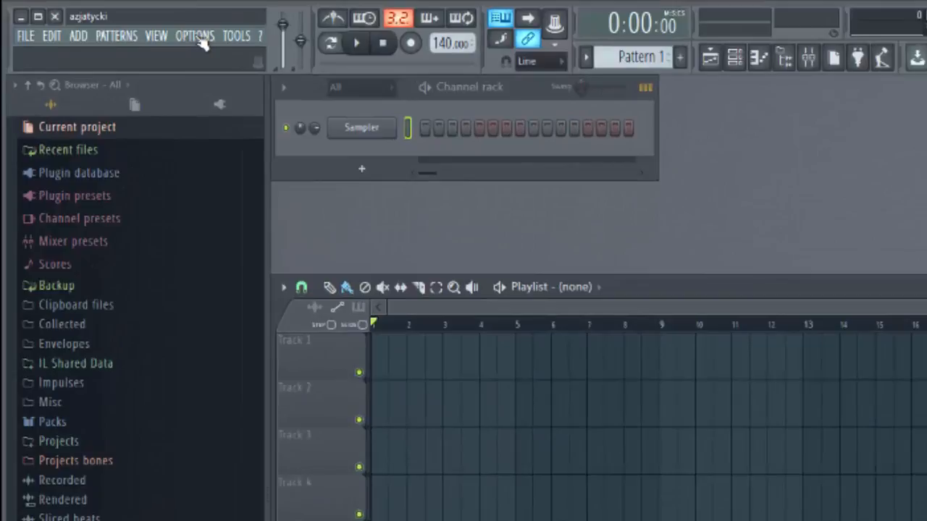
Open the project general settings and browse to T:\2016\Music\Elikatta for the project's data folder.
left_click(67, 118)
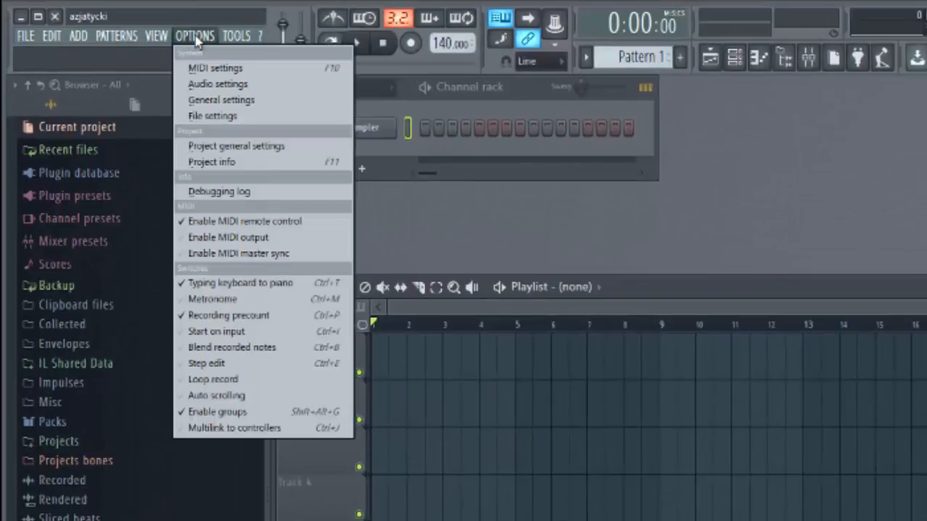
left_click(248, 148)
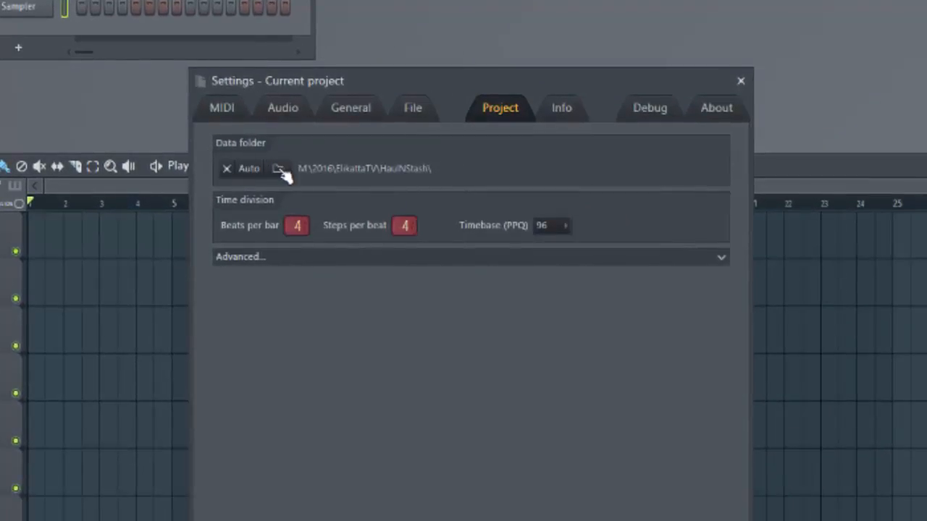
left_click(278, 169)
scroll(577, 352, "down", 15)
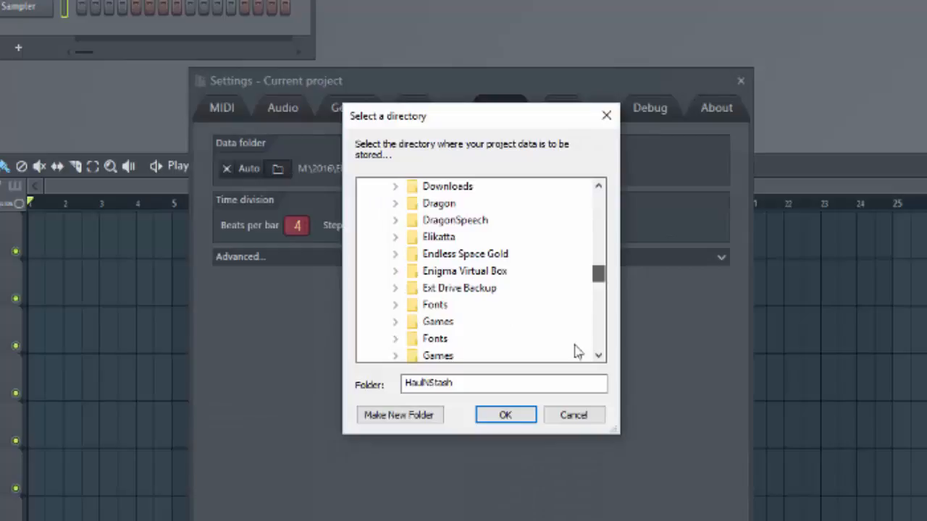
left_click(379, 289)
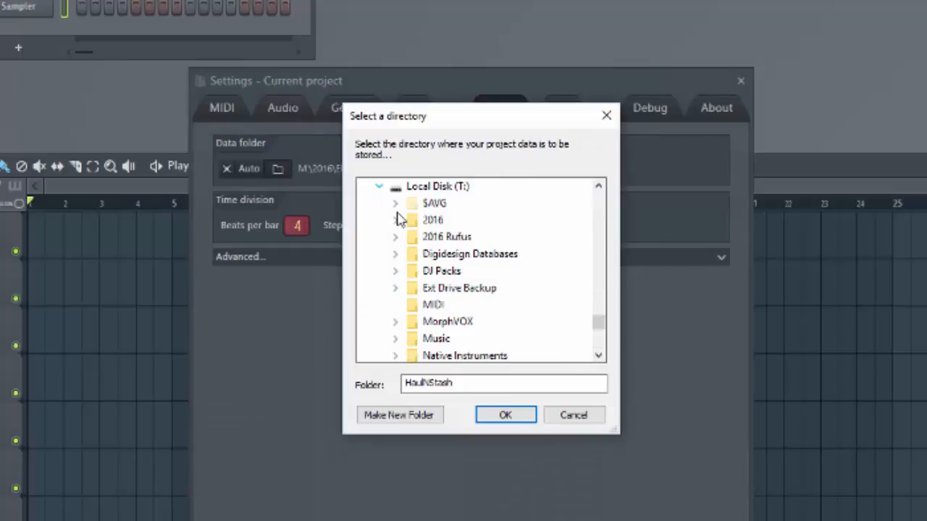
left_click(396, 220)
left_click(463, 236)
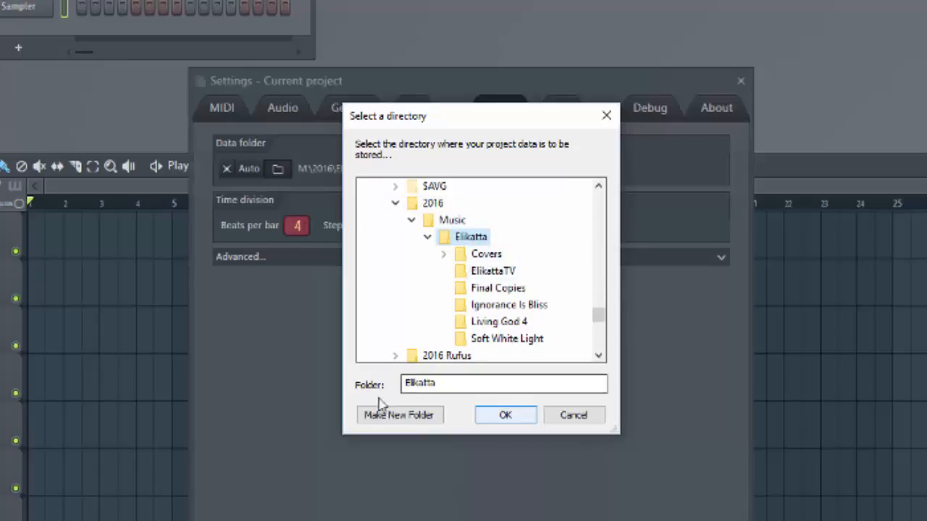
Create a folder named Tut Files inside Elikatta and set it as the project data folder.
left_click(399, 415)
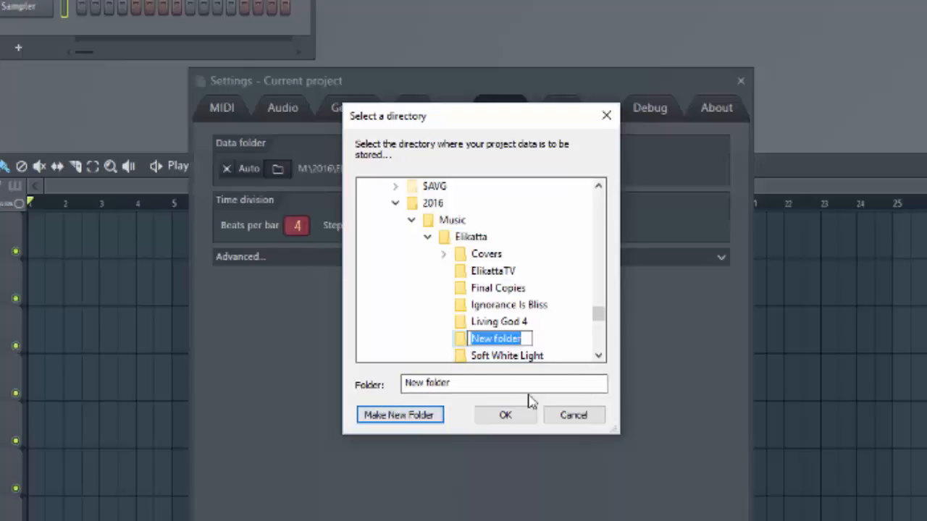
type("Tut Files")
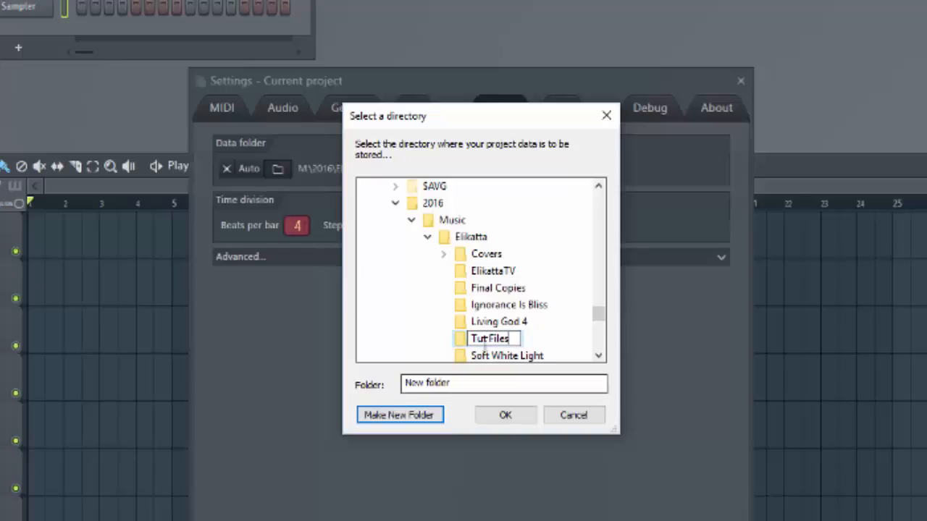
key("Return")
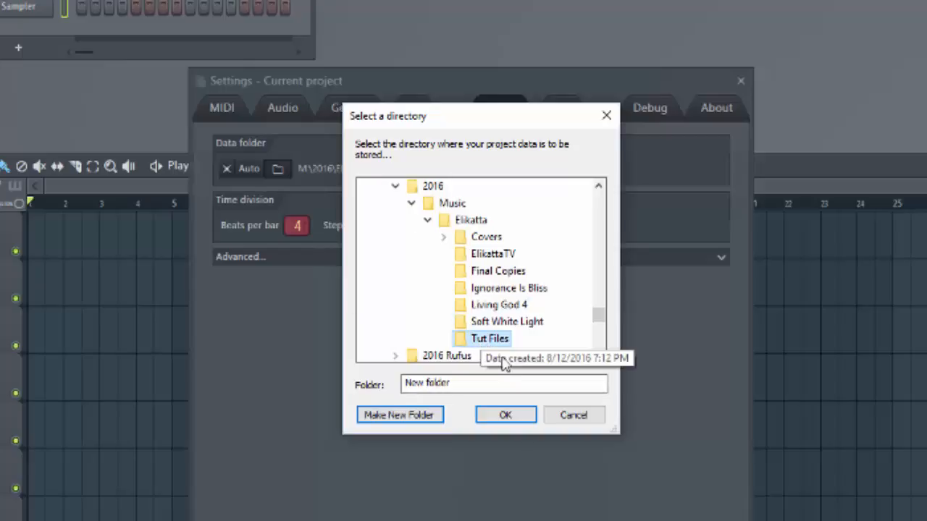
left_click(499, 305)
left_click(489, 339)
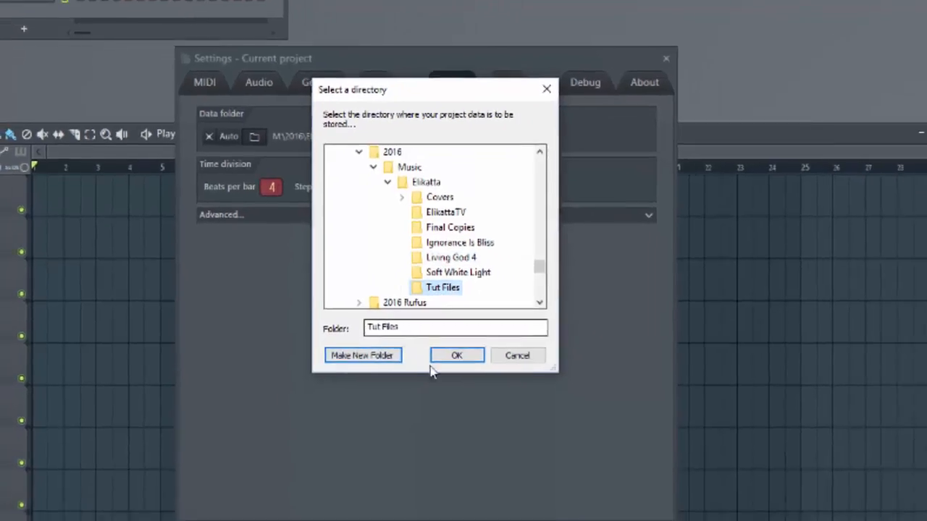
left_click(505, 415)
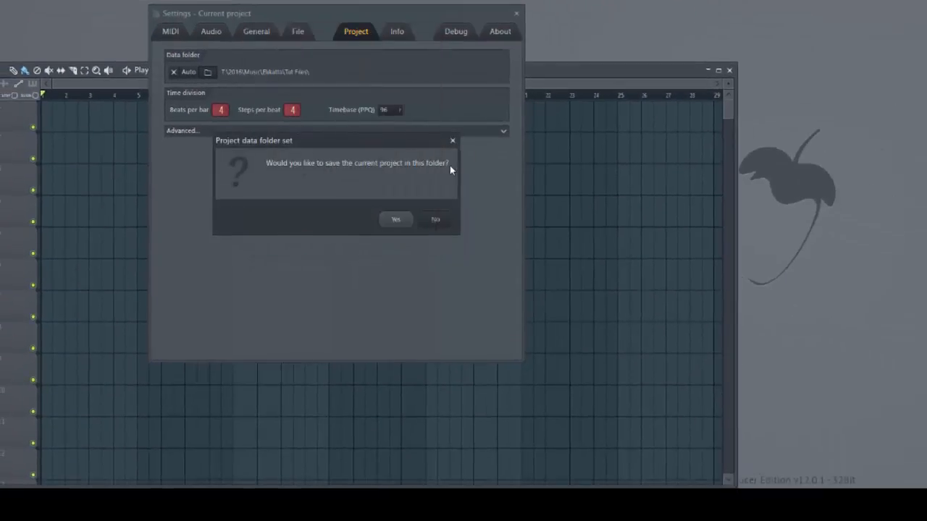
Save the current project in the Tut Files folder as Tut 1 and close the project settings.
left_click(396, 220)
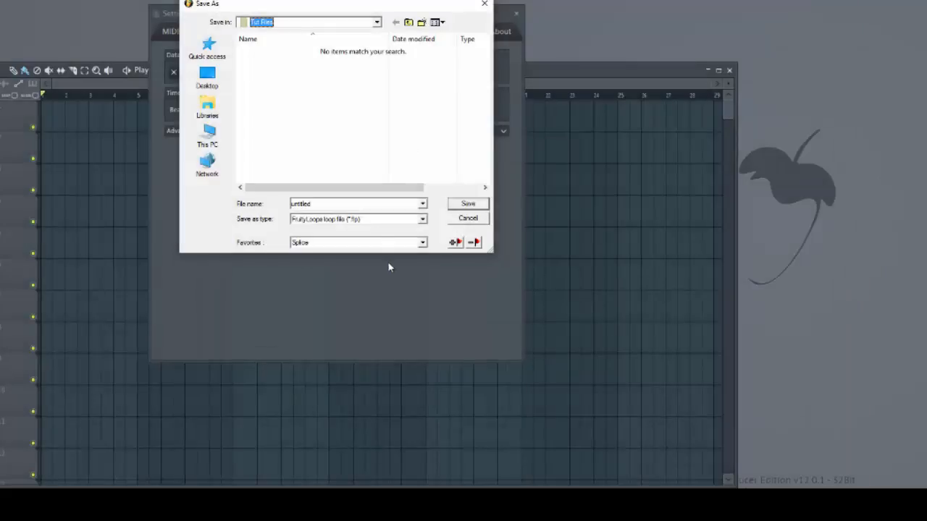
left_click_drag(330, 6, 386, 205)
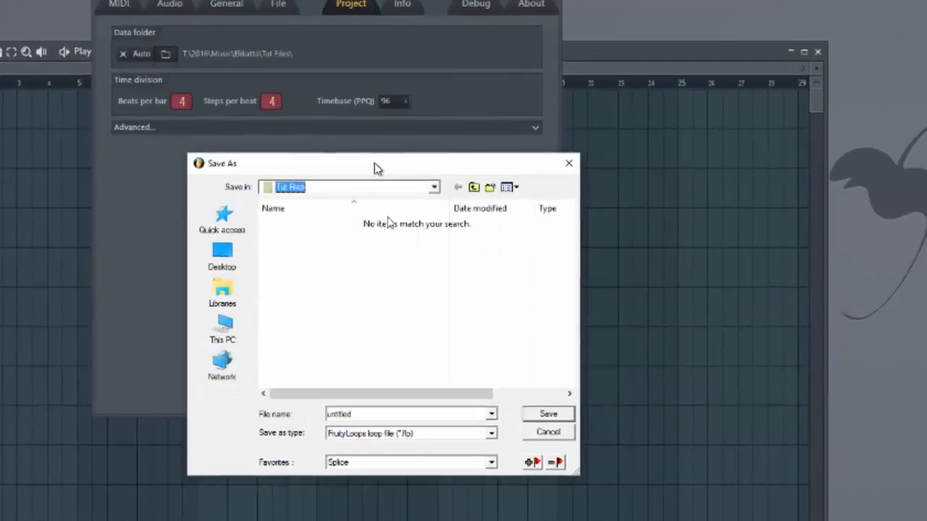
left_click_drag(391, 239, 308, 0)
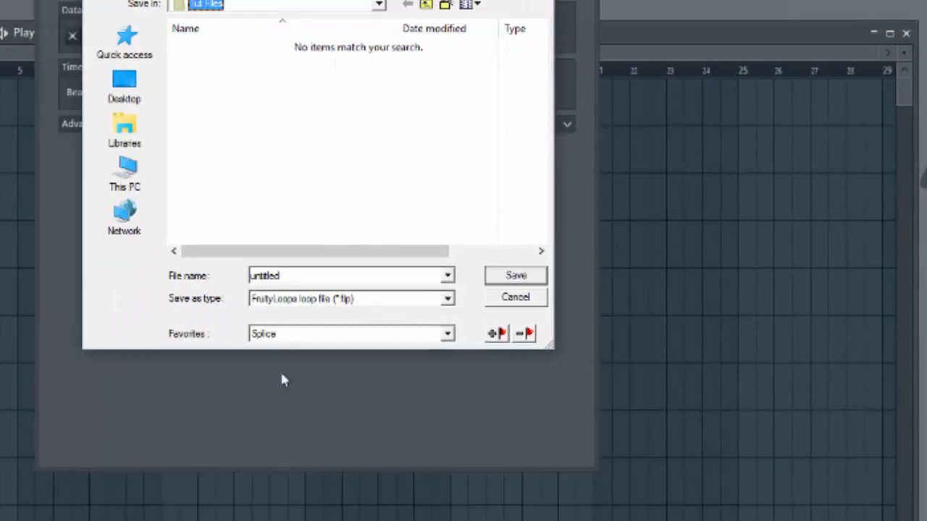
double_click(314, 272)
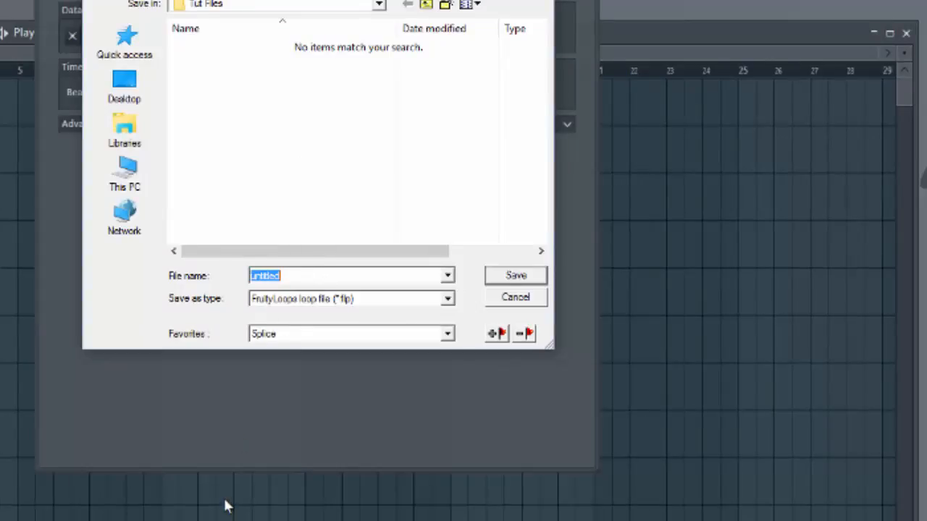
type("Tut")
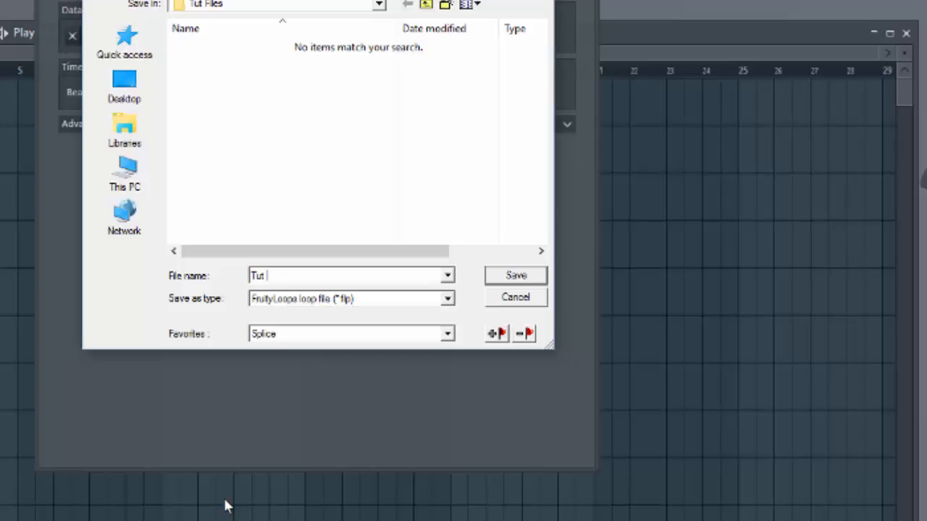
type(" 1")
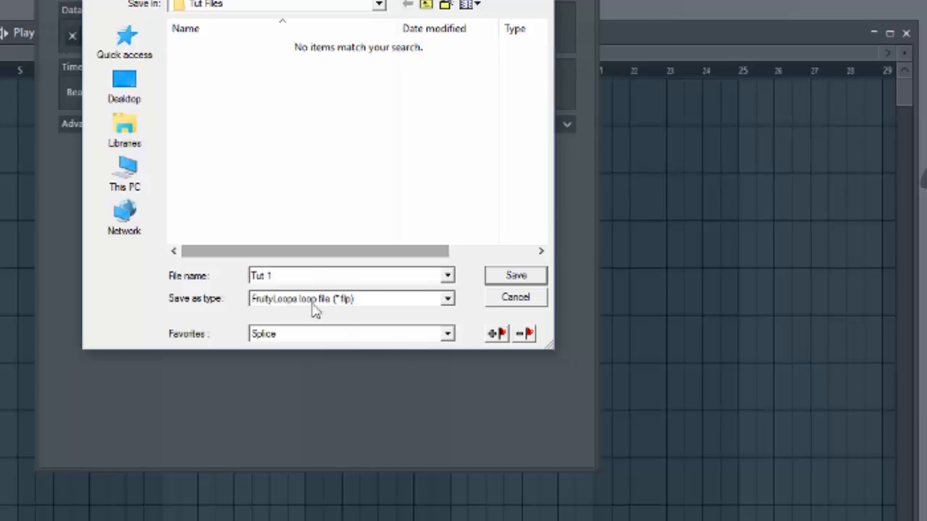
left_click(516, 275)
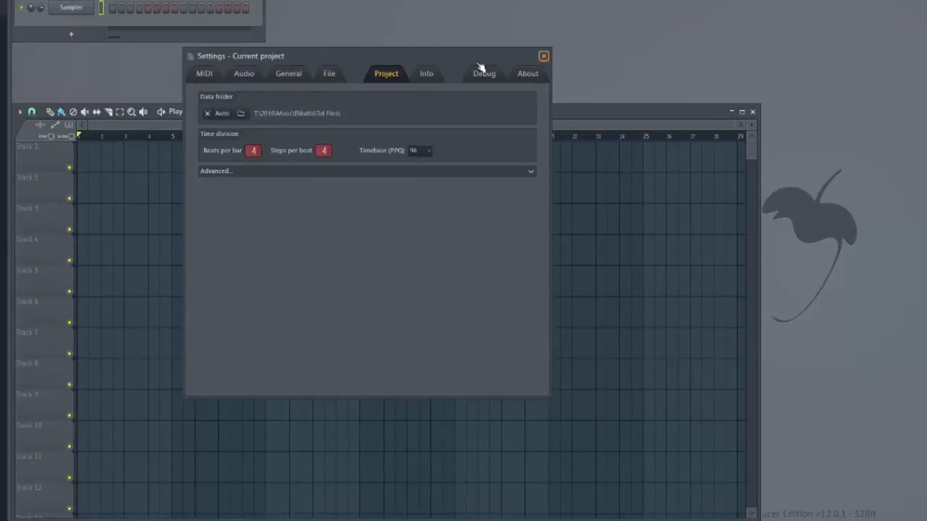
left_click(544, 56)
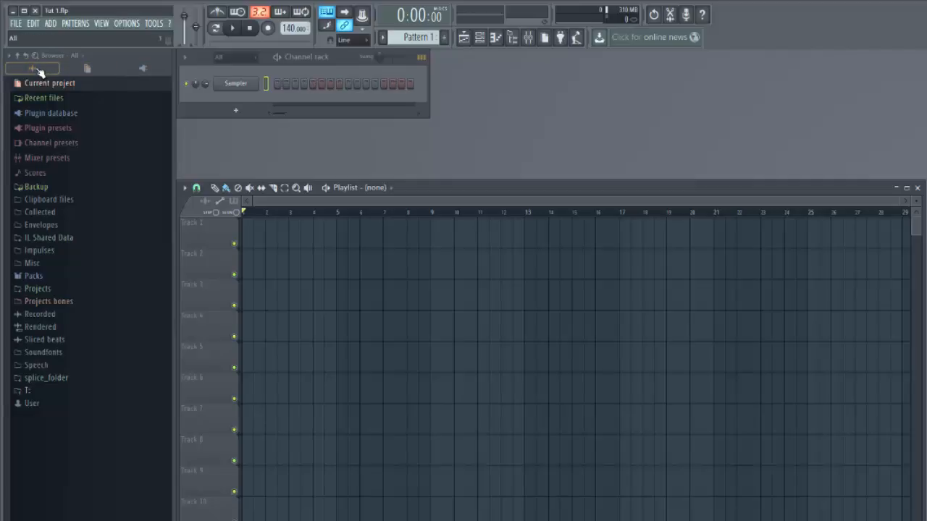
Examine the plugin database in the browser, including the Generators categories, the Synth special plugins and the Installed group.
left_click(148, 69)
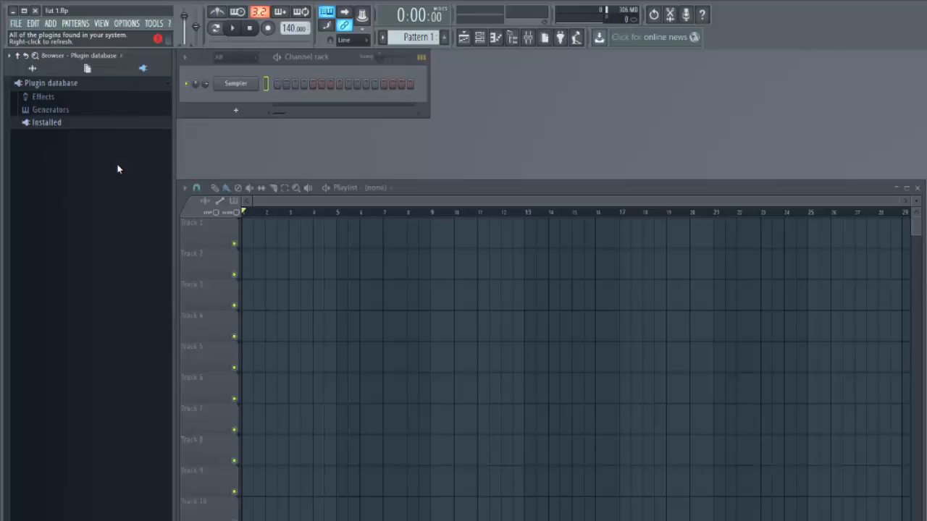
left_click(48, 112)
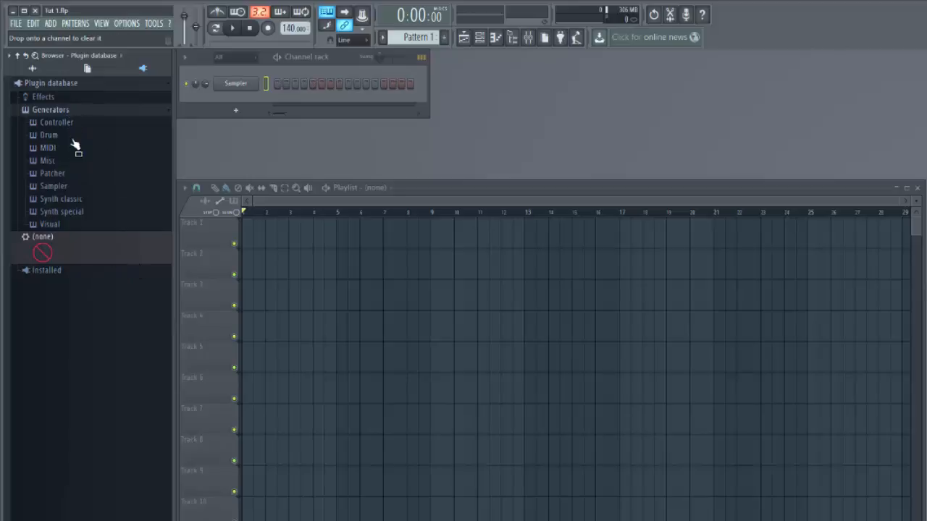
left_click(64, 110)
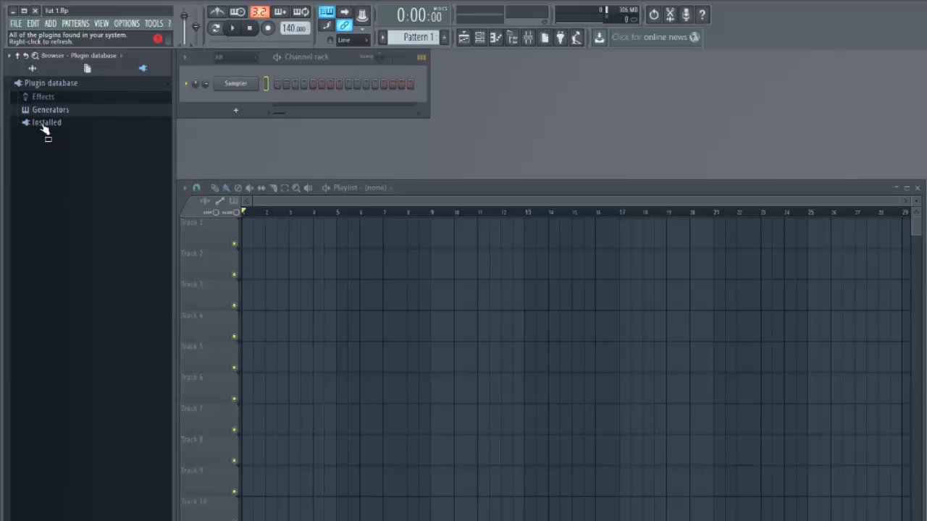
left_click(44, 126)
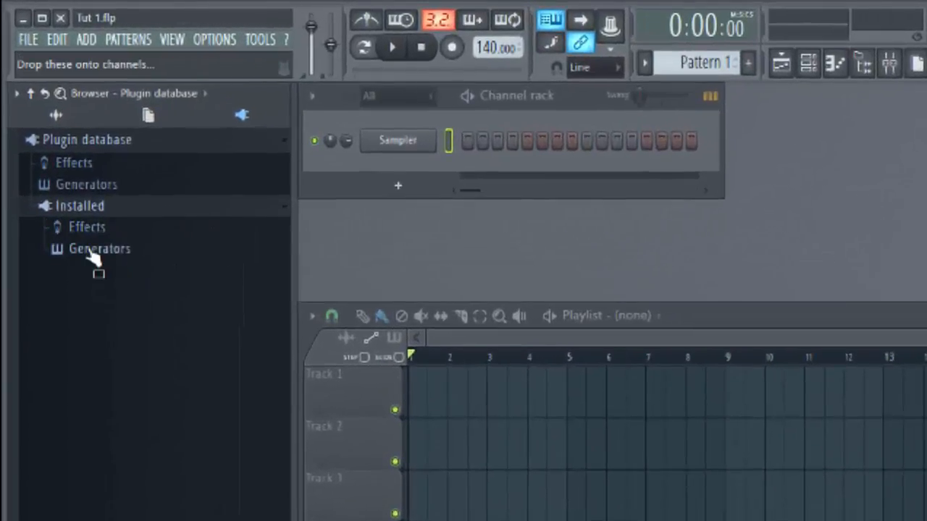
left_click(80, 186)
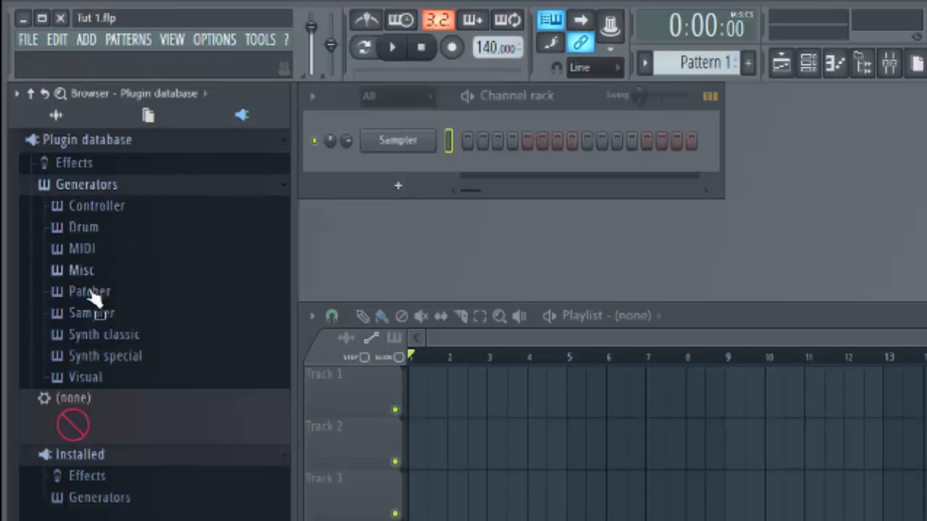
left_click(105, 356)
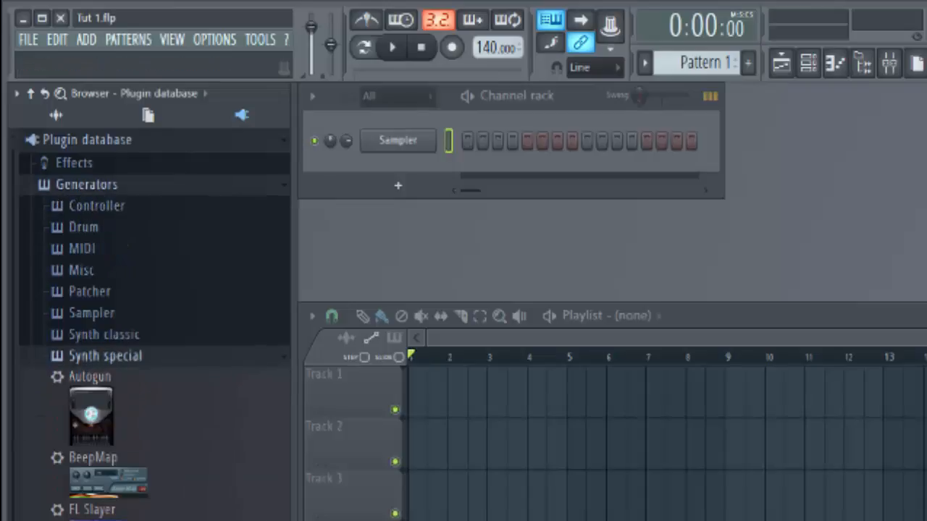
scroll(123, 507, "down", 3)
scroll(123, 507, "up", 3)
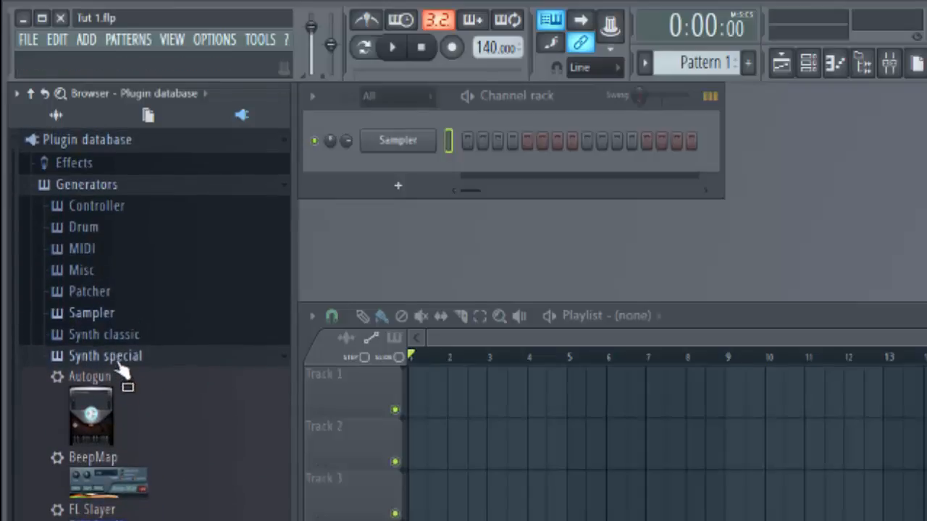
left_click(85, 184)
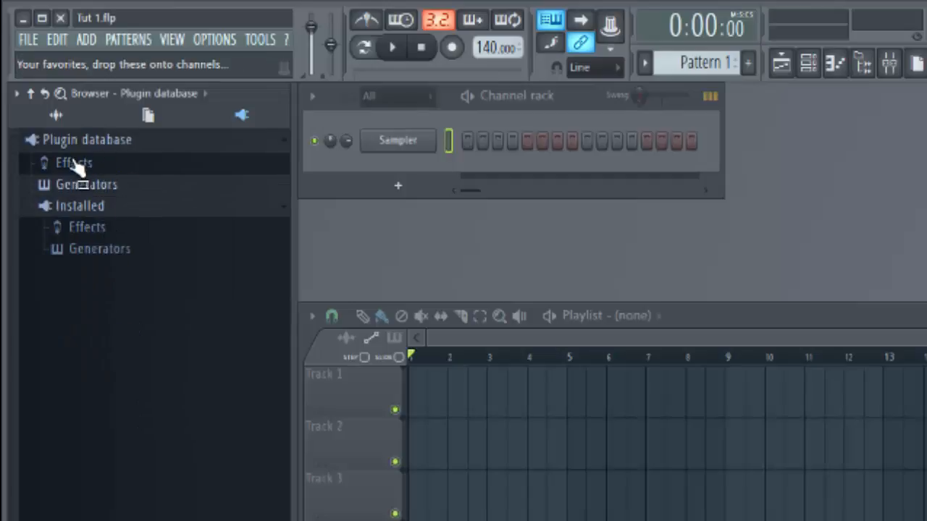
Look through the installed VST generators in the plugin database.
left_click(109, 250)
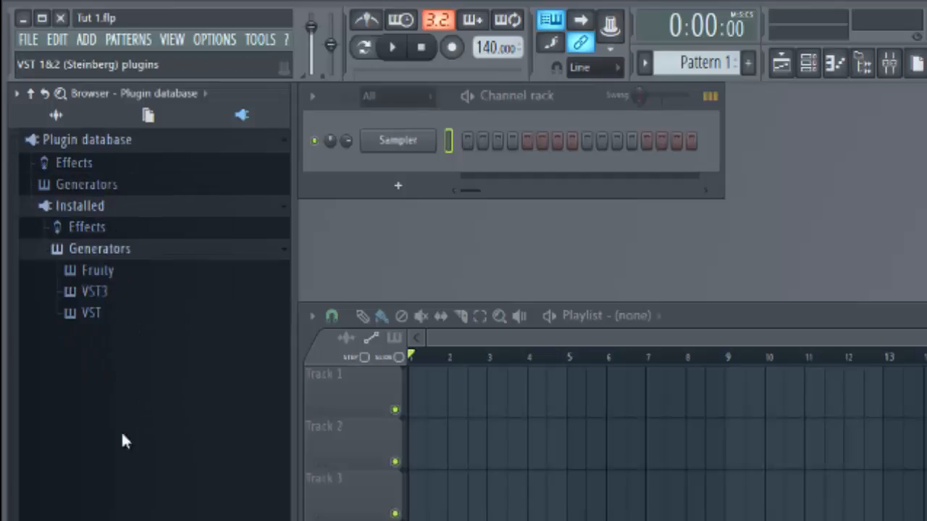
left_click(93, 319)
scroll(94, 326, "down", 5)
scroll(145, 324, "down", 10)
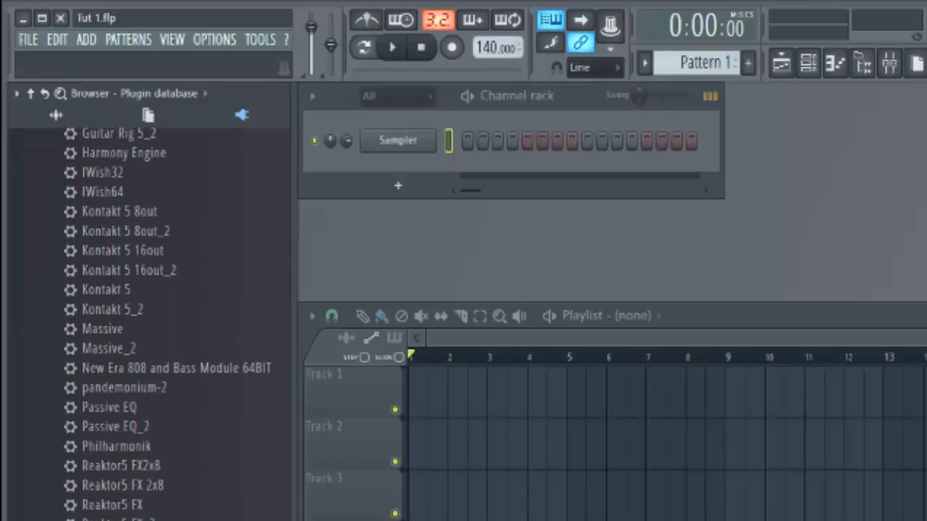
scroll(145, 324, "up", 10)
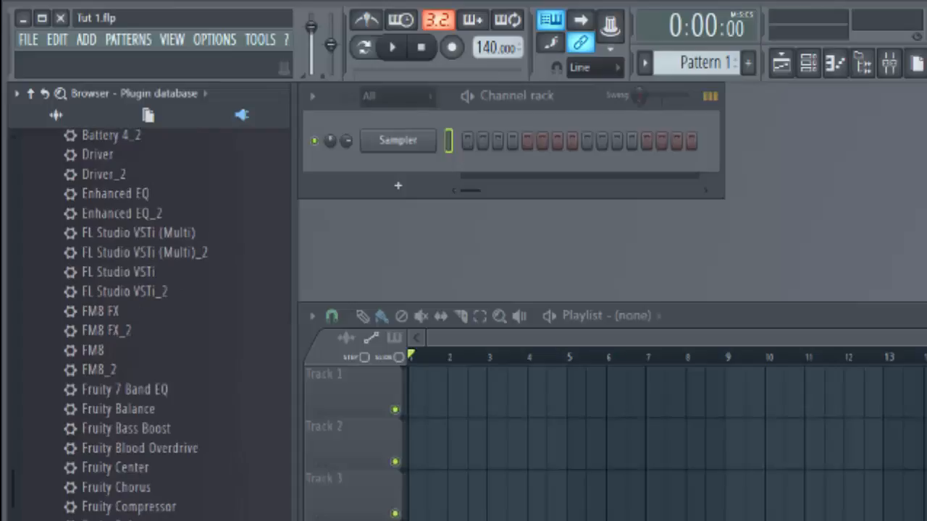
scroll(145, 324, "down", 6)
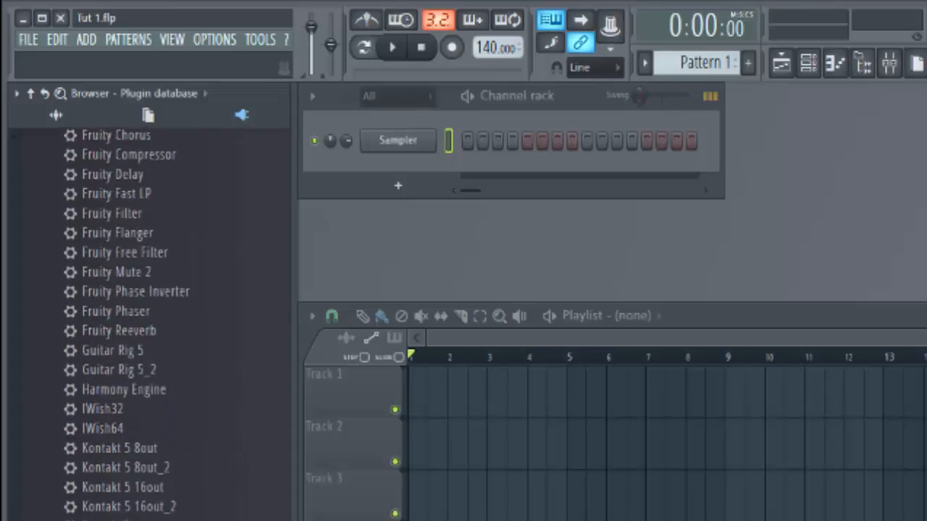
Replace the Sampler channel with the Kontakt 5 plugin and route it to mixer track Insert 1.
left_click_drag(438, 212, 402, 142)
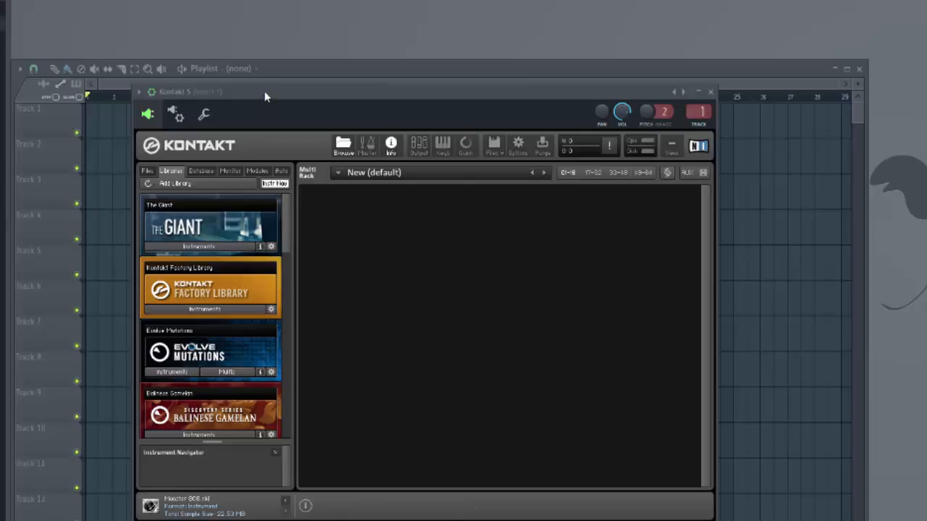
left_click_drag(433, 3, 437, 1)
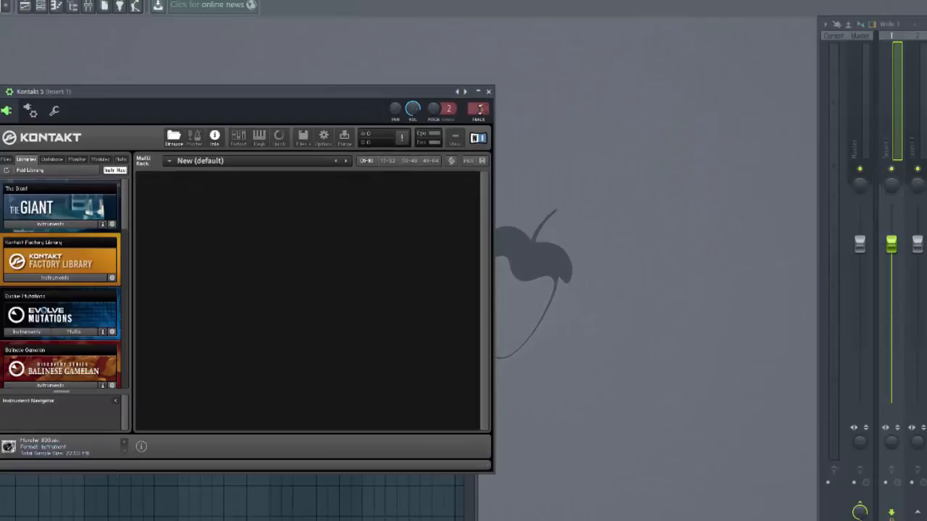
left_click_drag(480, 109, 478, 131)
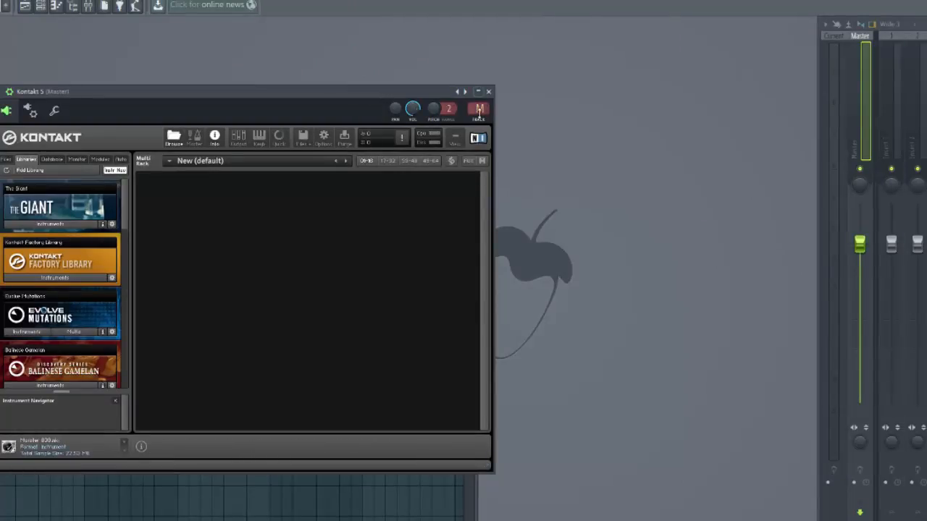
left_click_drag(478, 123, 458, 113)
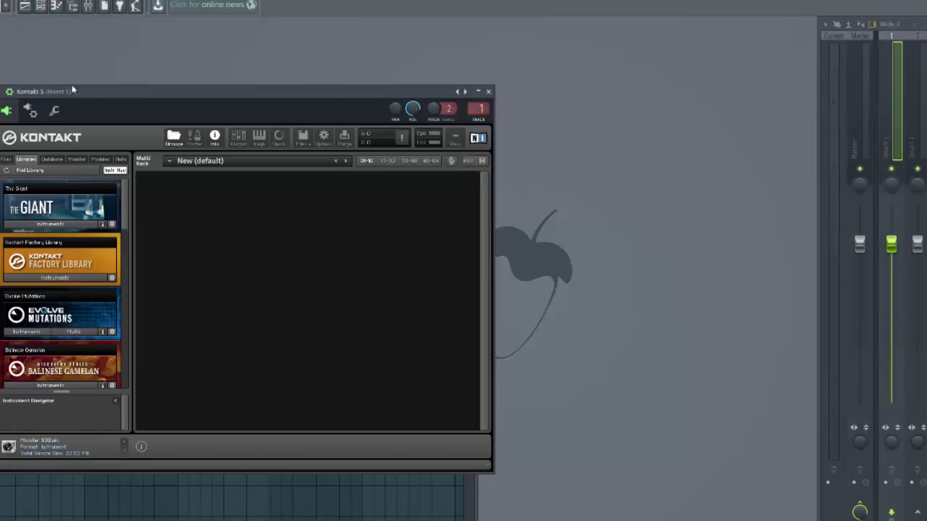
left_click_drag(72, 89, 49, 78)
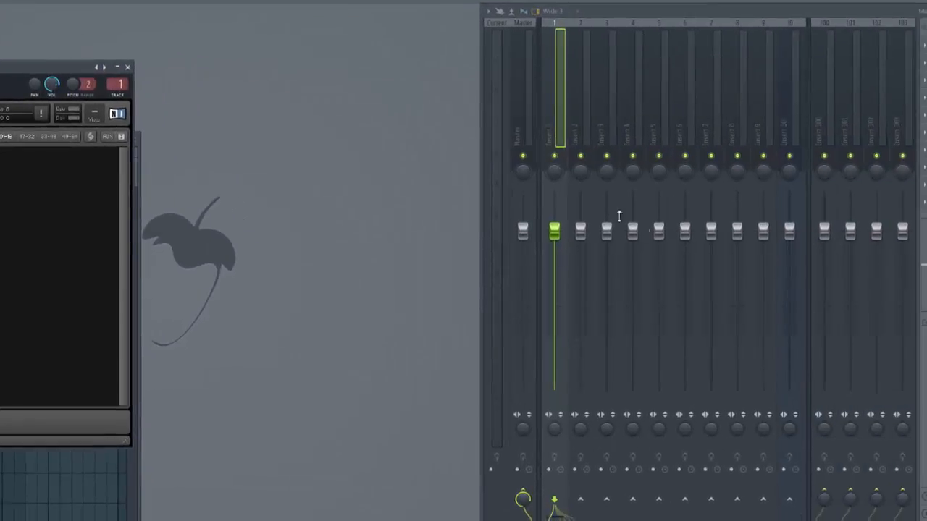
left_click(552, 110)
key("ctrl+l")
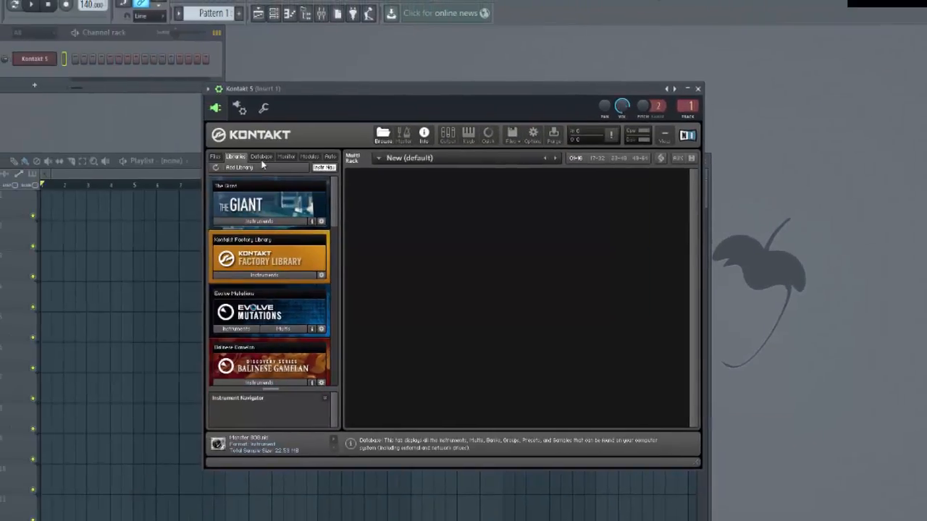
Filter Kontakt's instrument database to Synth Lead and Huge Lead, and load Gnarled Synth into the rack.
left_click(262, 157)
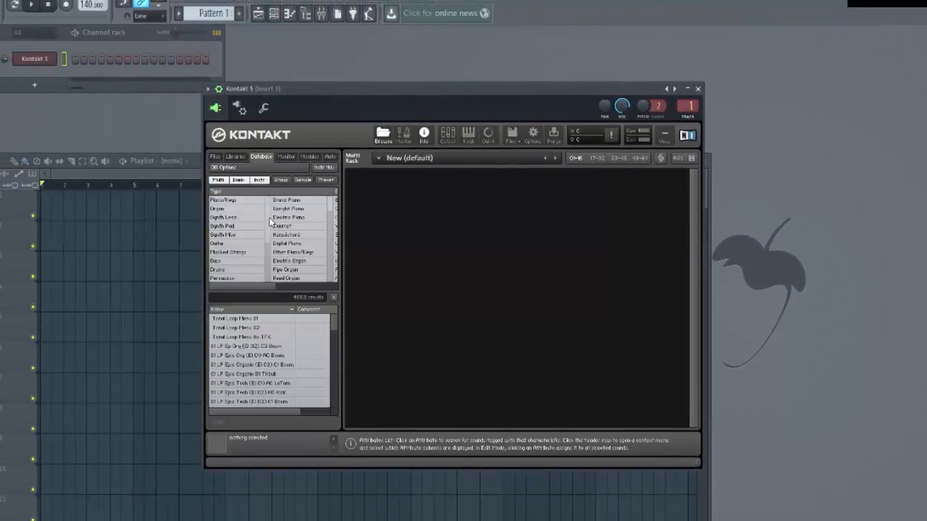
scroll(275, 239, "down", 3)
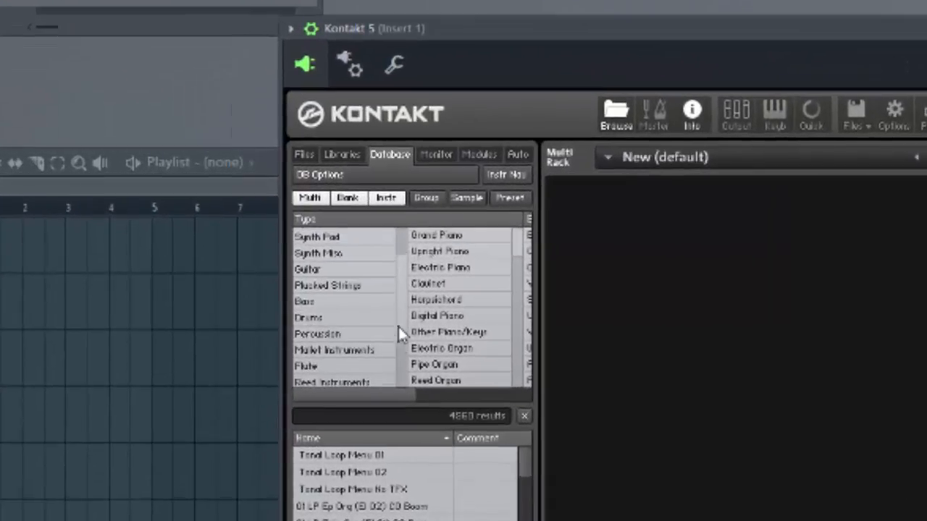
scroll(398, 335, "down", 5)
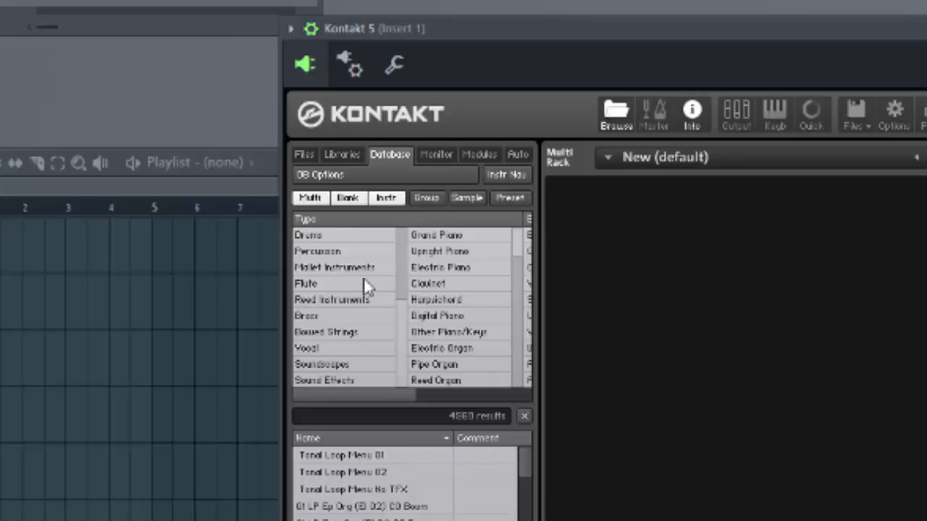
left_click_drag(395, 294, 402, 234)
left_click(337, 270)
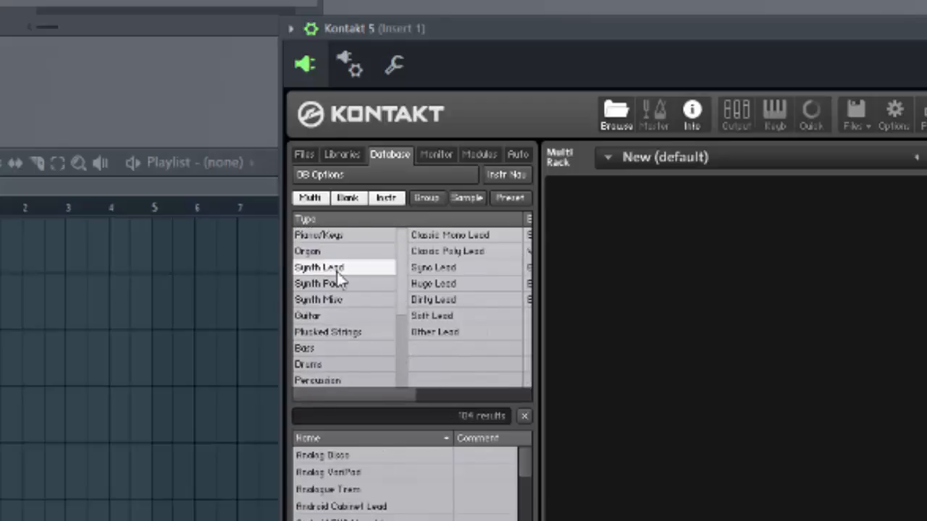
scroll(531, 479, "down", 3)
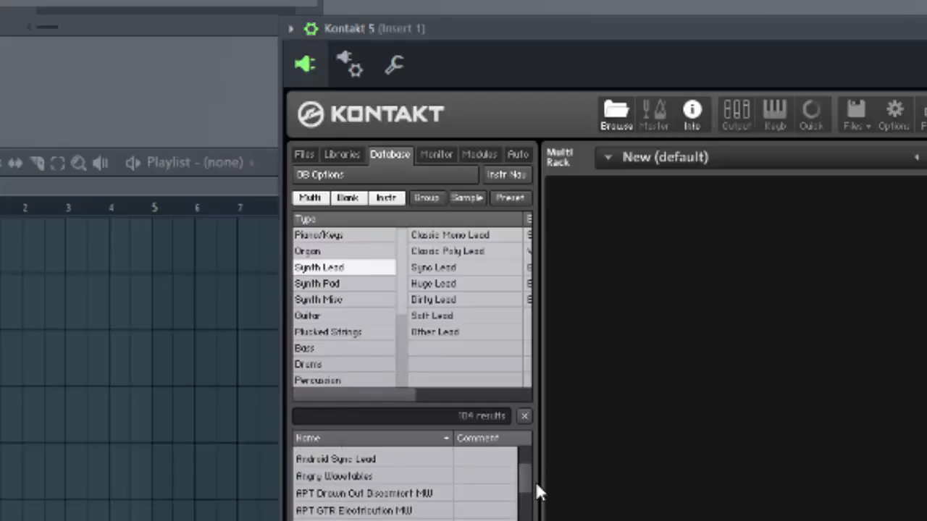
scroll(537, 484, "down", 3)
scroll(544, 501, "down", 5)
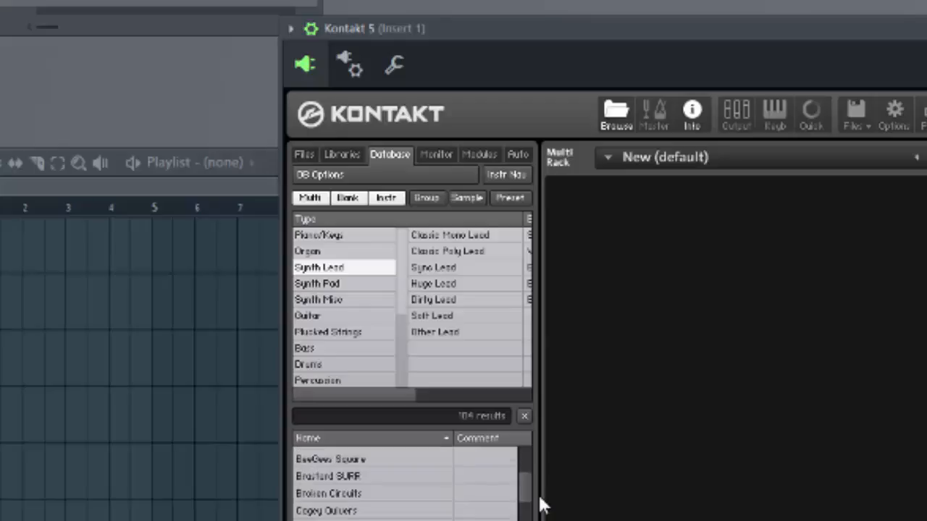
left_click(433, 283)
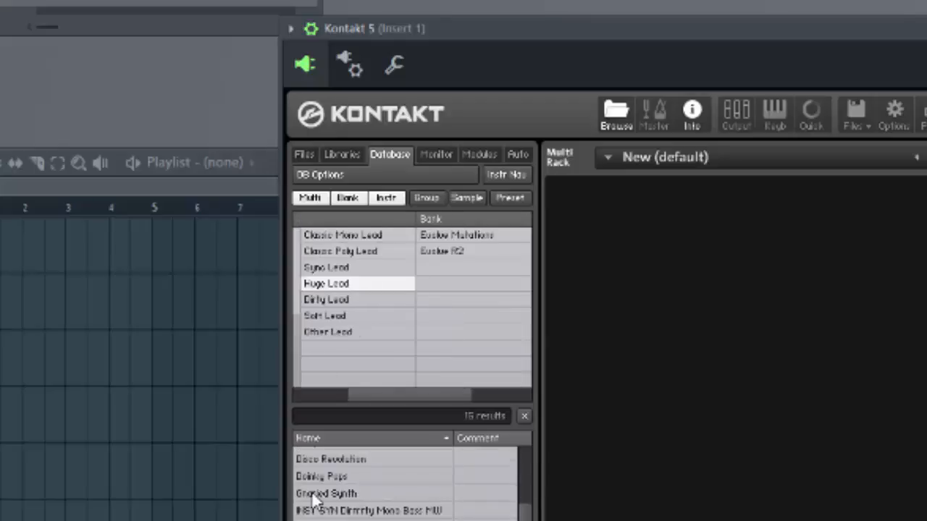
double_click(323, 493)
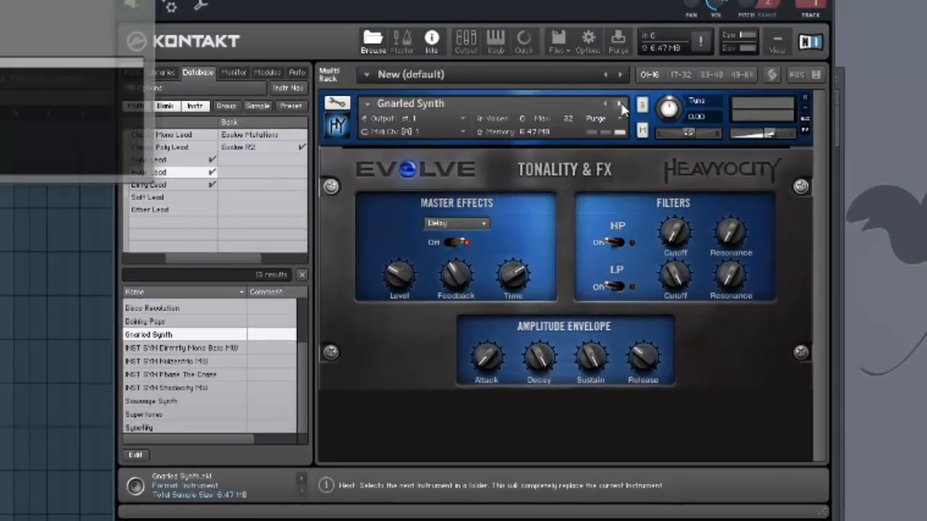
Step through the instruments following Gnarled Synth in the rack until Analog VariPad is loaded.
left_click(620, 105)
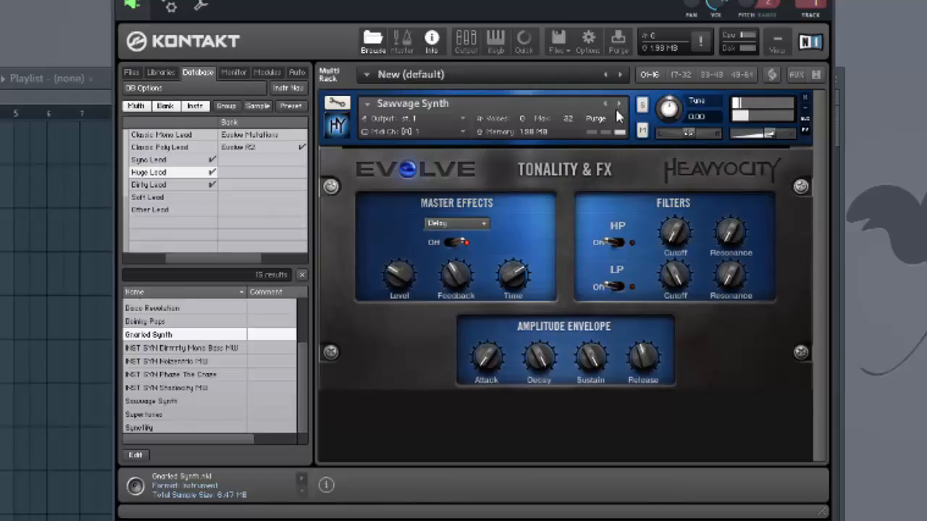
left_click(619, 105)
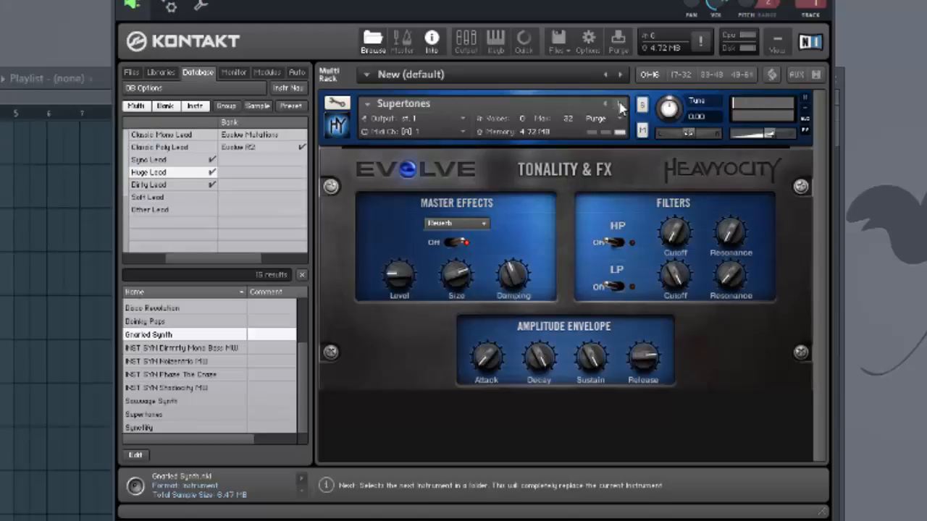
left_click(617, 103)
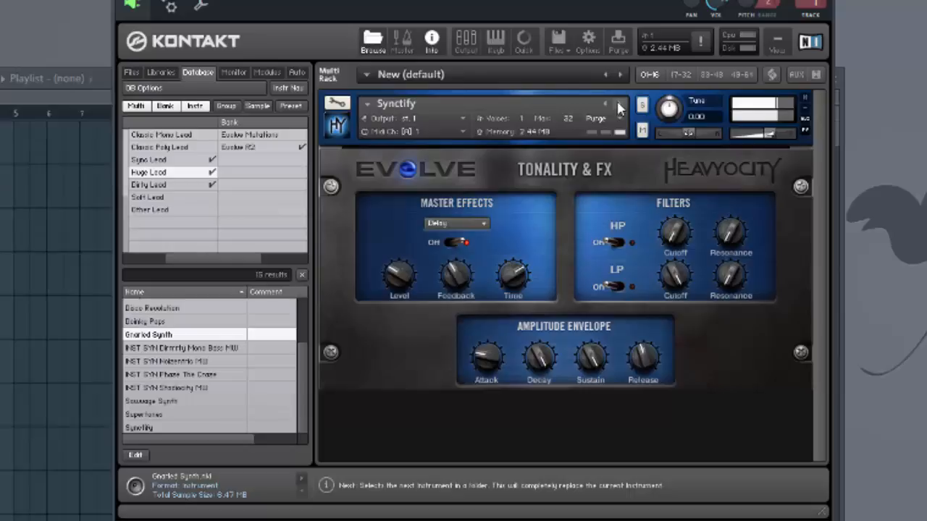
left_click(618, 103)
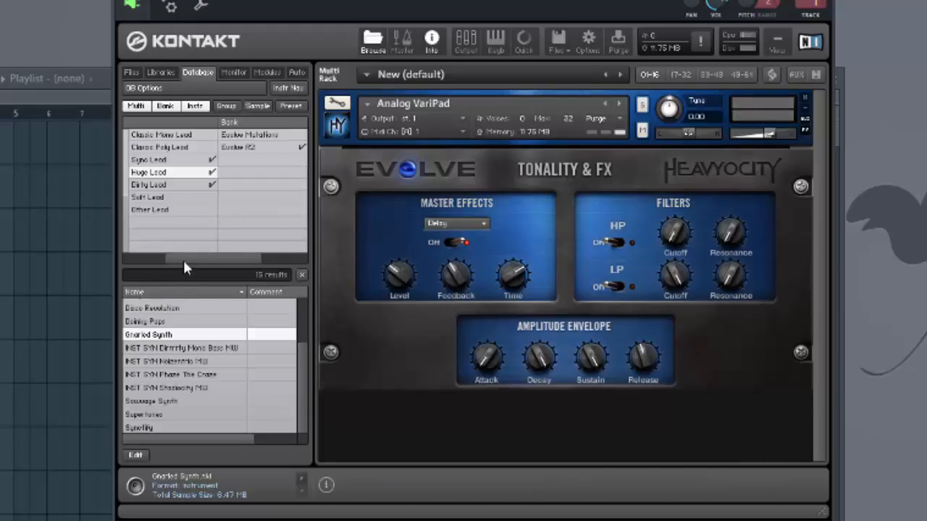
Browse the Mallet Instruments subtypes in the database and add INST OTH Resonant Chime from the Bell category to the rack.
scroll(167, 262, "left", 3)
scroll(166, 262, "left", 2)
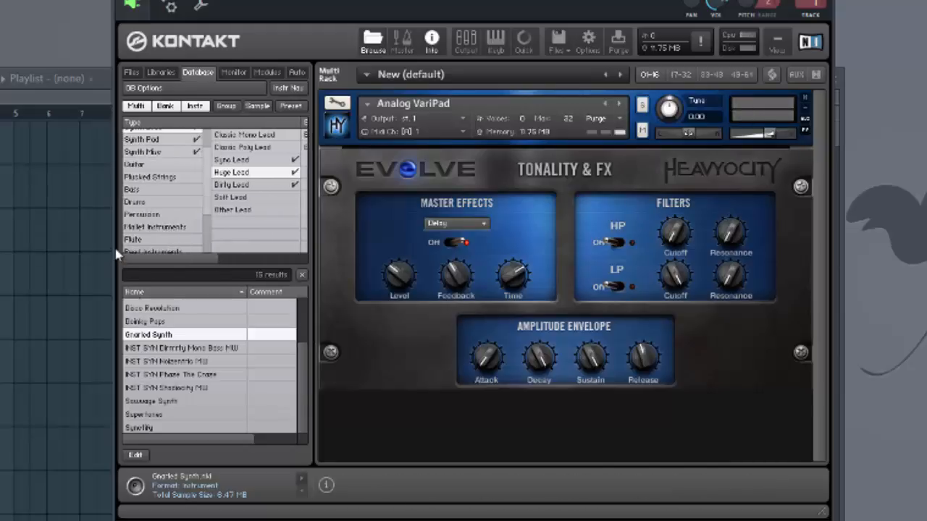
left_click(141, 217)
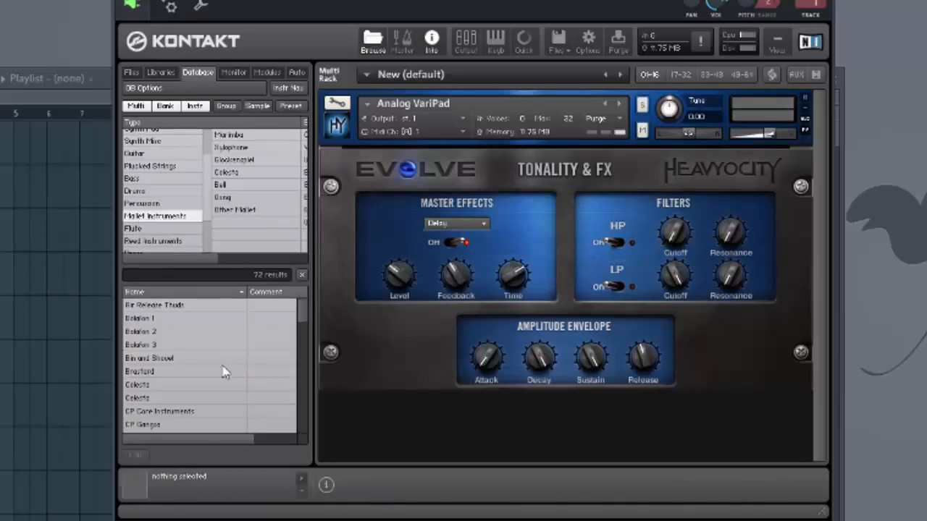
scroll(302, 317, "down", 3)
scroll(300, 304, "up", 2)
left_click(220, 184)
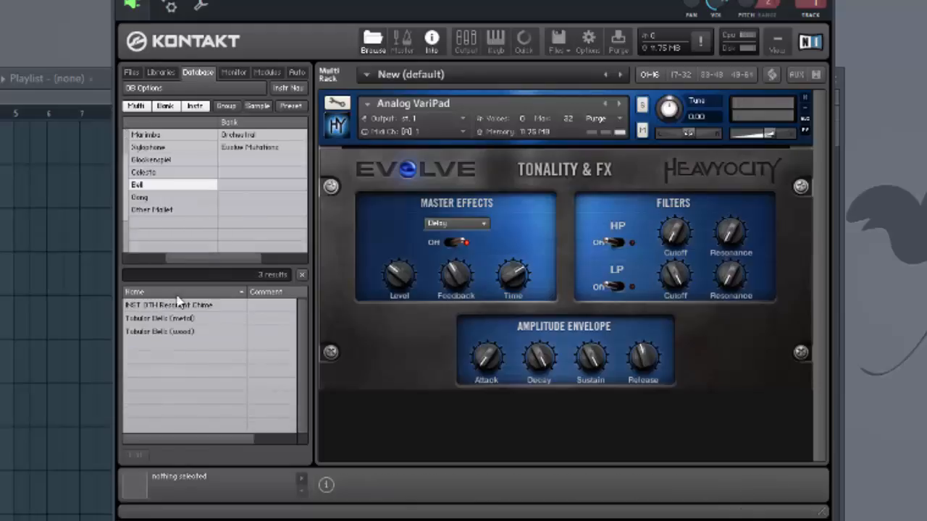
left_click(154, 171)
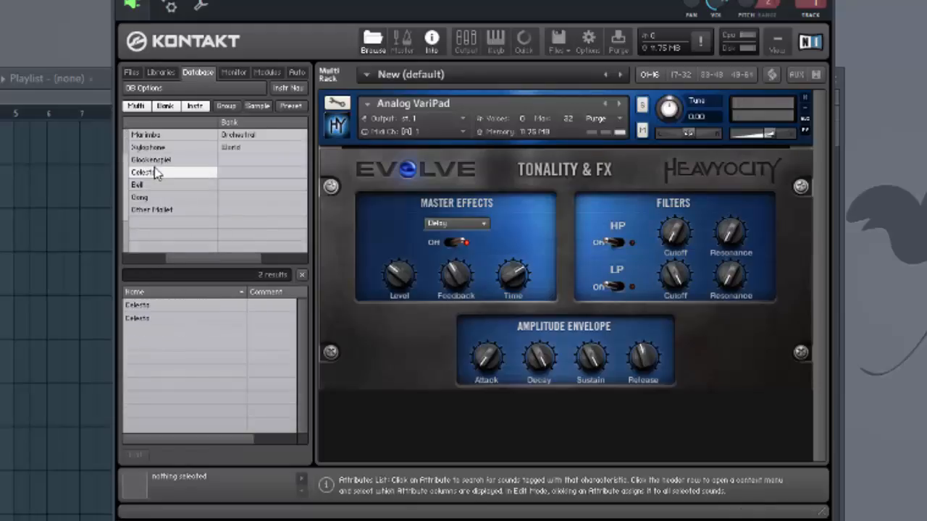
left_click(161, 210)
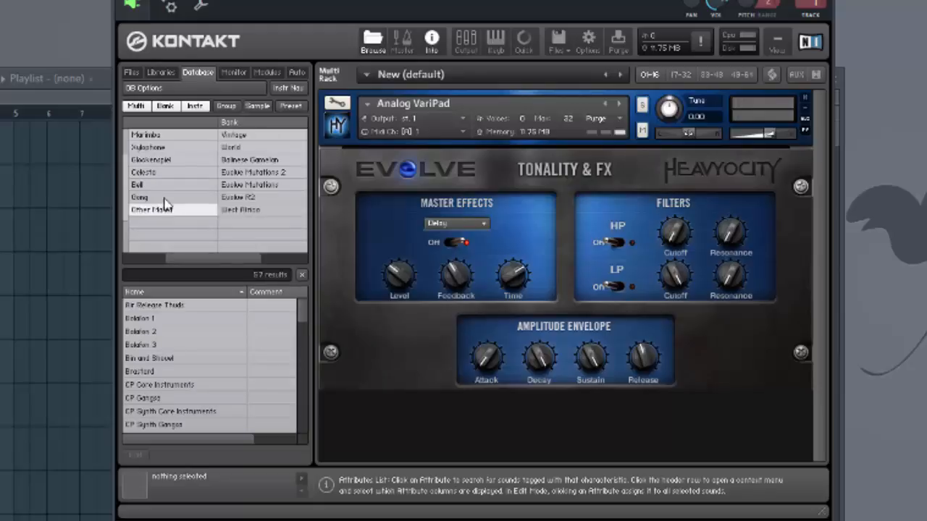
left_click(162, 136)
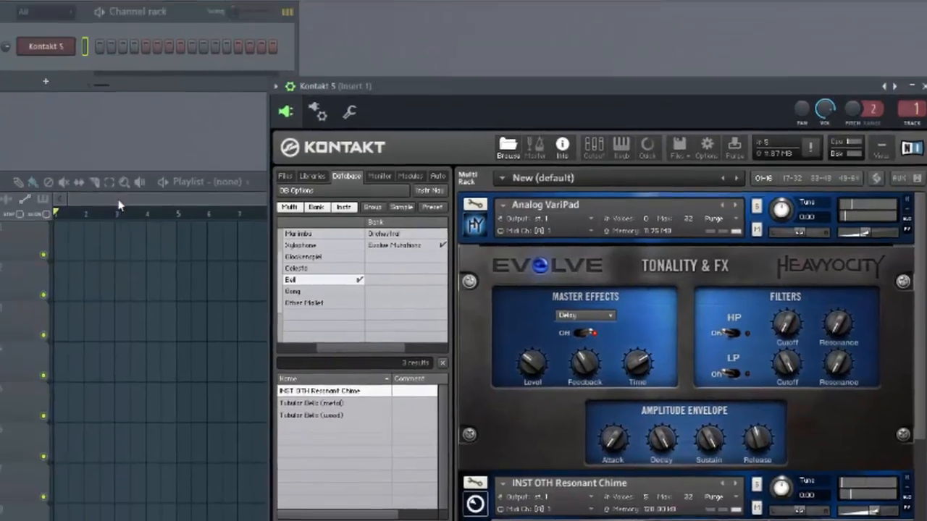
Bring the playlist to the front, try showing and hiding the piano roll, and leave it open.
left_click(118, 204)
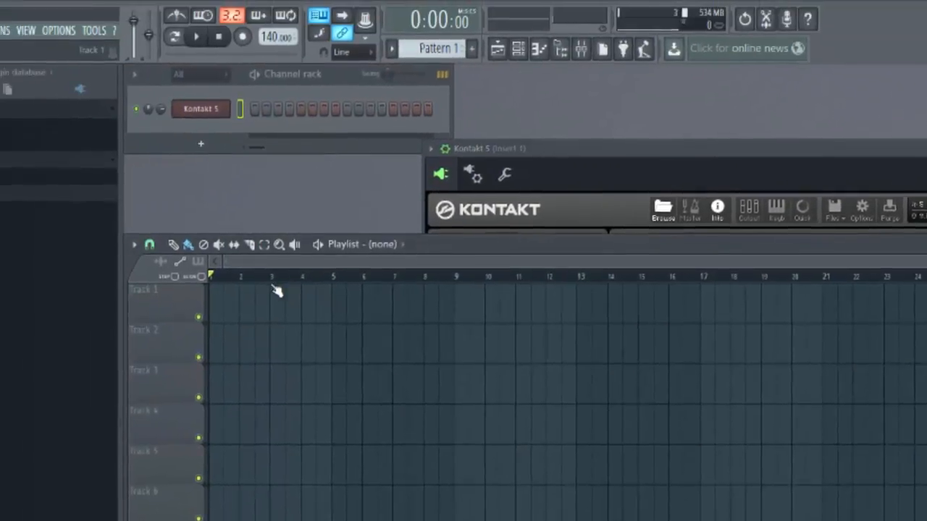
left_click(473, 58)
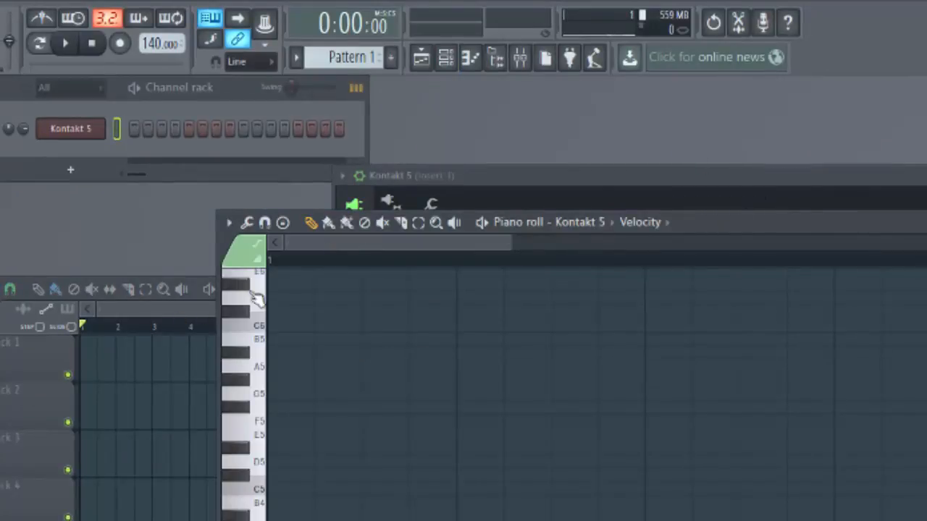
left_click(472, 61)
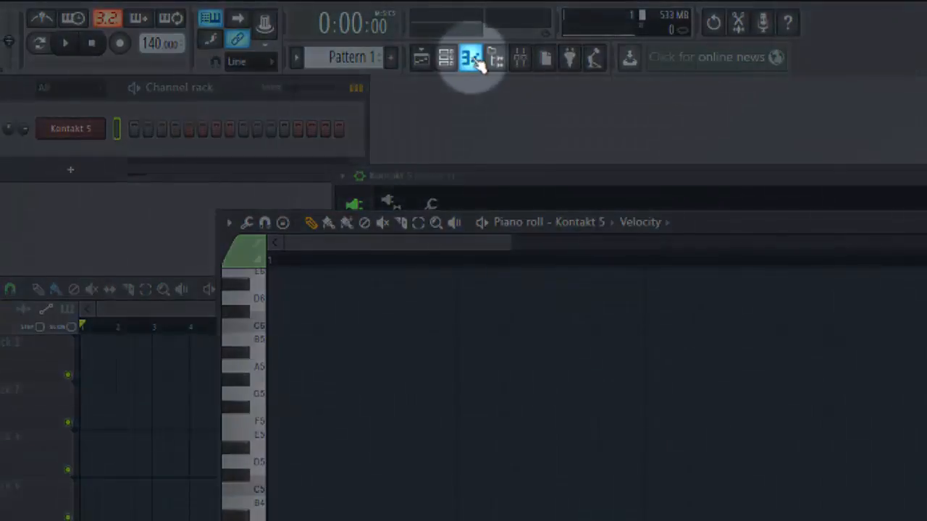
left_click(478, 59)
left_click(472, 58)
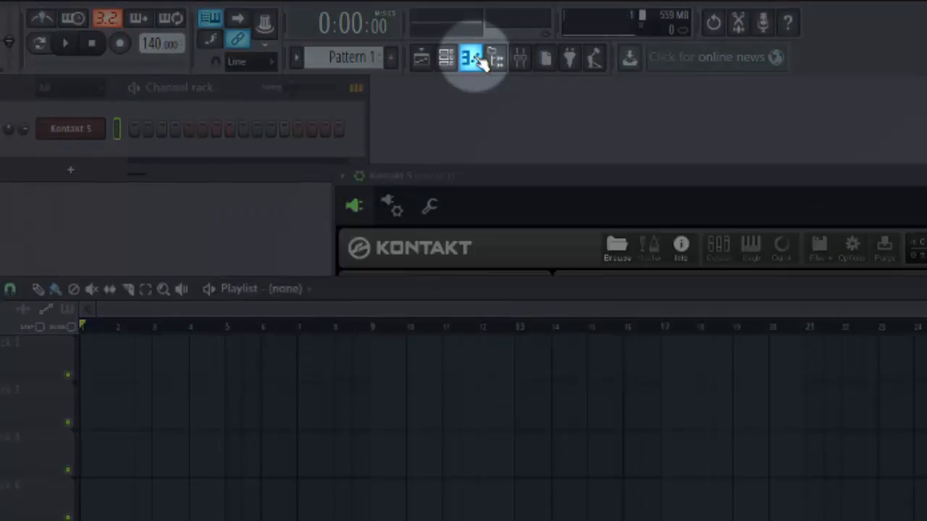
left_click(472, 58)
Select Kontakt 5 as the channel edited in the piano roll.
left_click(610, 226)
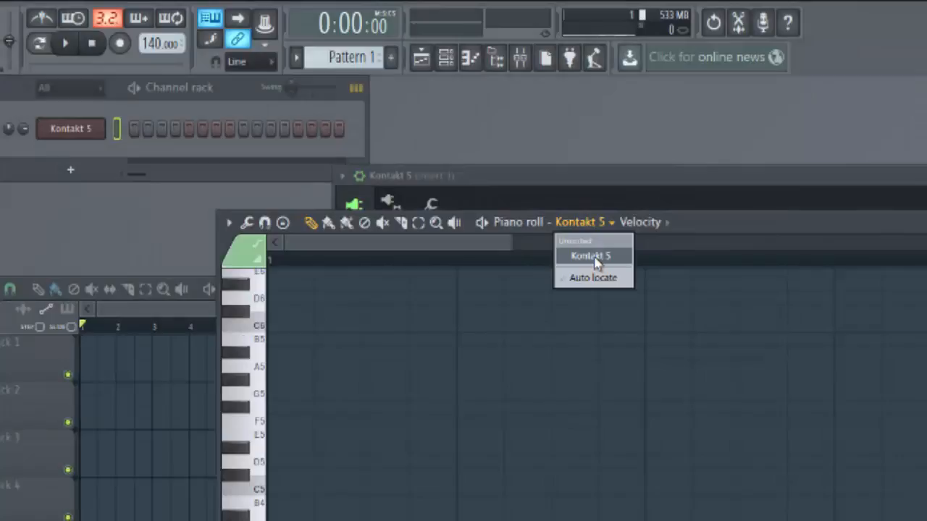
left_click(594, 259)
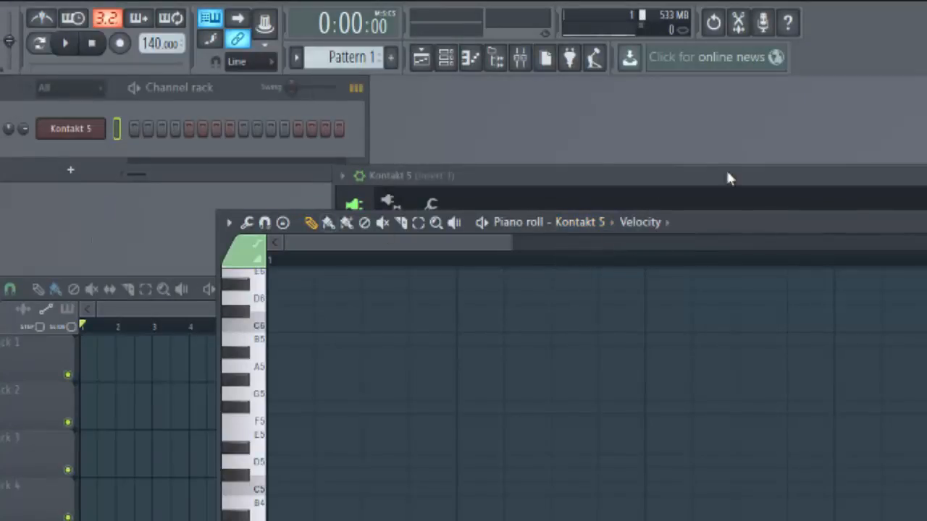
left_click(610, 223)
left_click(601, 260)
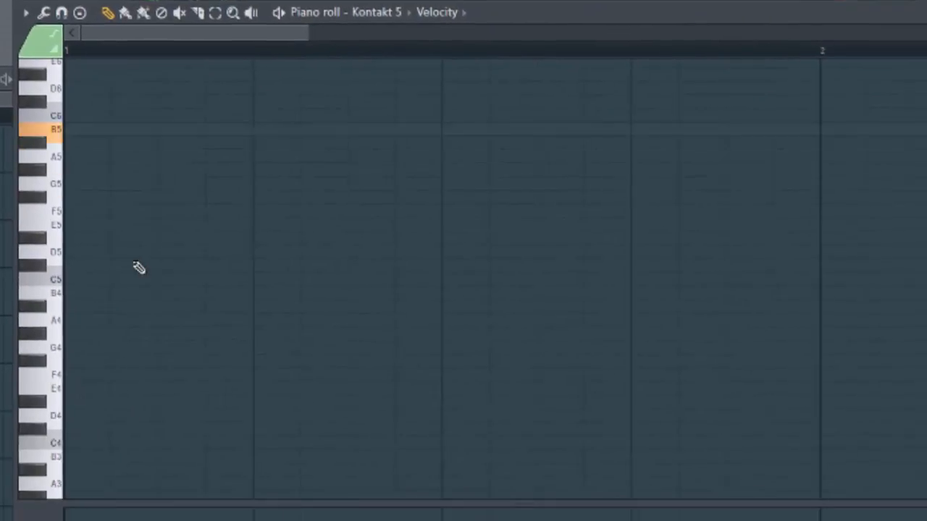
Look over the piano roll's note range and audition notes on its keyboard, including A4.
scroll(156, 326, "up", 3)
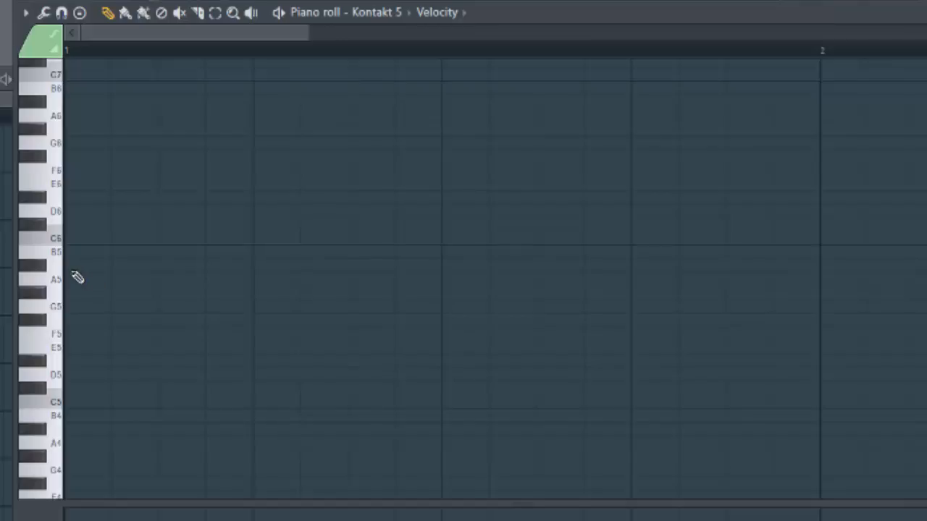
scroll(72, 304, "down", 2)
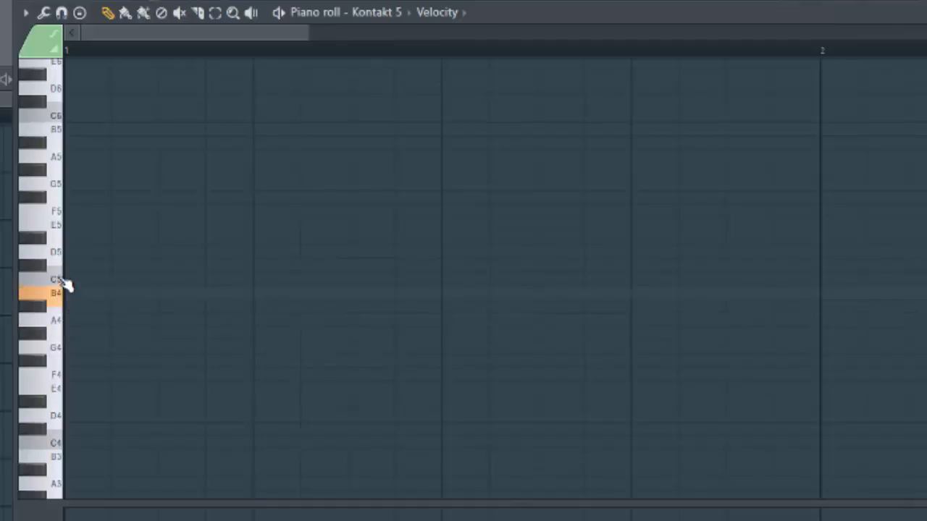
left_click_drag(60, 210, 63, 197)
left_click(61, 326)
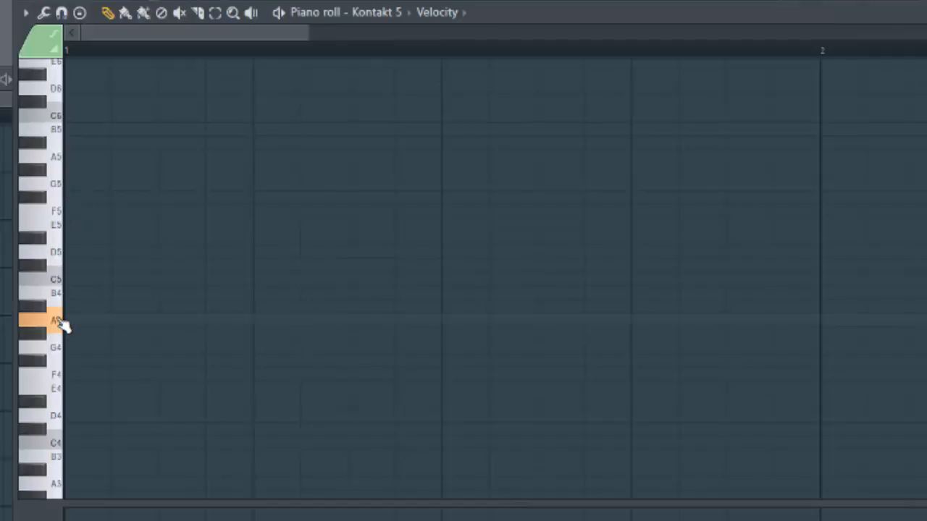
left_click(59, 325)
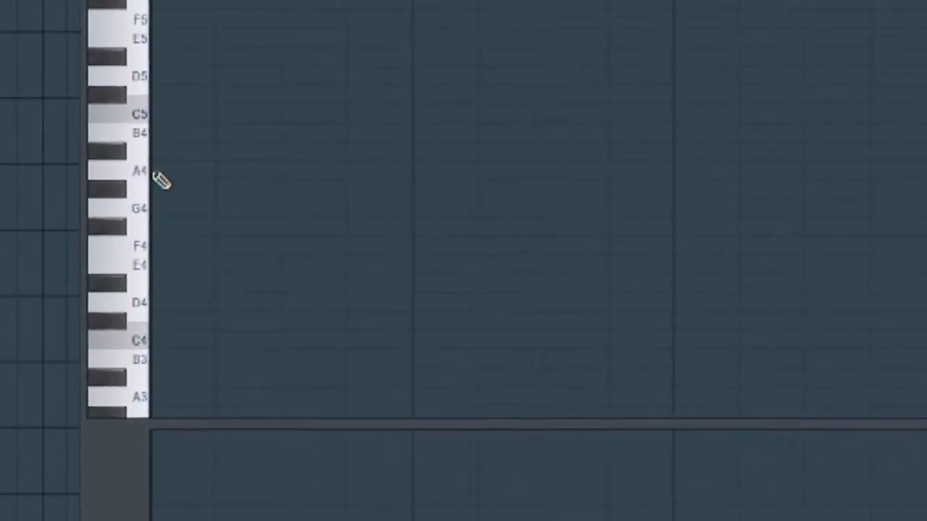
Place a half-beat A4 note at the start of bar 1 and raise its velocity to the maximum.
left_click(143, 177)
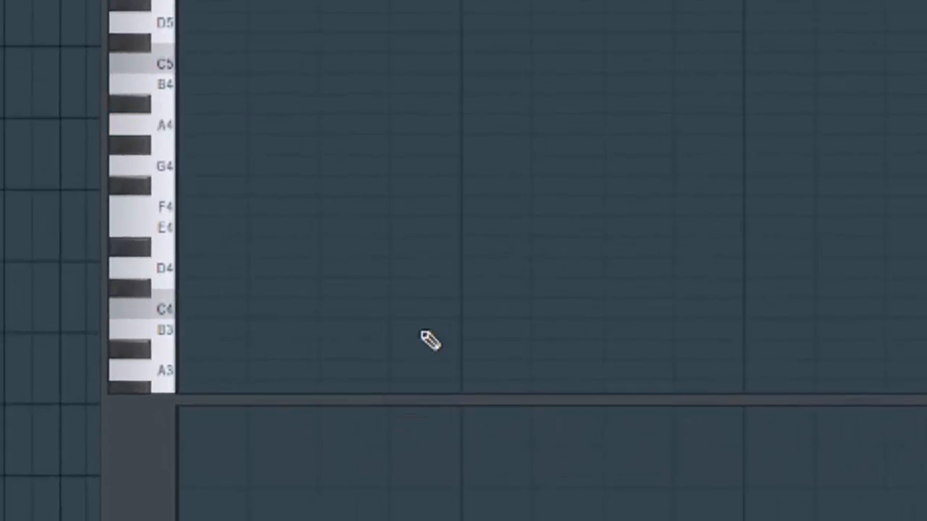
left_click(182, 125)
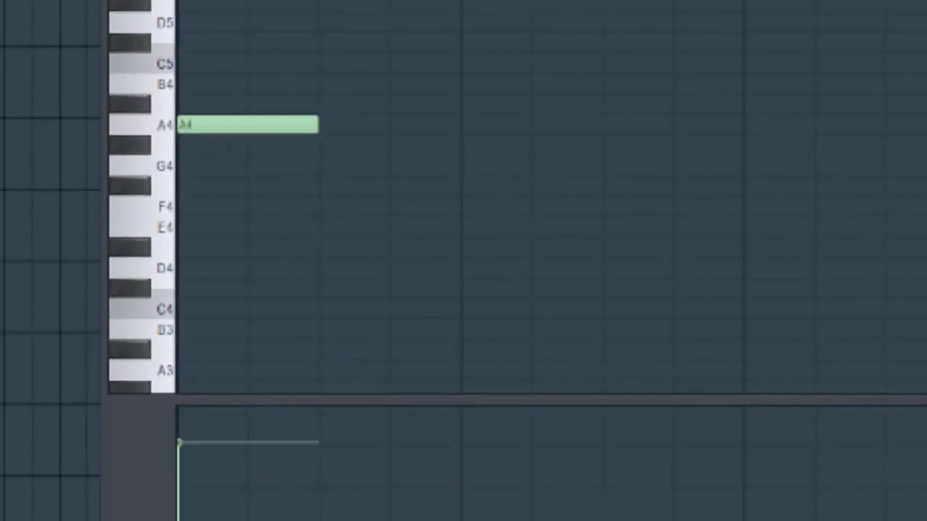
mouse_move(191, 441)
left_mouse_down()
mouse_move(178, 412)
mouse_move(179, 442)
mouse_move(133, 217)
left_mouse_up()
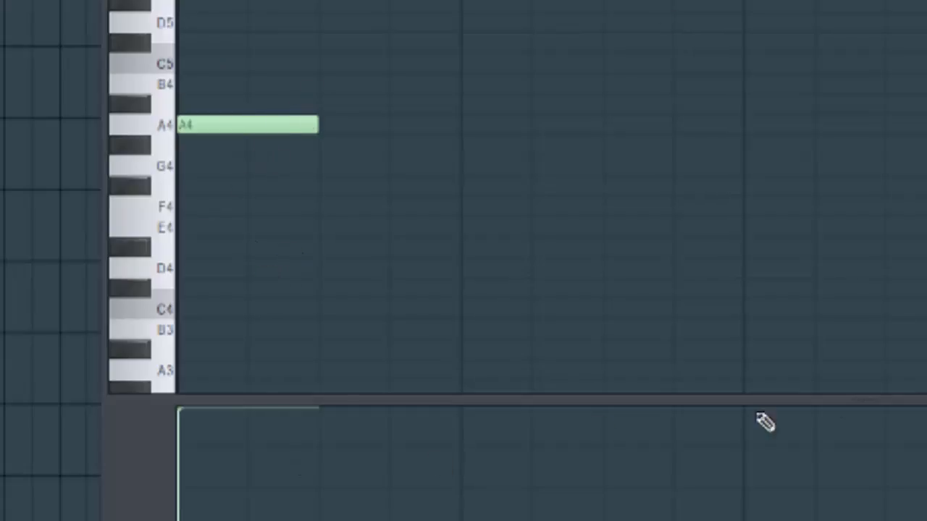
Turn on the metronome for playback.
left_click_drag(455, 24, 579, 32)
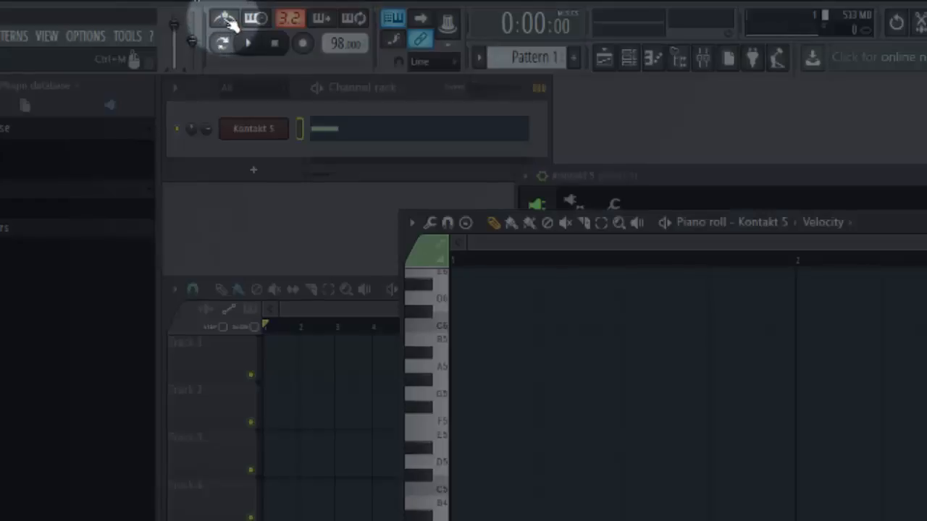
left_click(226, 21)
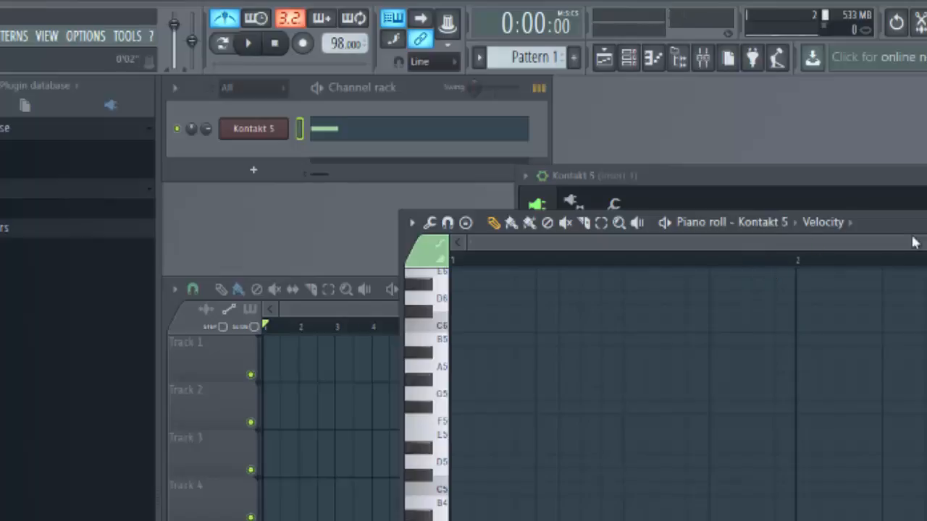
left_click_drag(914, 242, 922, 242)
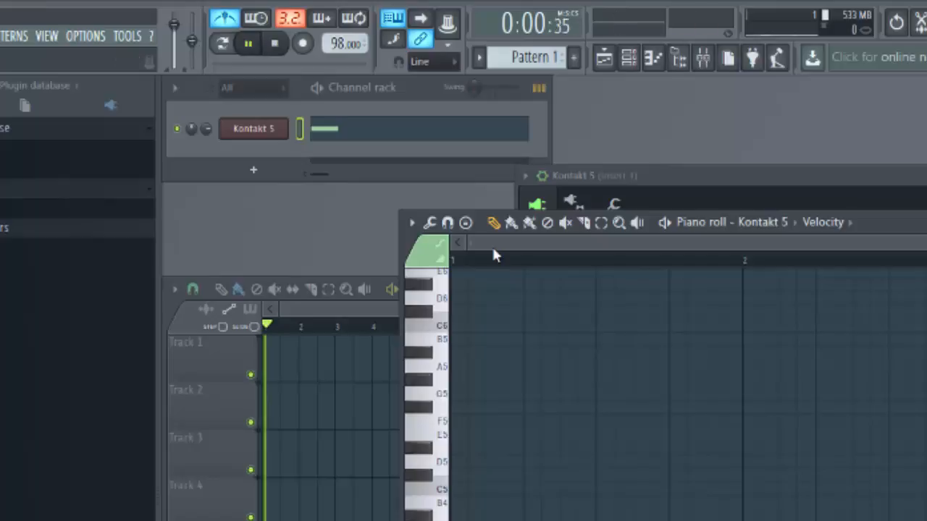
Try pattern mode, return to song mode, and play the empty playlist briefly before stopping it.
left_click(224, 45)
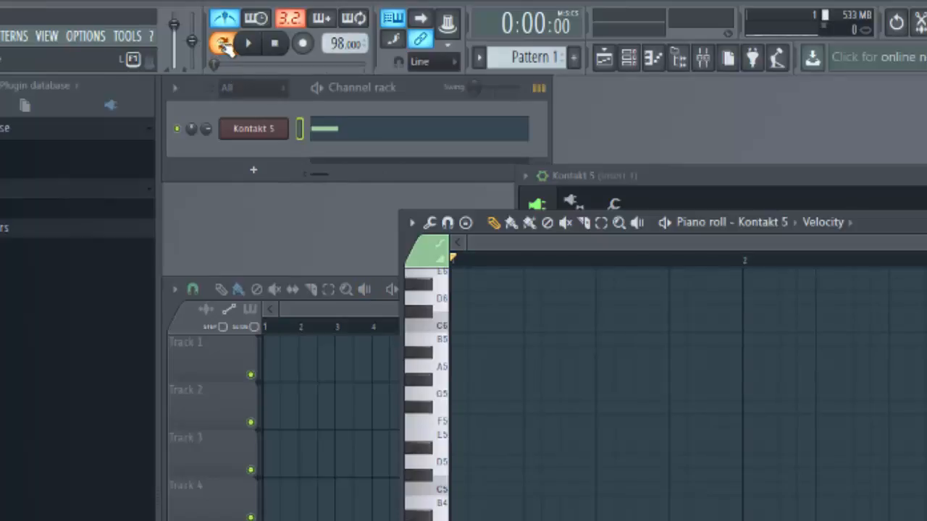
left_click(224, 44)
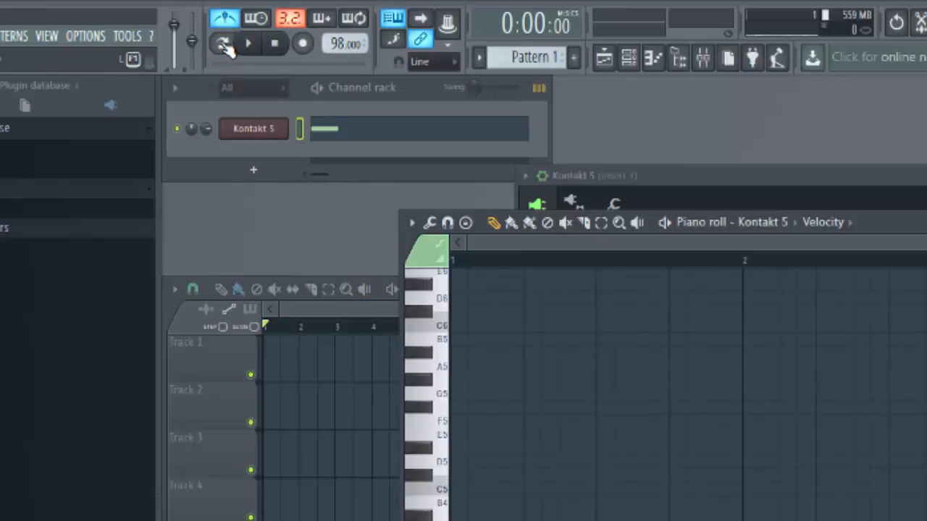
left_click(354, 308)
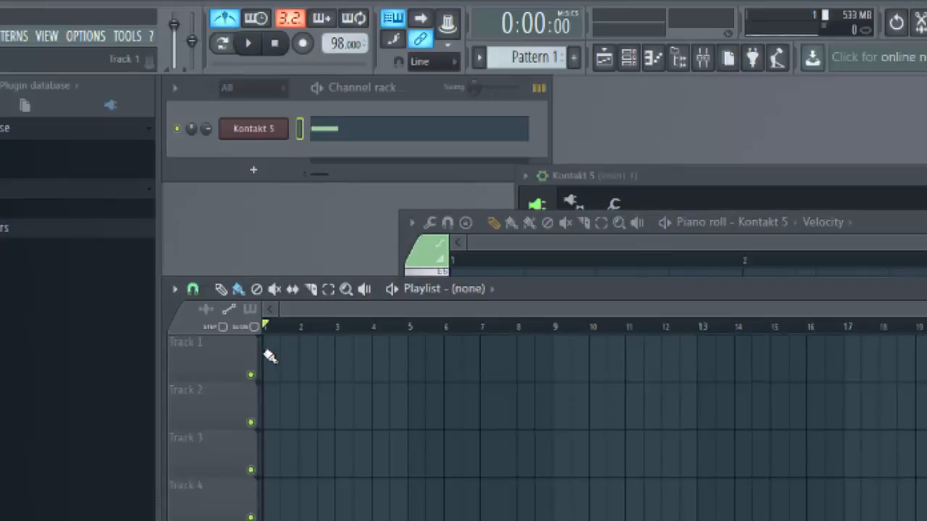
key("space")
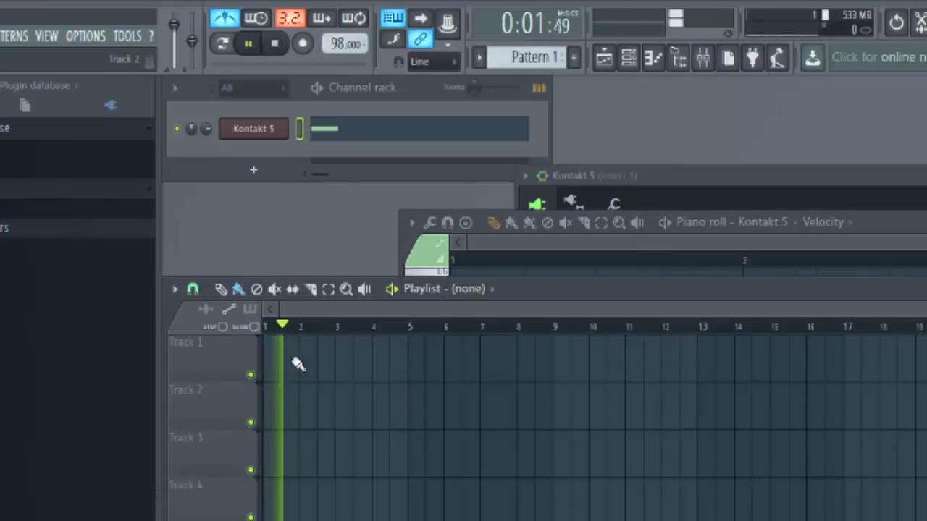
key("space")
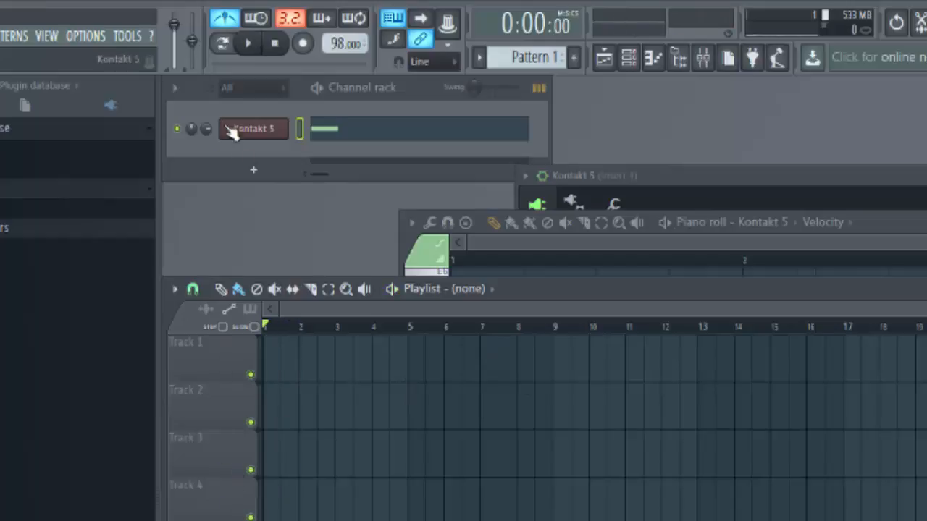
Bring the piano roll to the front, switch playback to pattern mode, and play the A4 note in a loop.
left_click(819, 251)
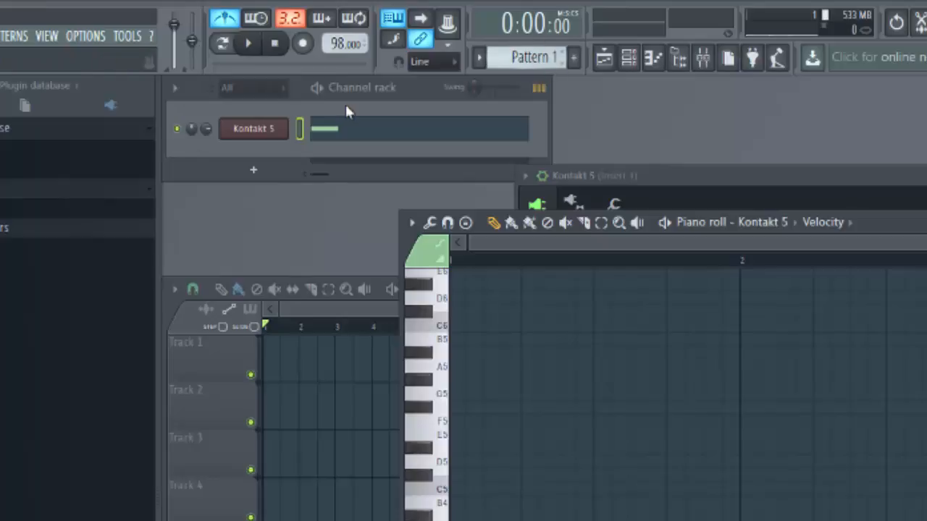
left_click(224, 47)
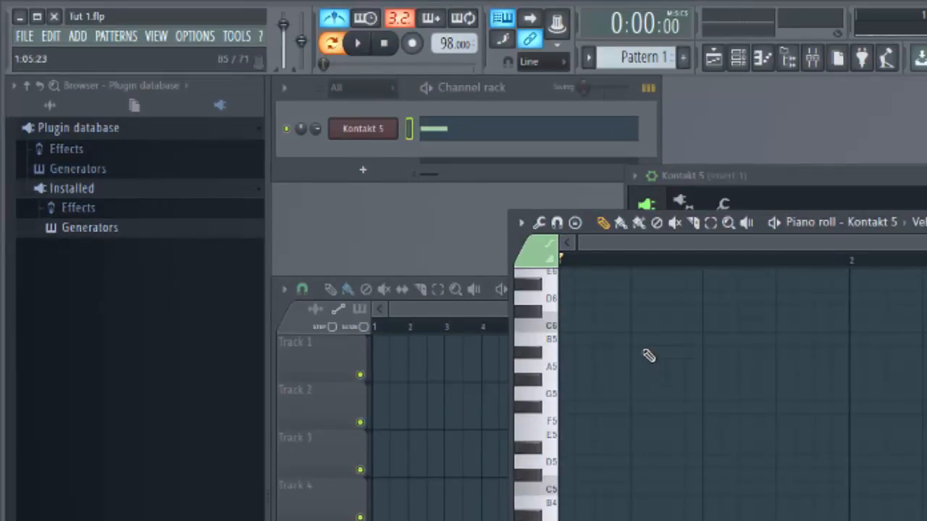
key("space")
key("space")
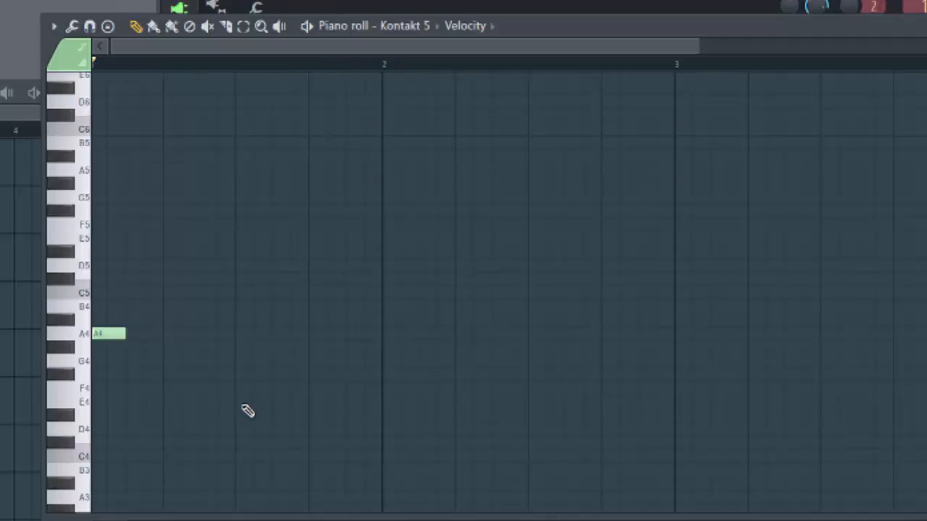
key("space")
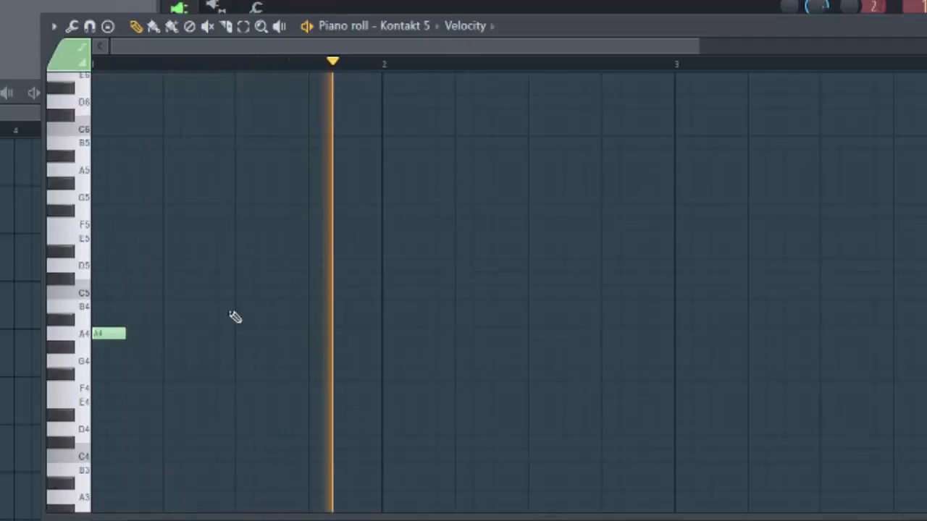
Add half-beat notes in bar 1, E5 midway through beat 2 and F5 on beat 4, checking them with playback.
left_click(201, 239)
key("space")
scroll(268, 402, "up", 4)
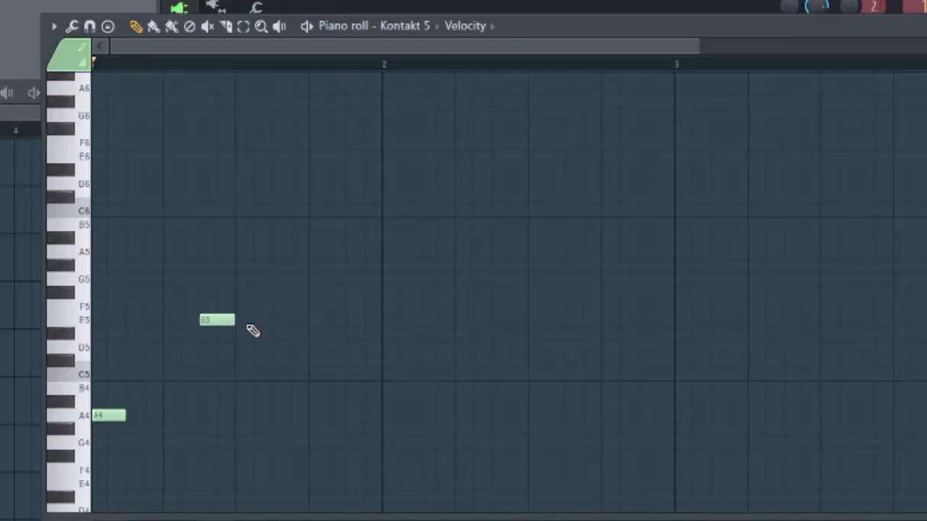
key("space")
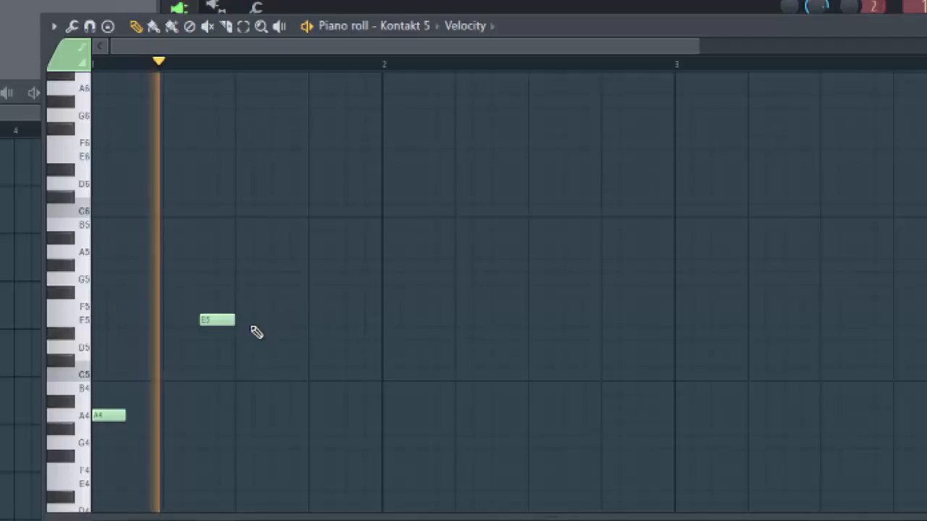
left_click(315, 308)
key("space")
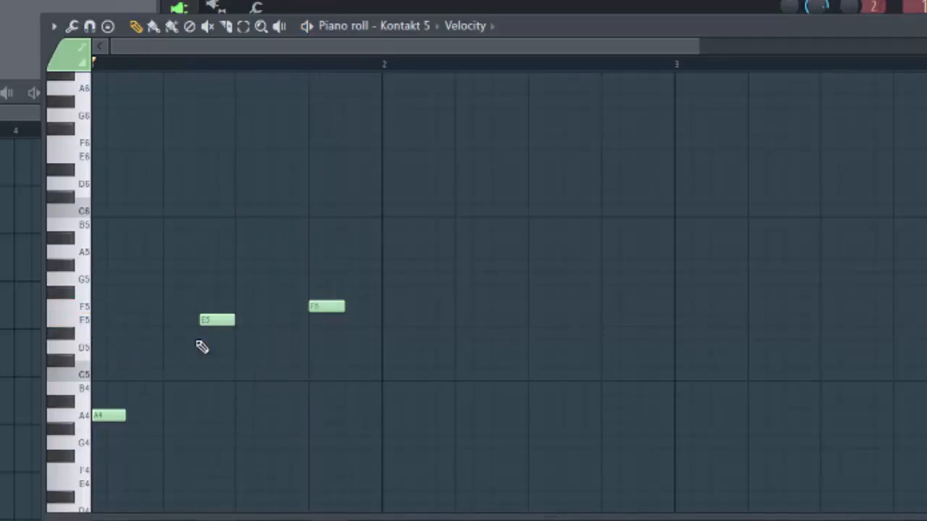
Audition the E5 key and play the three-note pattern several times against the metronome.
left_click(90, 323)
key("space")
key("space")
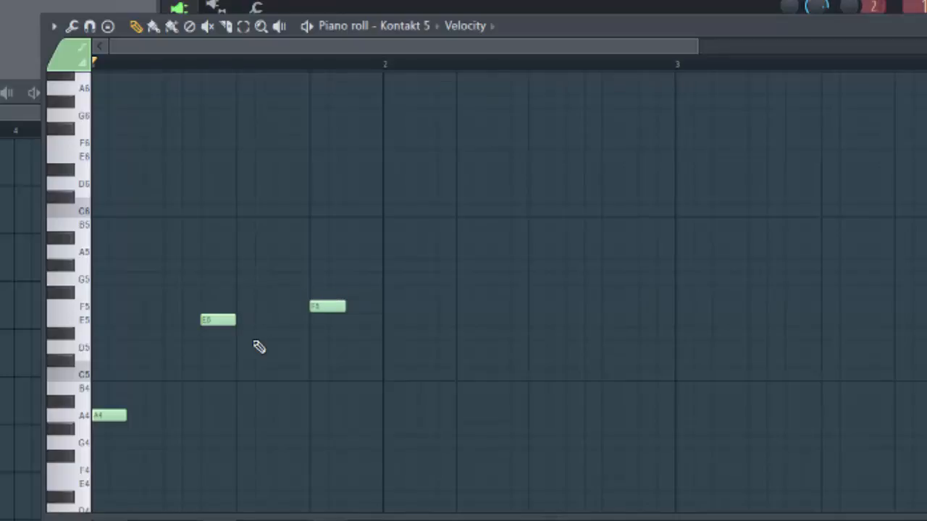
key("space")
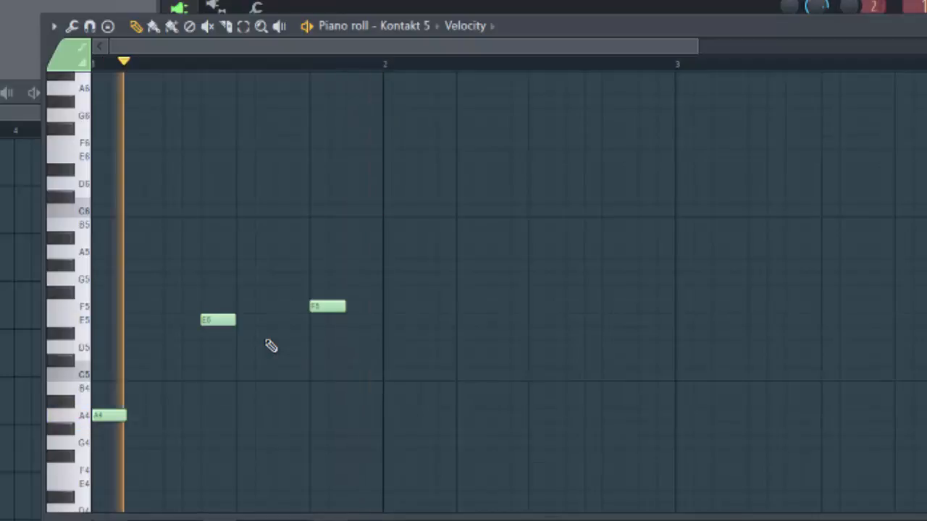
key("space")
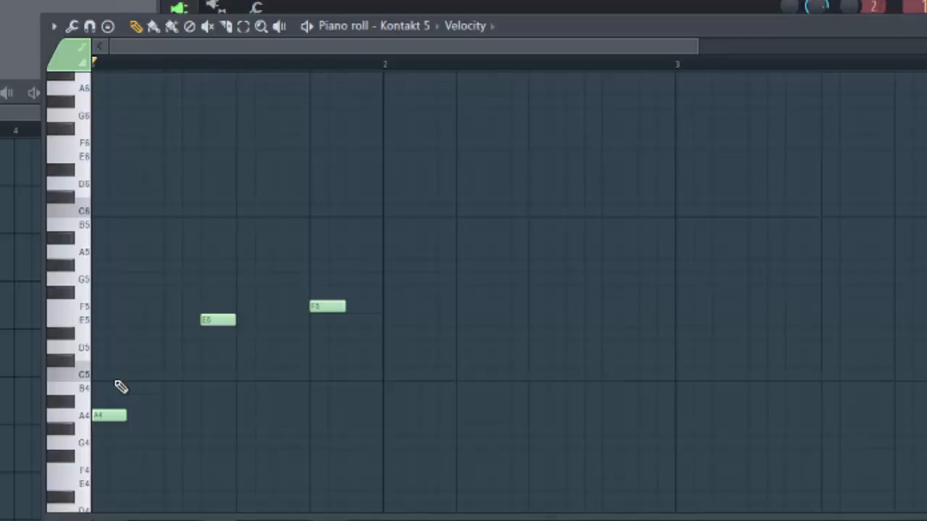
key("space")
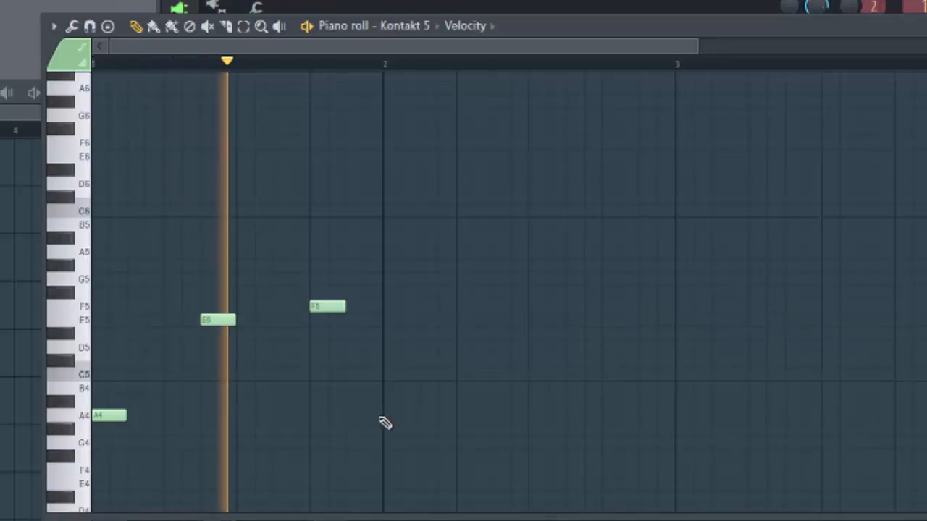
Add half-beat F5, G5 and E5 notes on the offbeats of beats 1, 2 and 3 in bar 2, and play the melody.
left_click(426, 306)
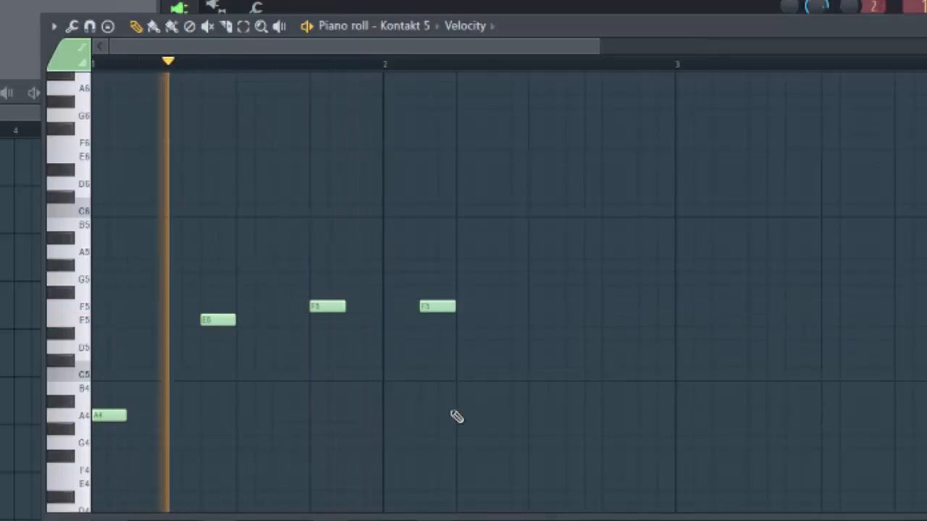
left_click(495, 307)
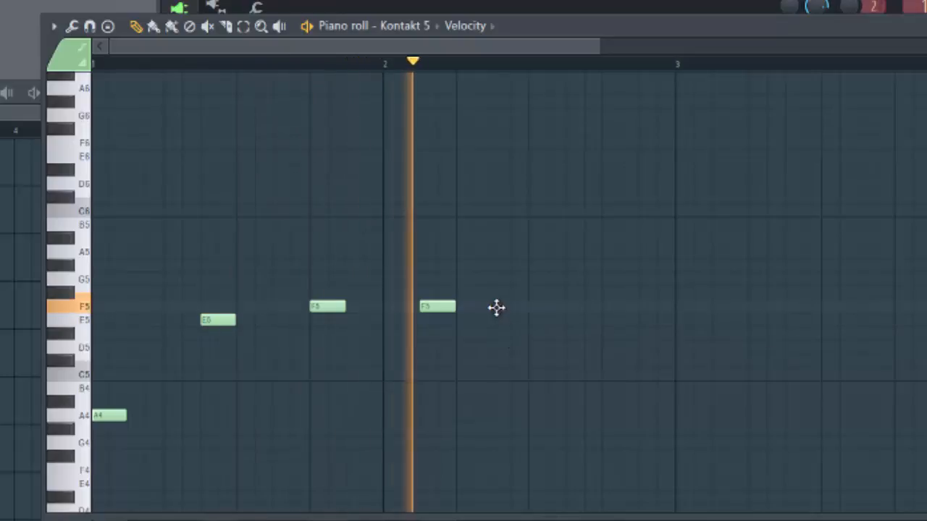
key("space")
left_click_drag(500, 307, 499, 275)
key("space")
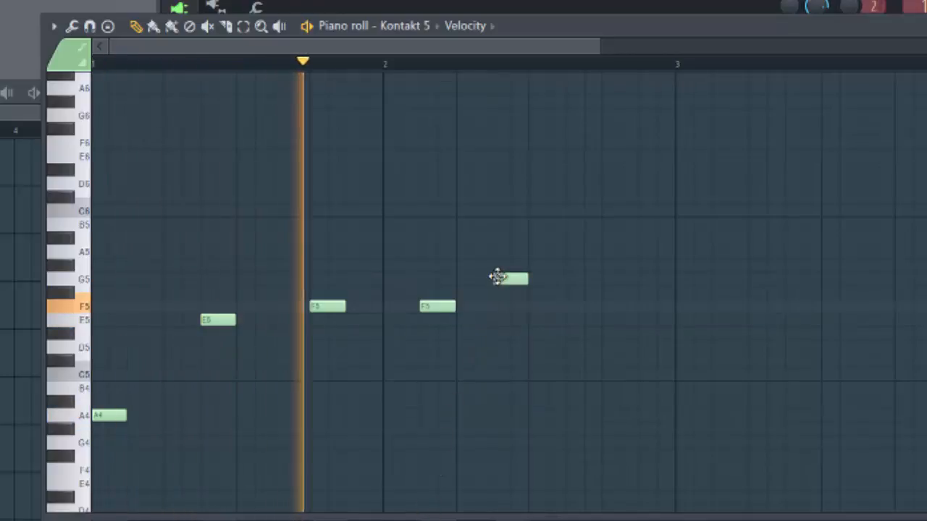
key("space")
left_click_drag(571, 310, 569, 323)
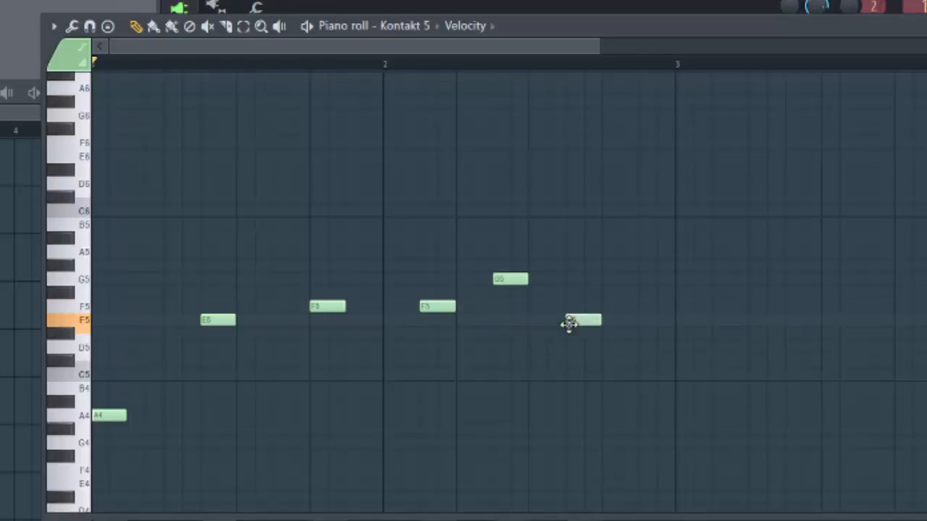
key("space")
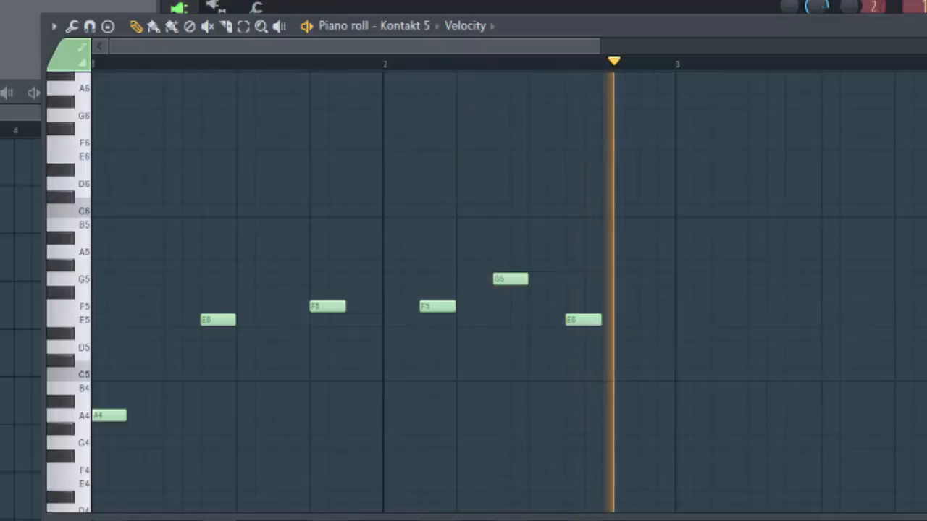
Bring up the playlist and fill Track 1 with consecutive Pattern 1 clips from bar 1 through bar 20.
key("F5")
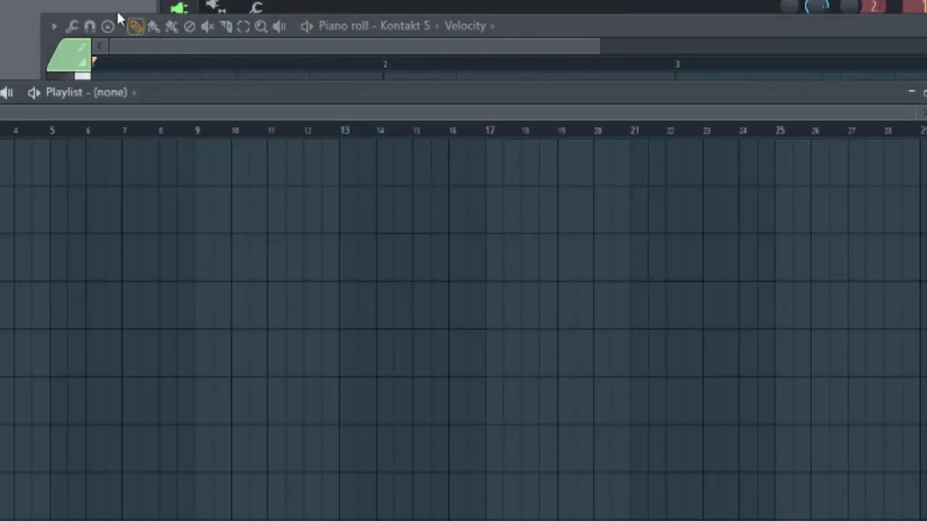
left_click(250, 49)
left_click(2, 96)
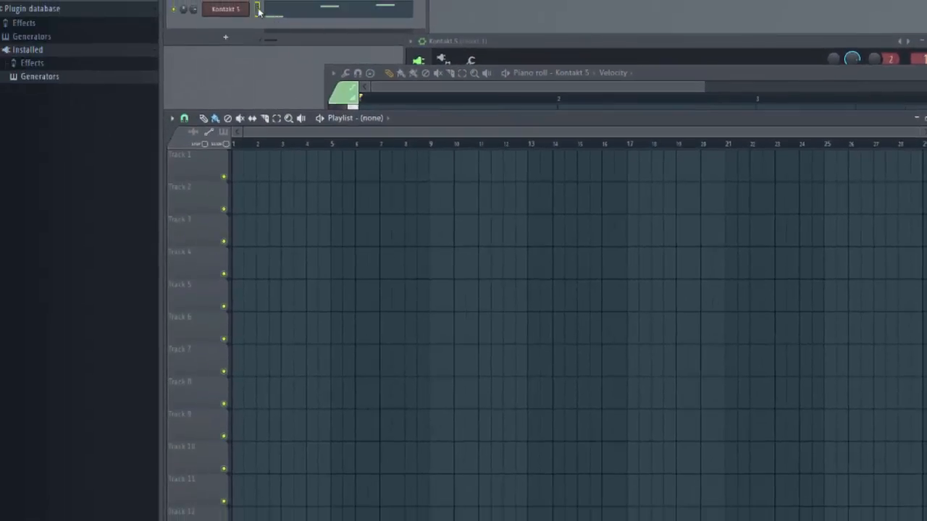
left_click(241, 171)
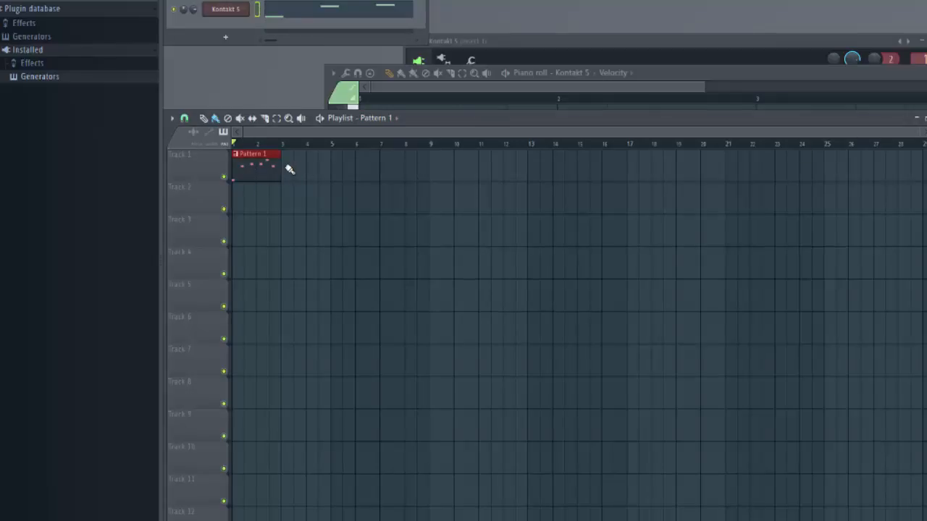
left_click_drag(443, 169, 688, 178)
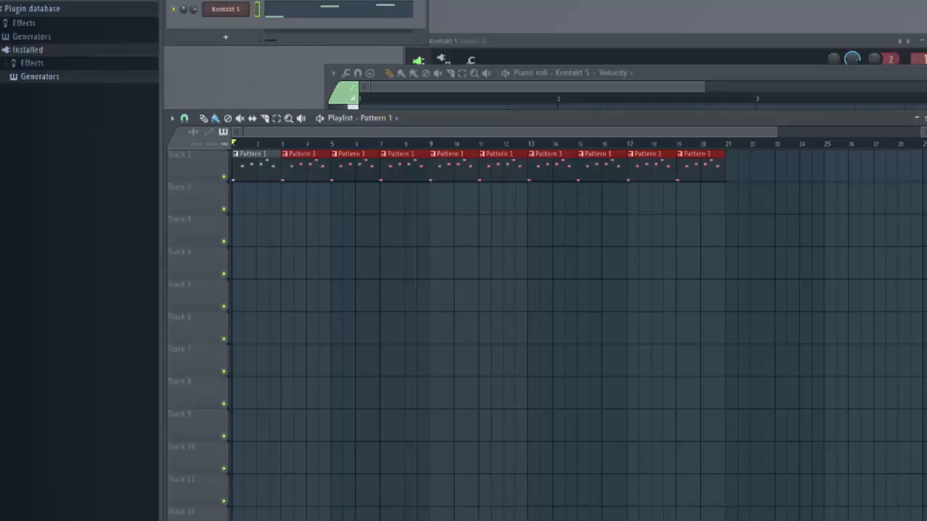
right_click(179, 153)
left_click(357, 29)
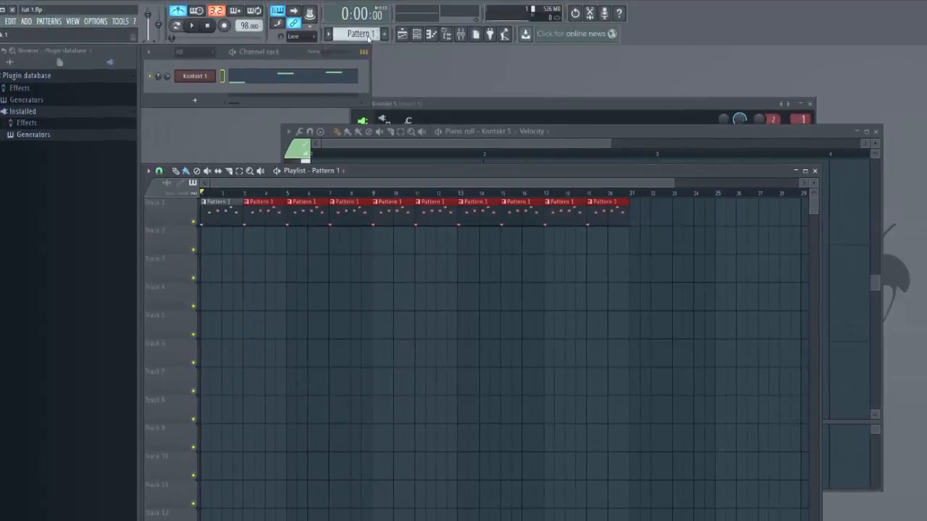
left_click(358, 29)
left_click(381, 185)
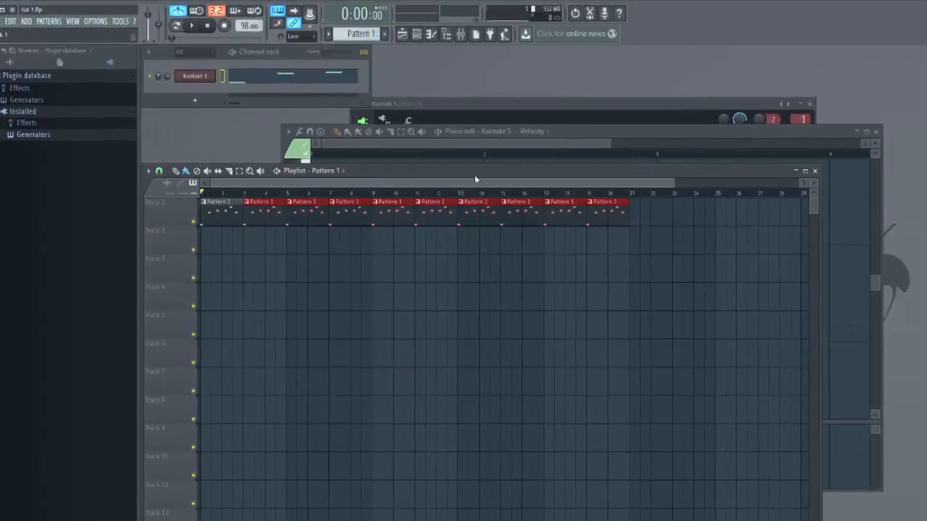
left_click_drag(675, 181, 782, 181)
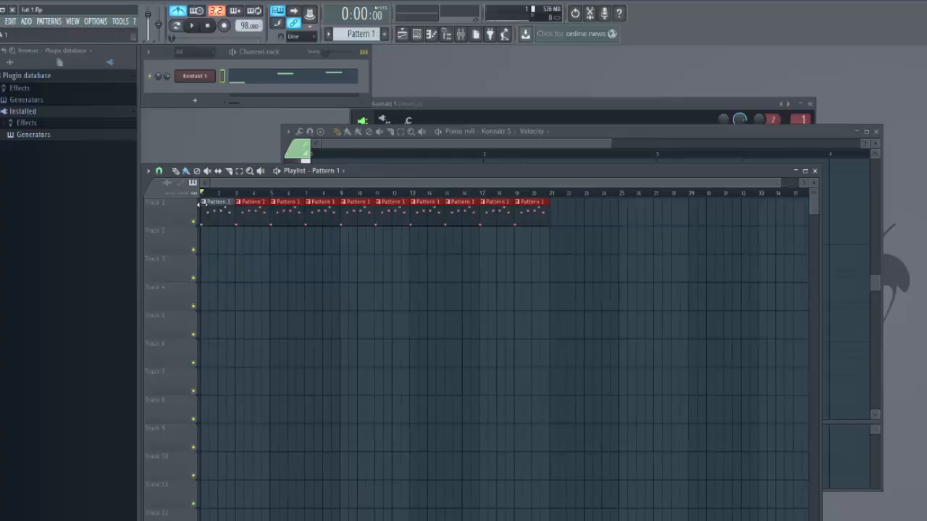
right_click(206, 206)
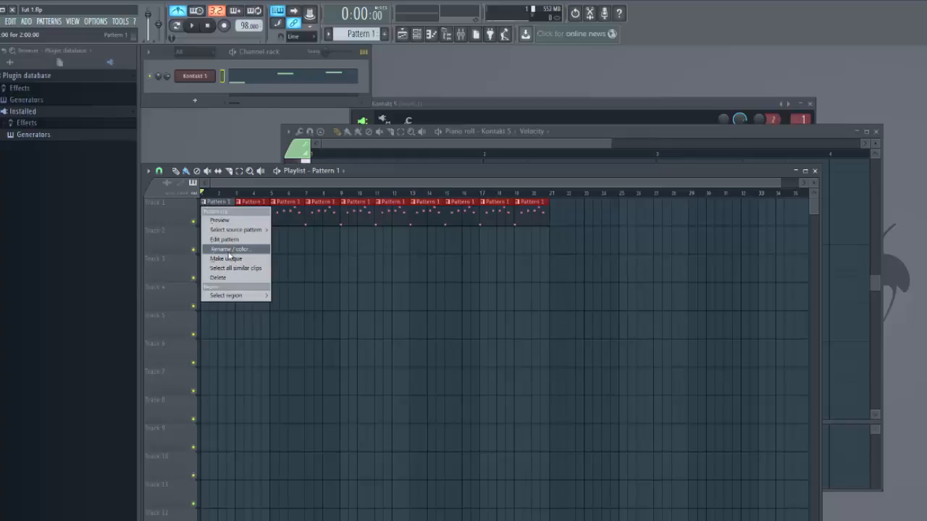
left_click(206, 200)
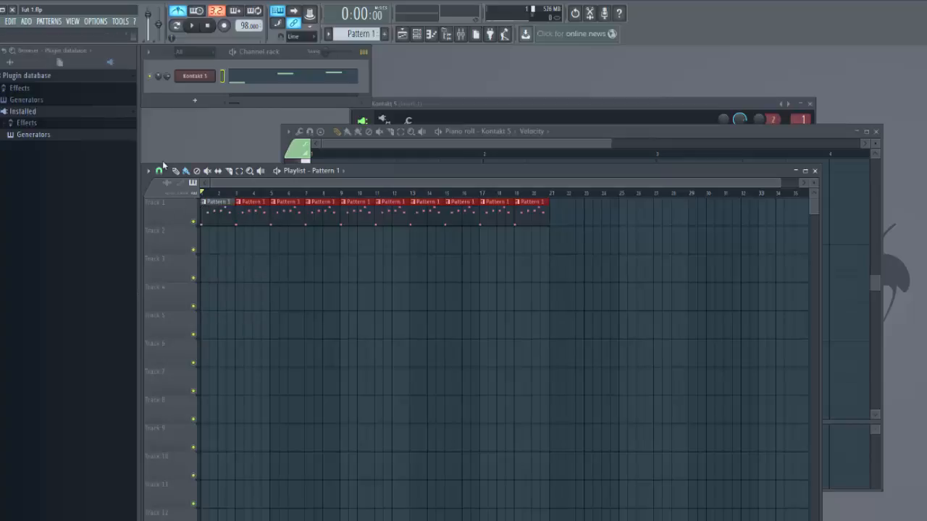
left_click(213, 212)
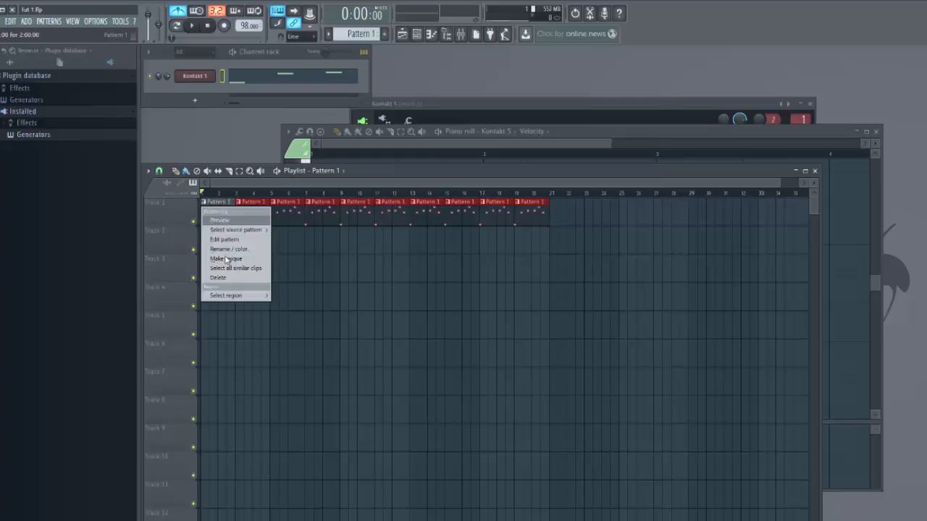
right_click(162, 207)
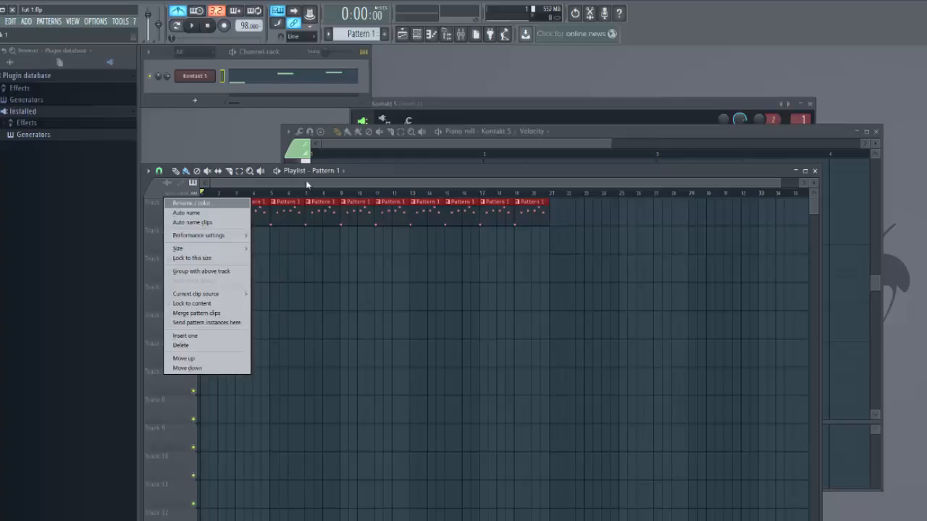
left_click(429, 194)
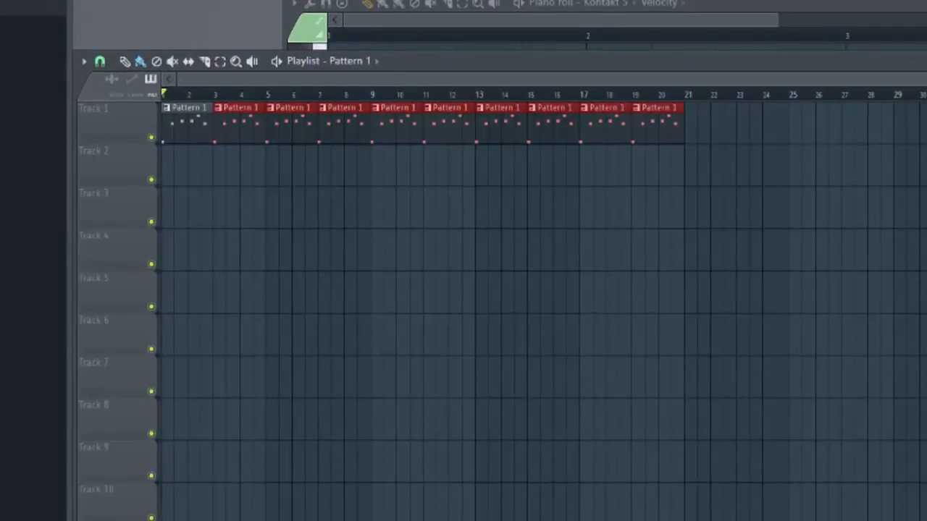
Choose Pattern 1 as the playlist's clip source, try placing Pattern 1 clips along Track 2, and remove them again.
left_click_drag(925, 79, 630, 53)
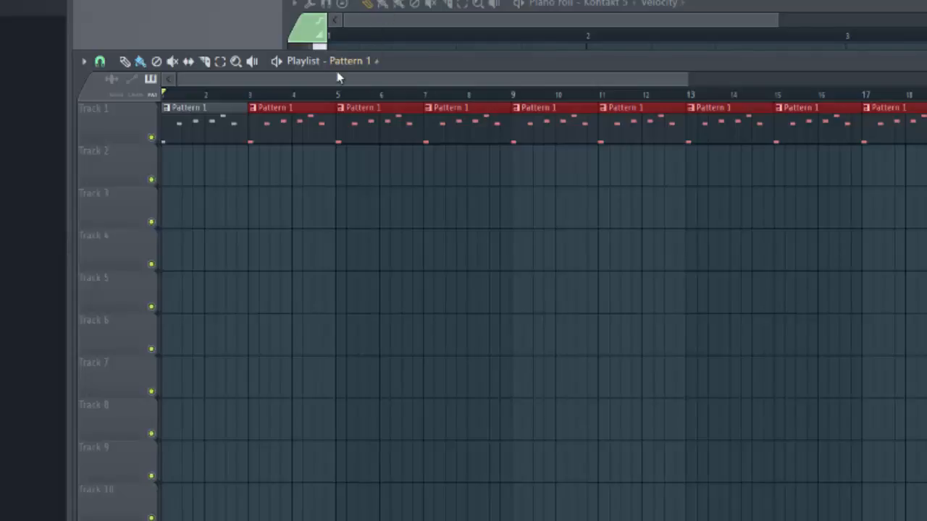
left_click(358, 63)
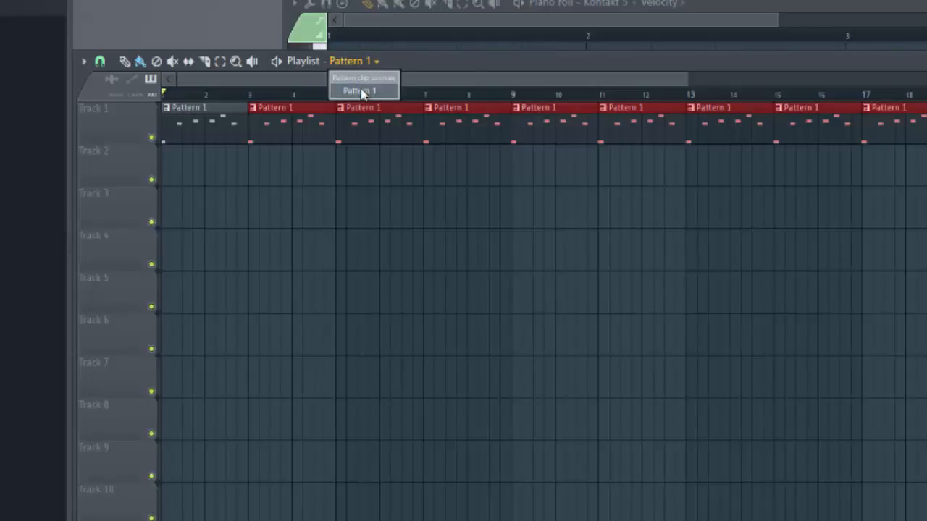
left_click(366, 91)
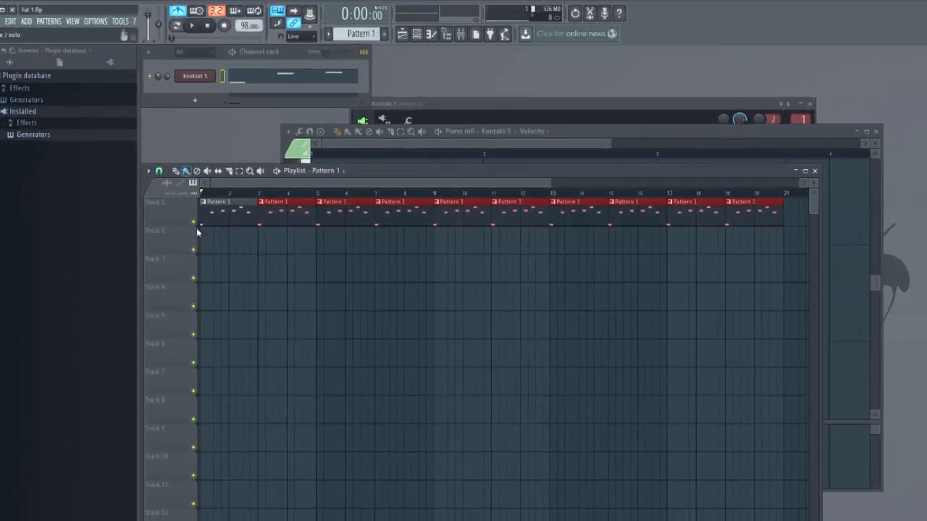
mouse_move(210, 240)
left_mouse_down()
mouse_move(604, 240)
mouse_move(243, 252)
mouse_move(393, 240)
mouse_move(176, 242)
mouse_move(229, 238)
left_mouse_up()
right_click(240, 246)
left_click(262, 241)
left_click(326, 244)
left_click(399, 243)
left_click(465, 245)
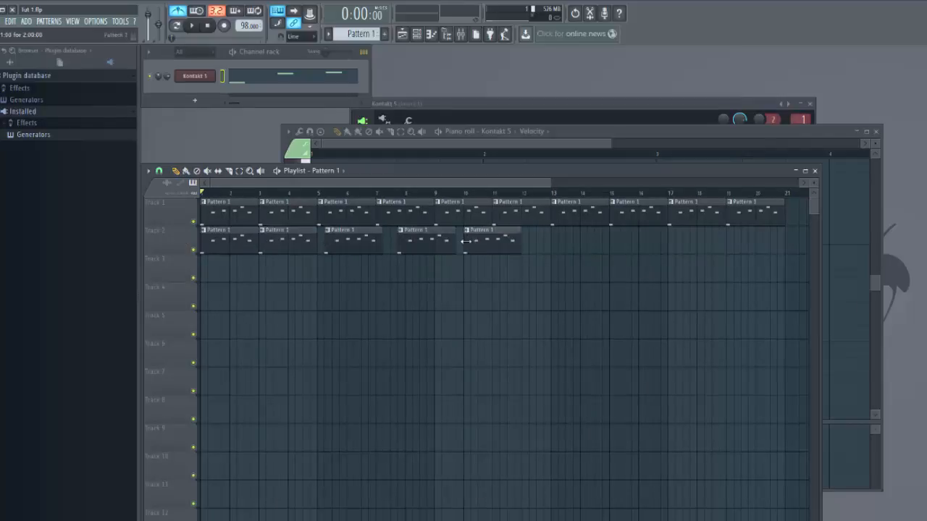
right_click(304, 250)
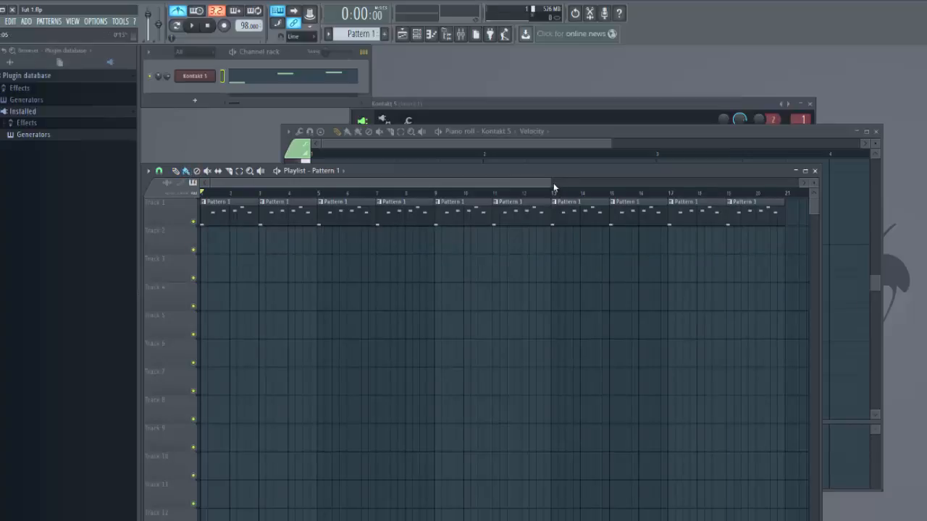
Delete the Pattern 1 clips on Track 1 from bar 9 through bar 20.
left_click_drag(571, 182, 609, 183)
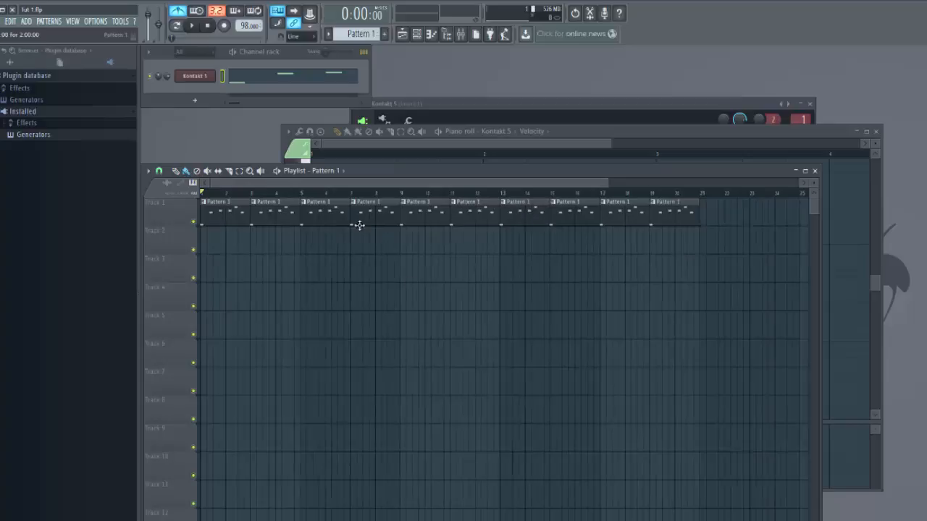
left_click_drag(701, 217, 390, 210)
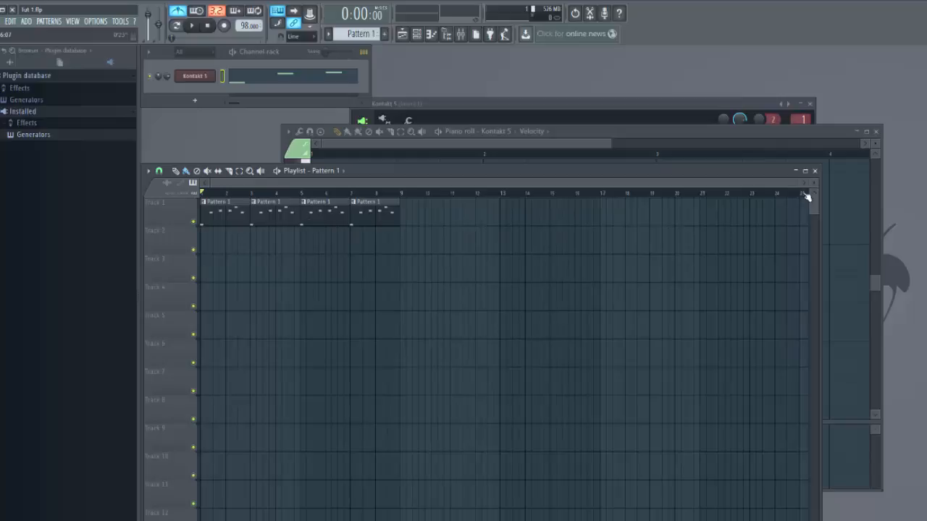
left_click_drag(798, 185, 505, 175)
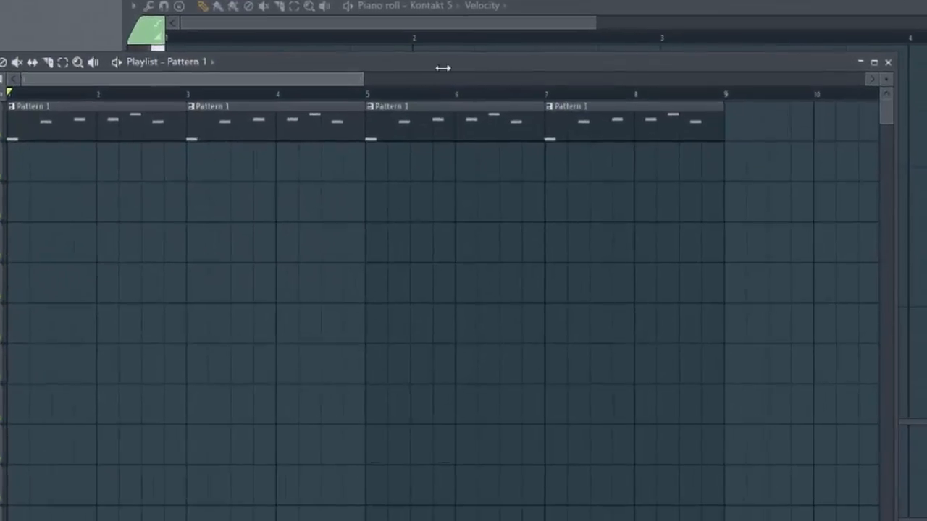
left_click_drag(443, 68, 529, 63)
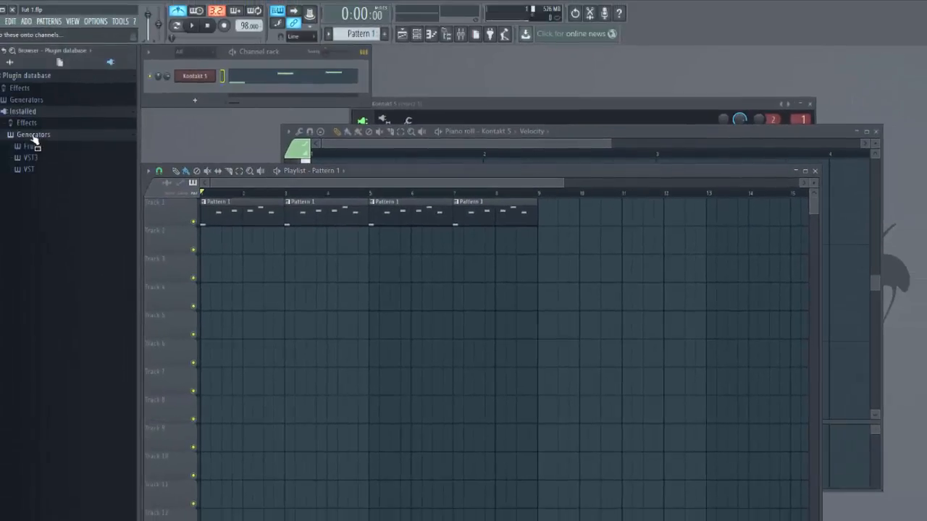
Add New Era 808 and Bass Module 64BIT from the plugin database to the channel rack and reposition its window.
left_click(29, 169)
scroll(40, 213, "down", 5)
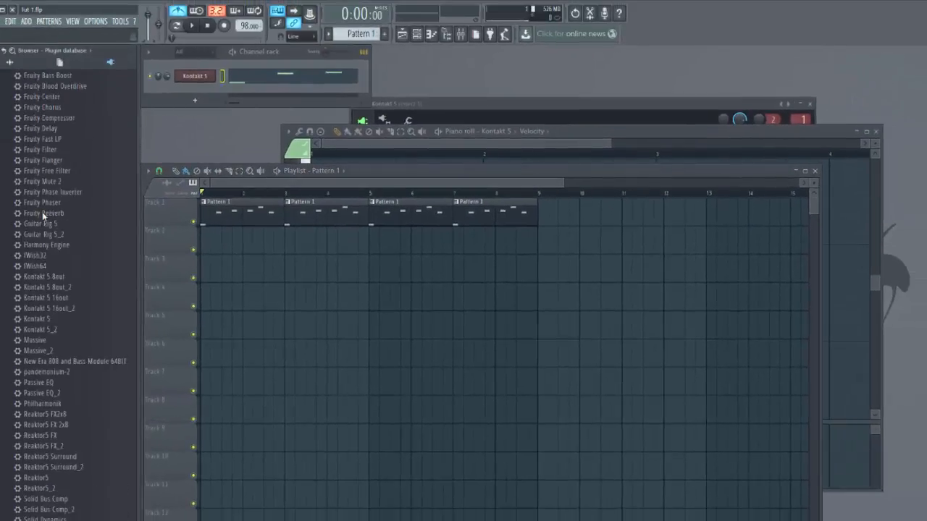
scroll(43, 215, "down", 5)
left_click_drag(54, 201, 204, 96)
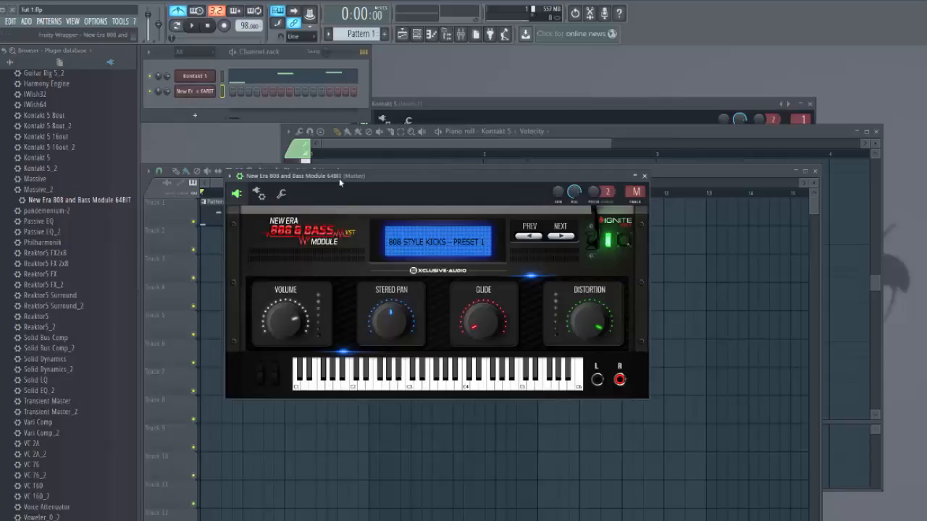
left_click_drag(383, 177, 434, 186)
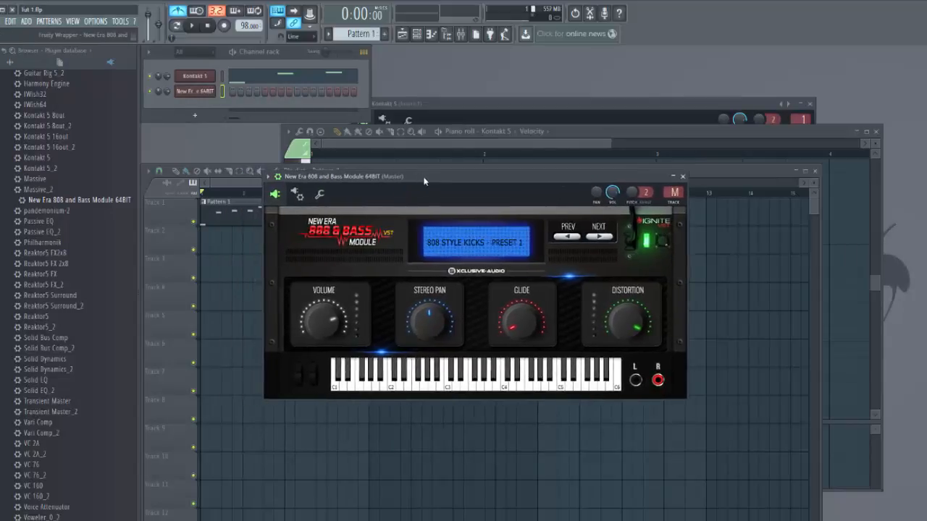
left_click_drag(450, 370, 434, 369)
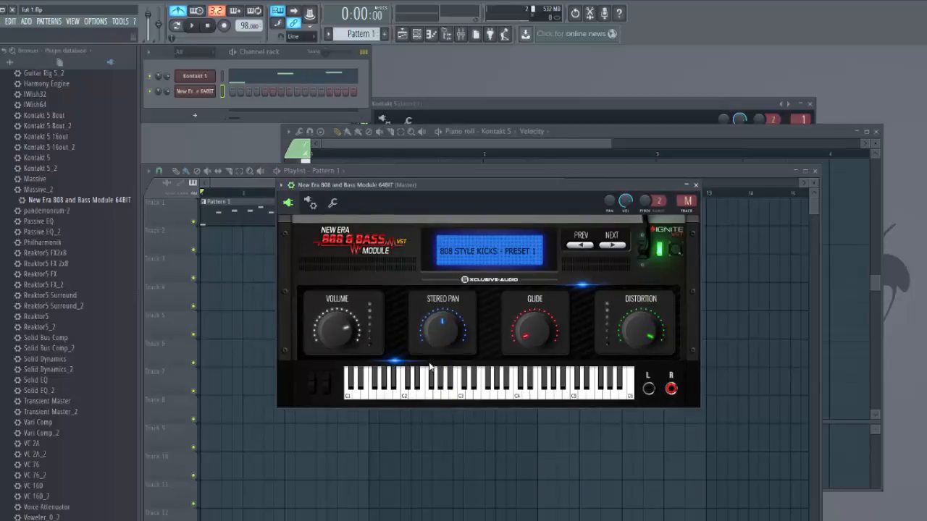
Browse the 808 module's instrument list and load 808 STYLE KICKS - PRESET 55.
left_click(484, 252)
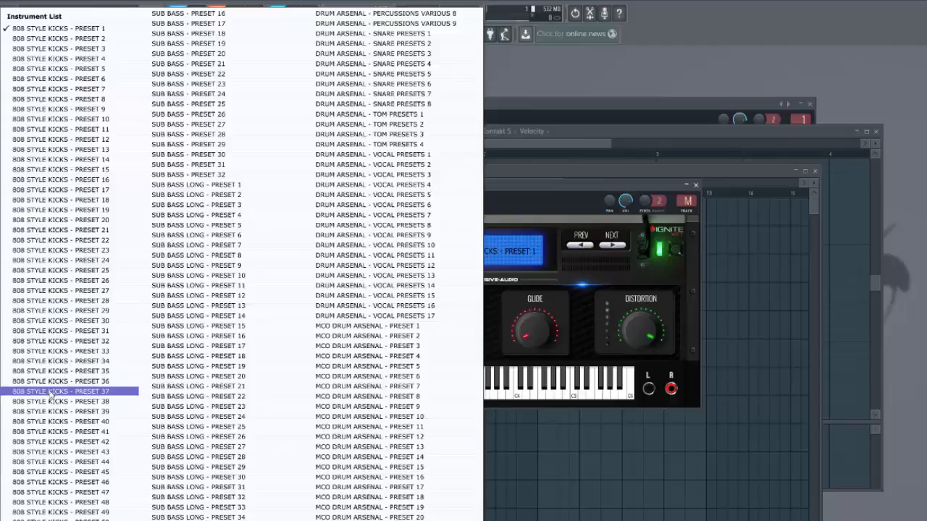
scroll(83, 367, "down", 10)
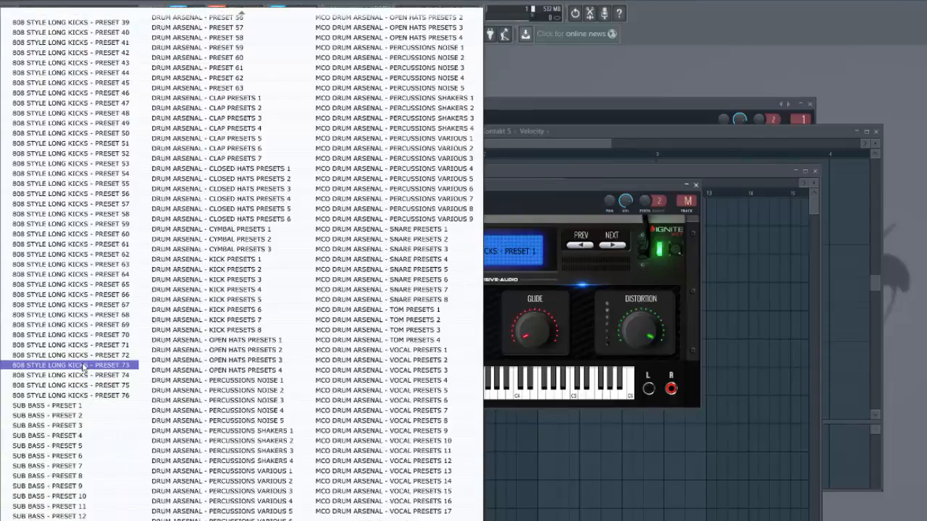
scroll(83, 367, "up", 15)
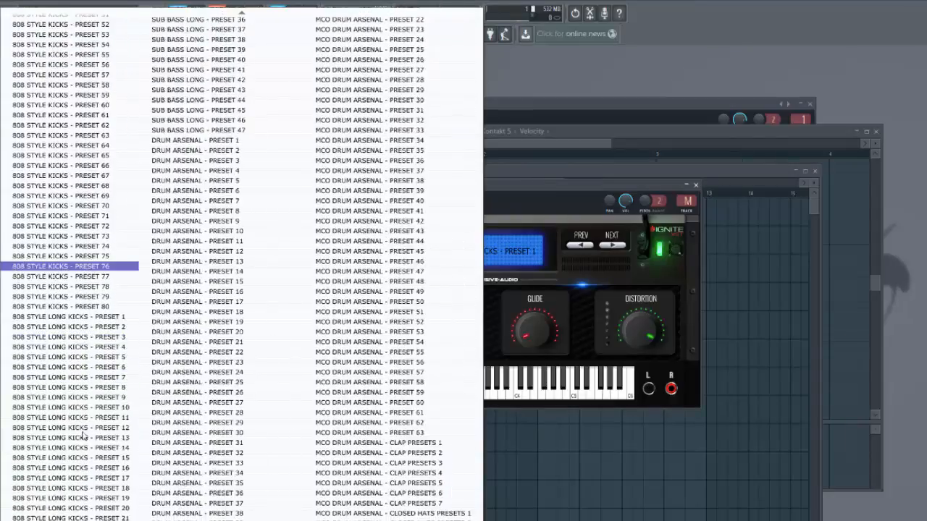
scroll(130, 356, "up", 10)
scroll(130, 357, "up", 3)
scroll(122, 354, "down", 8)
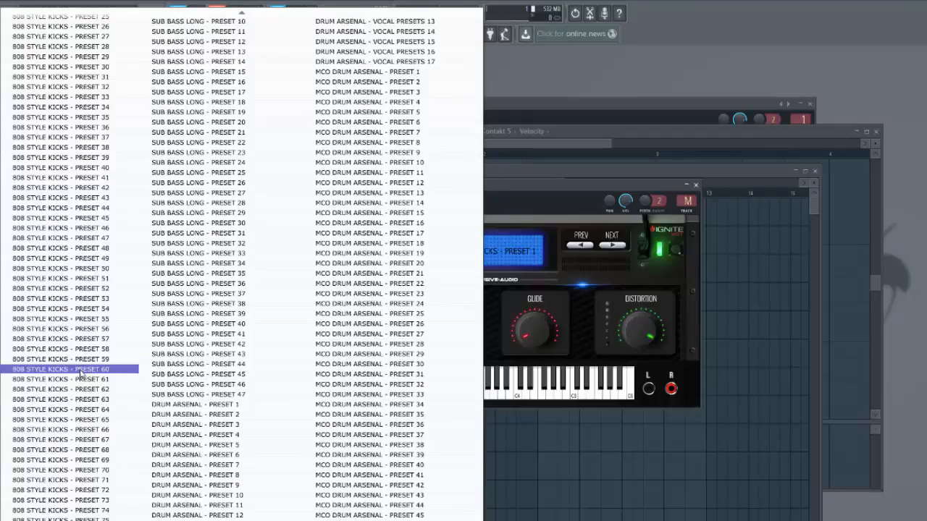
left_click(84, 319)
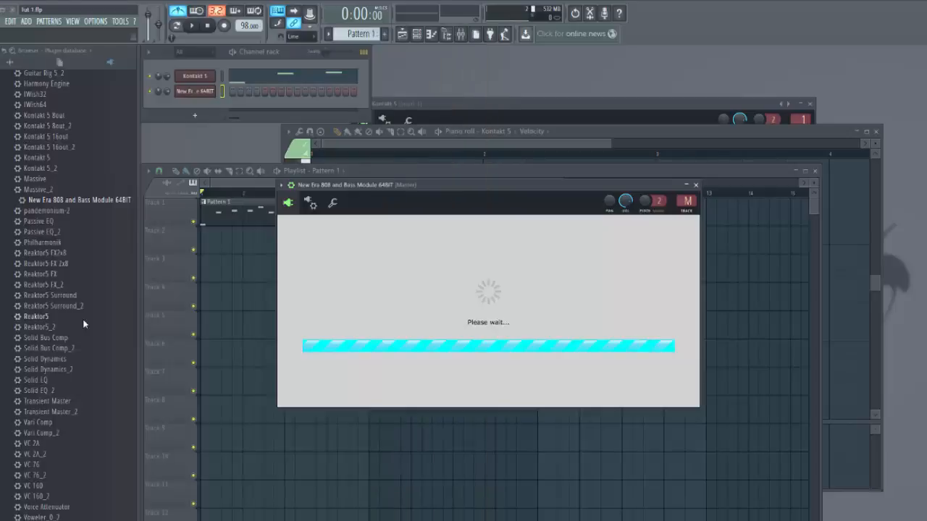
Audition the loaded 808 preset by playing a repeated note and several other pitches.
left_click(300, 56)
key("c")
key("c")
key("c")
key("c")
key("e")
key("e")
key("b")
key("n")
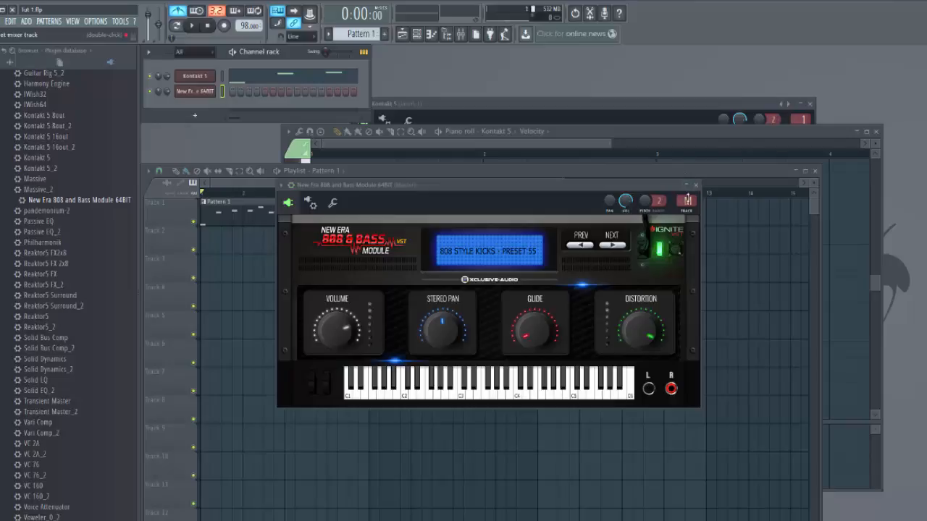
Route the 808 module to mixer track 2 and move its window clear of the playlist.
left_click_drag(684, 202, 685, 194)
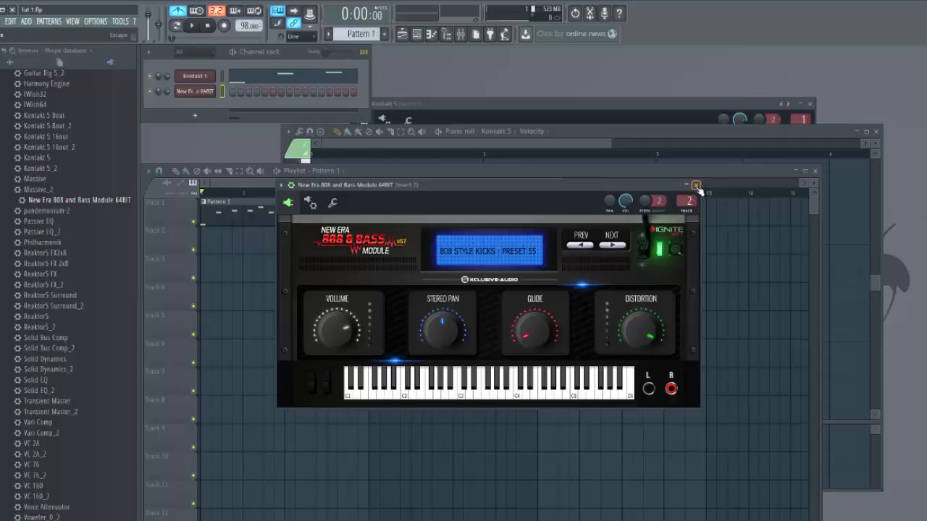
left_click_drag(536, 191, 709, 83)
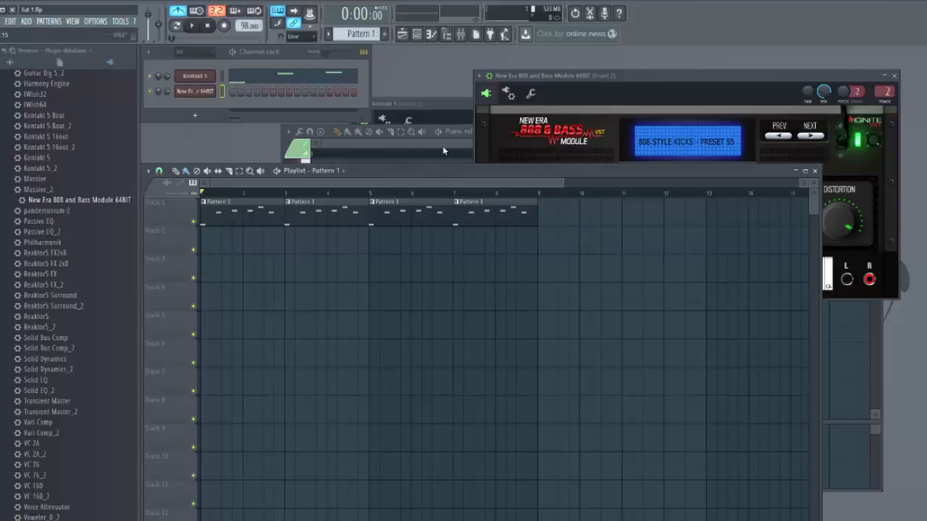
left_click(443, 145)
Switch to Pattern 2 and place a Pattern 2 clip at bar 1 of Track 2 in the playlist.
left_click(259, 199)
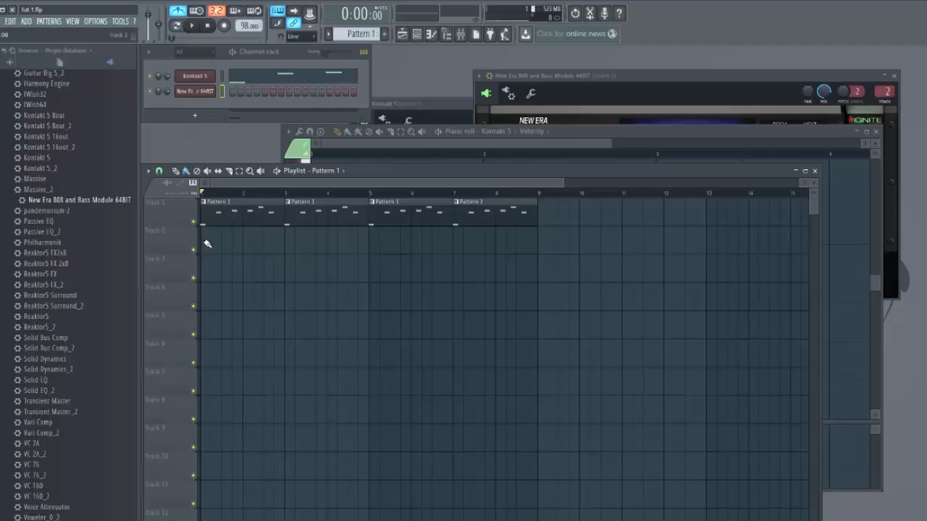
scroll(364, 34, "down", 1)
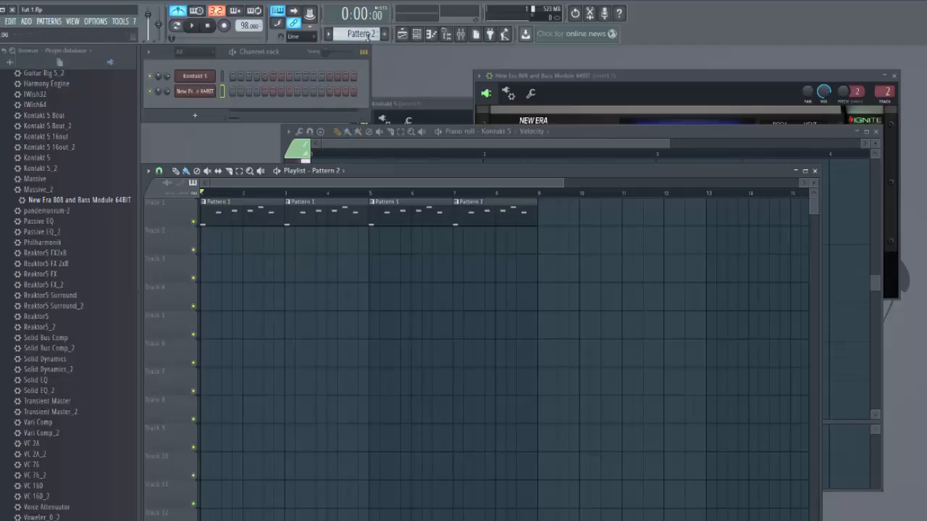
left_click(206, 248)
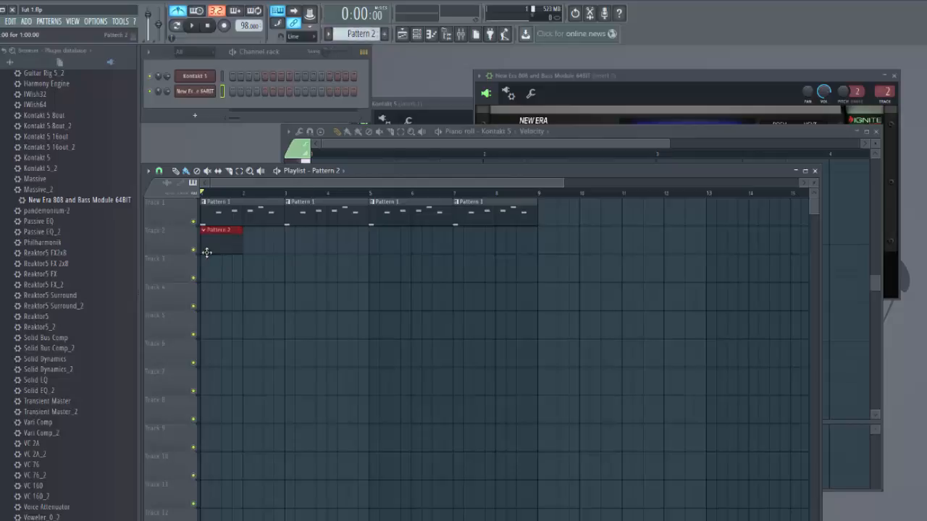
In the 808 module's piano roll for Pattern 2, place an A4 note at the start of bar 1, about 1.25 beats long.
left_click(433, 34)
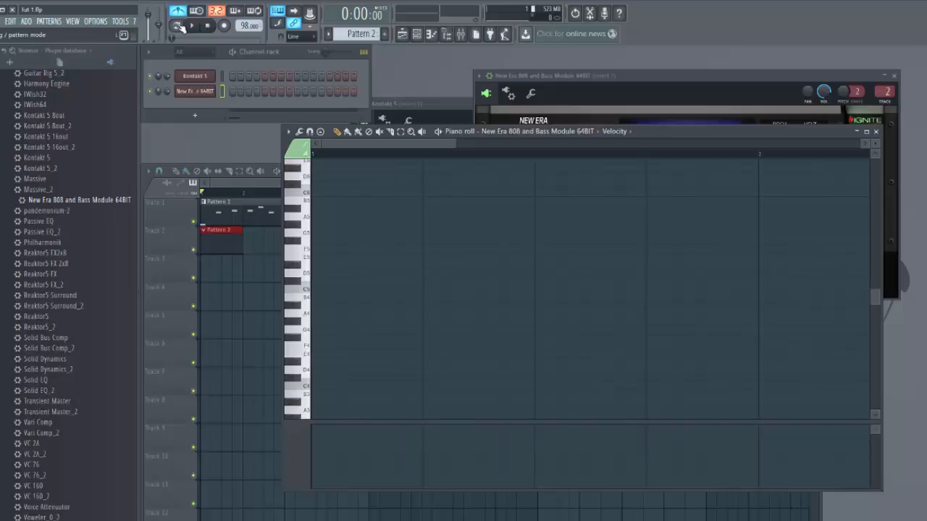
left_click(233, 176)
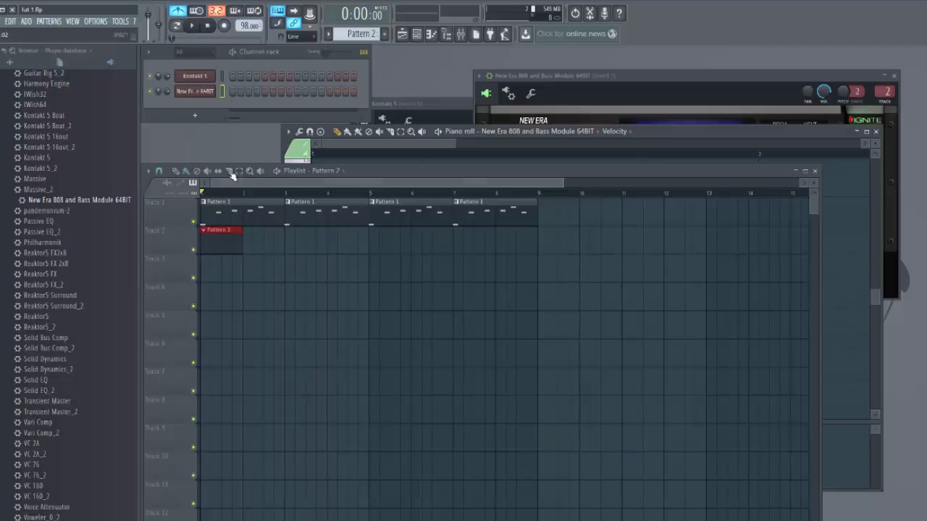
left_click(393, 142)
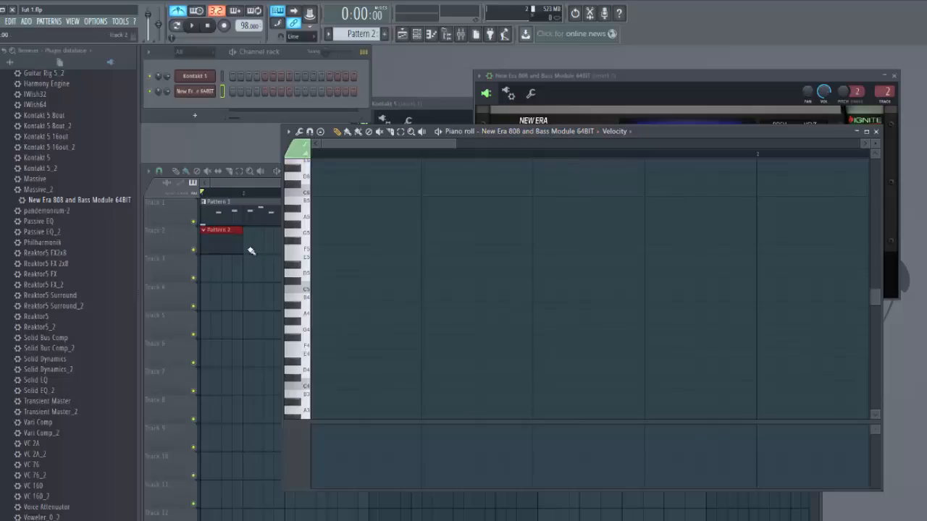
left_click(312, 313)
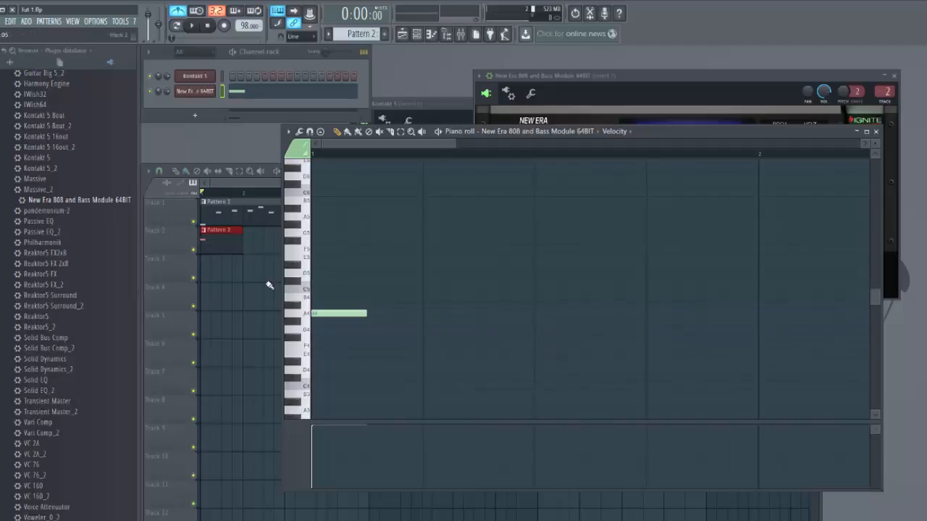
mouse_move(321, 314)
left_mouse_down()
mouse_move(323, 218)
mouse_move(323, 346)
mouse_move(311, 368)
mouse_move(319, 310)
mouse_move(321, 321)
left_mouse_up()
left_click(320, 313)
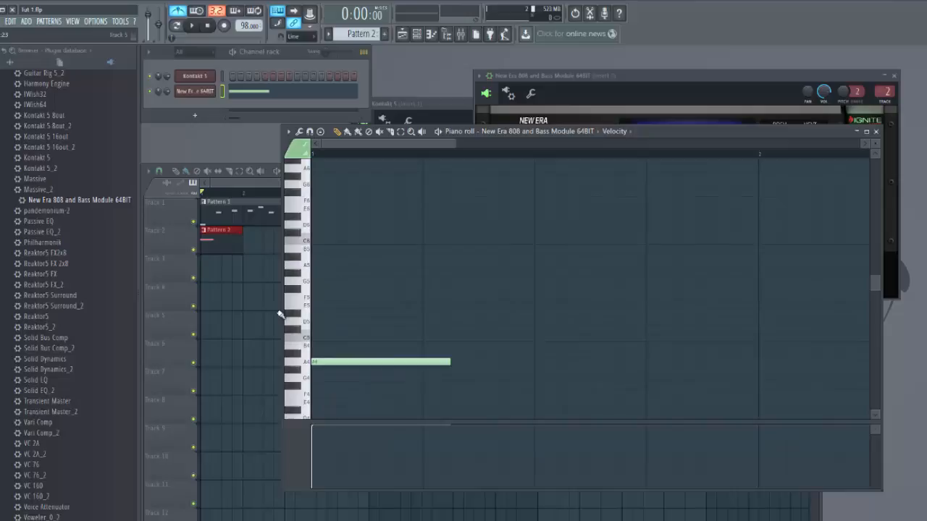
Audition a few pitches, add an E5 note about half a beat long near beat 2.75 of bar 1, and play it back.
left_click(308, 267)
left_click(309, 283)
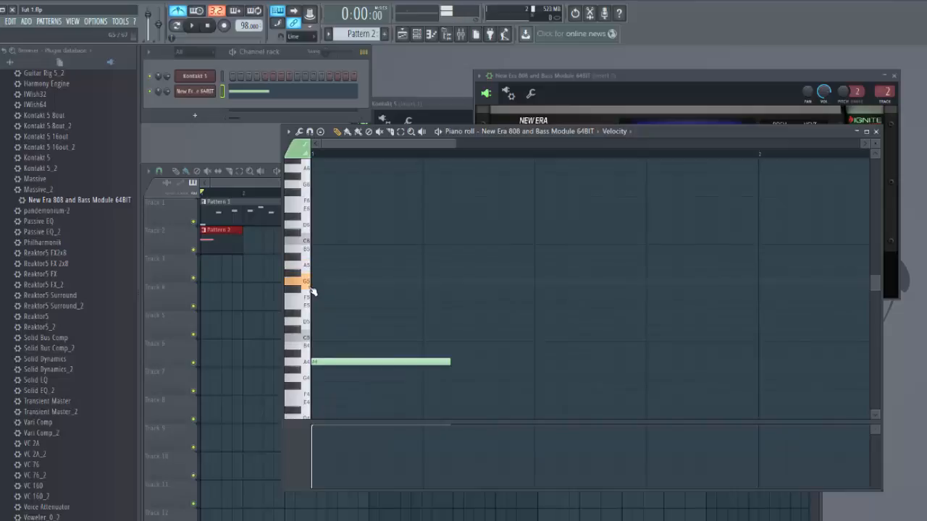
left_click(310, 299)
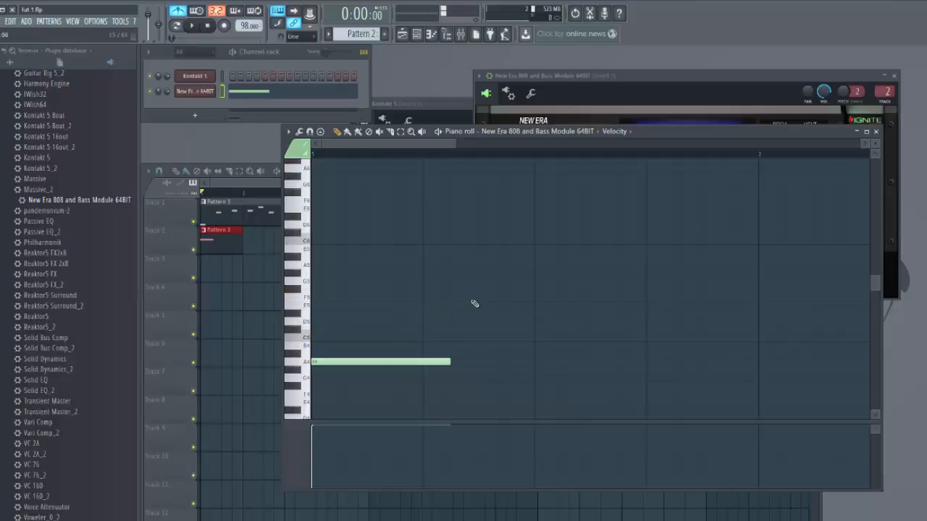
left_click(506, 297)
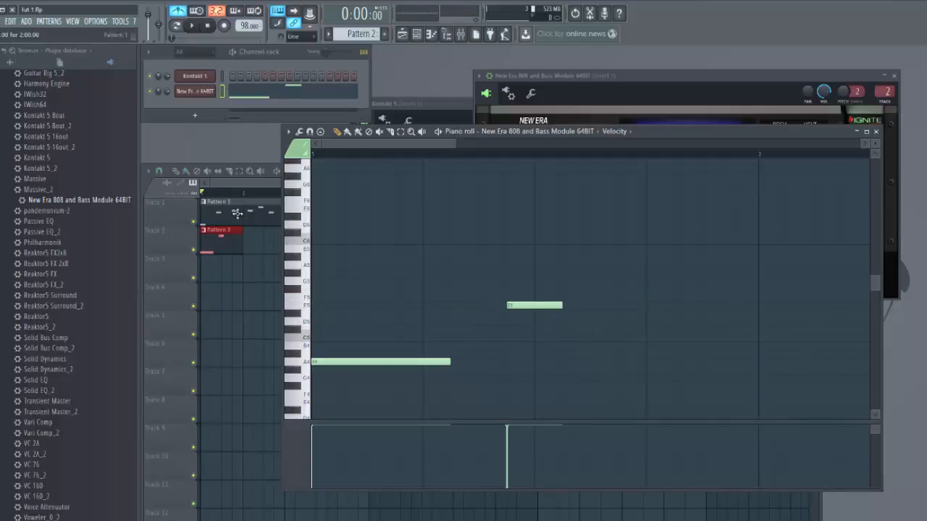
key("space")
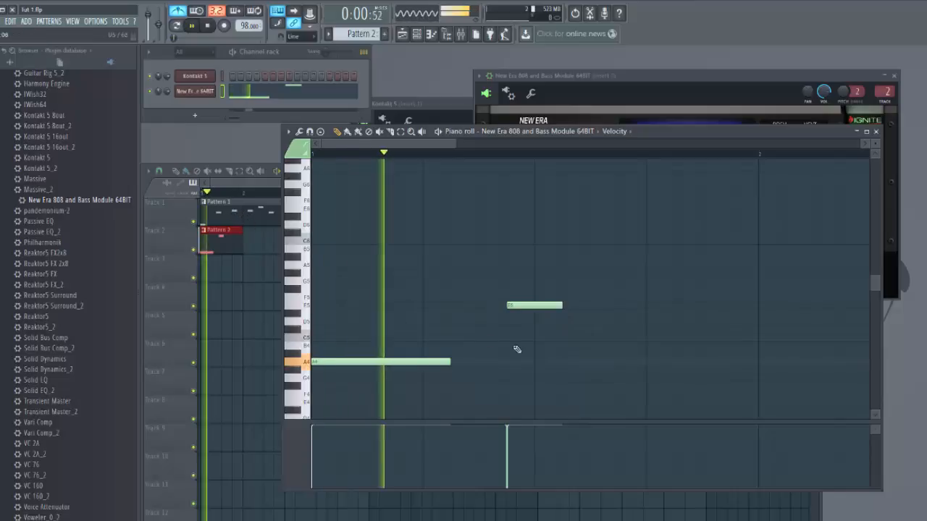
key("space")
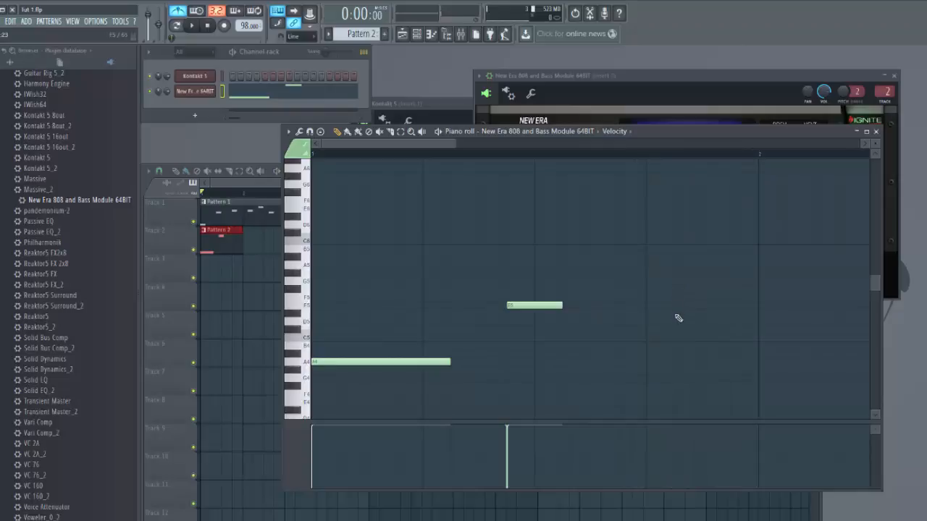
Add a C5 note about 1.25 beats long ending at the start of bar 2 and play back the bass line.
mouse_move(680, 334)
left_mouse_down()
mouse_move(668, 325)
mouse_move(629, 344)
left_mouse_up()
key("space")
key("space")
left_click_drag(674, 337, 757, 337)
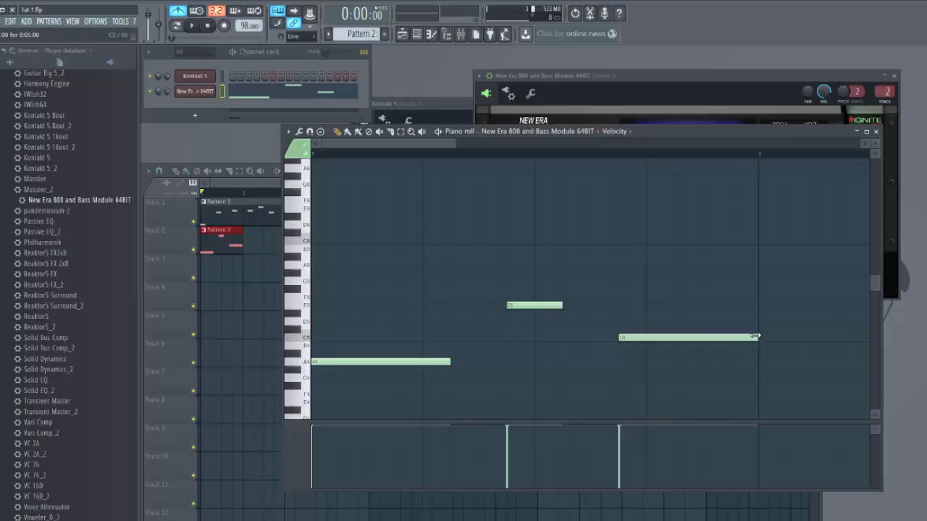
key("space")
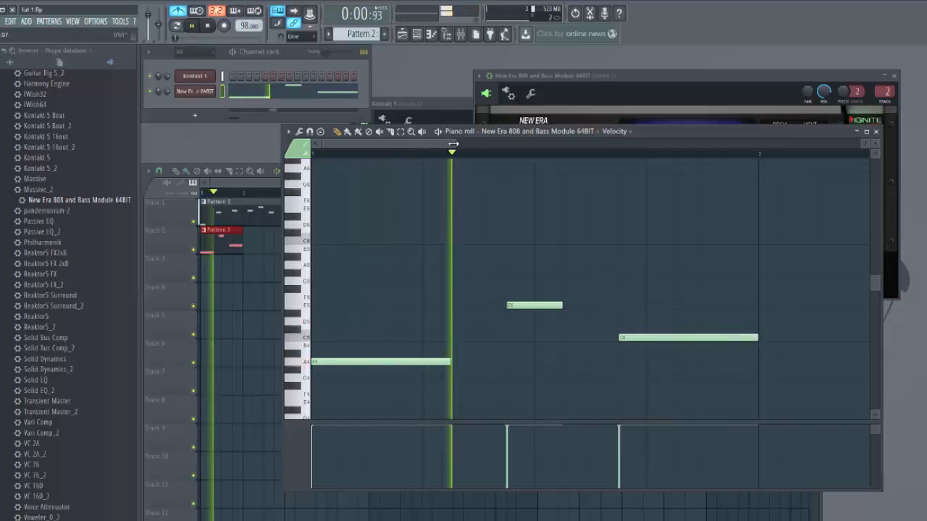
scroll(558, 149, "down", 2)
scroll(558, 149, "down", 1)
key("space")
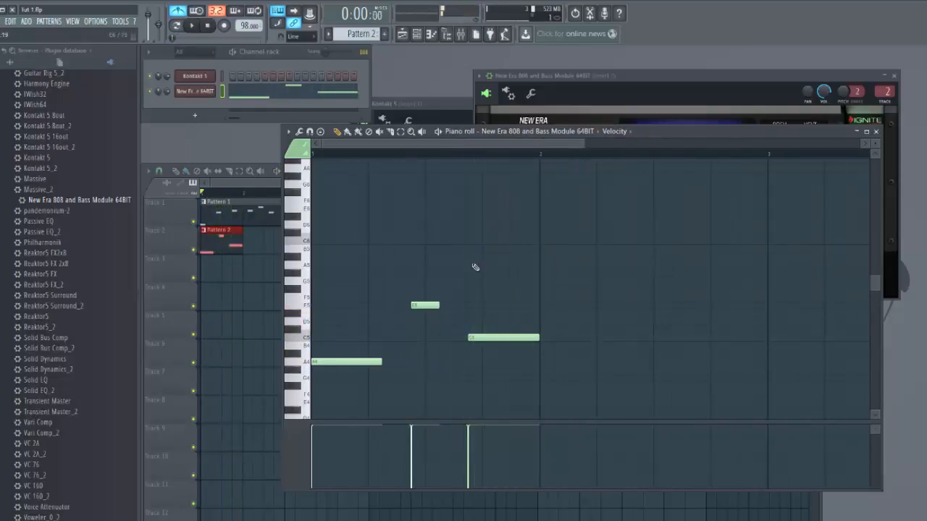
Play back the bass line and add a C5 note about half a beat long, half a beat into bar 2.
key("space")
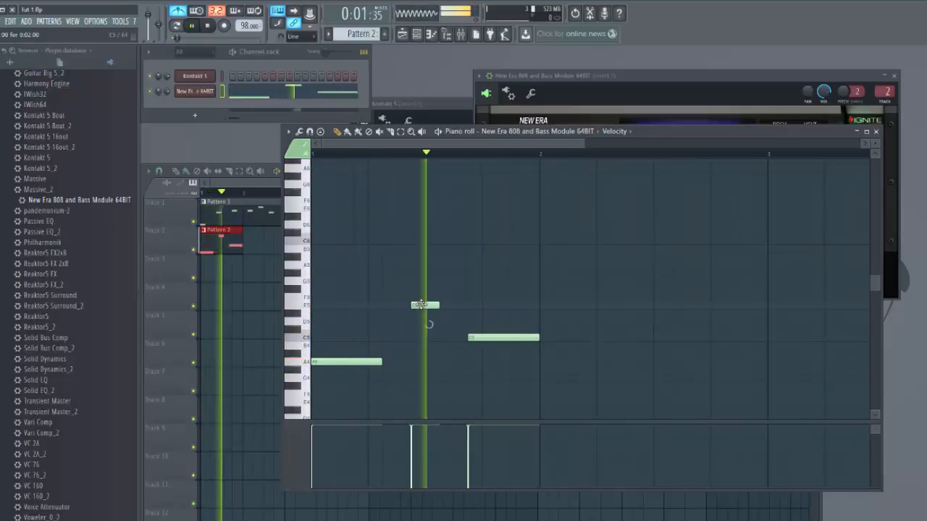
right_click(431, 305)
key("space")
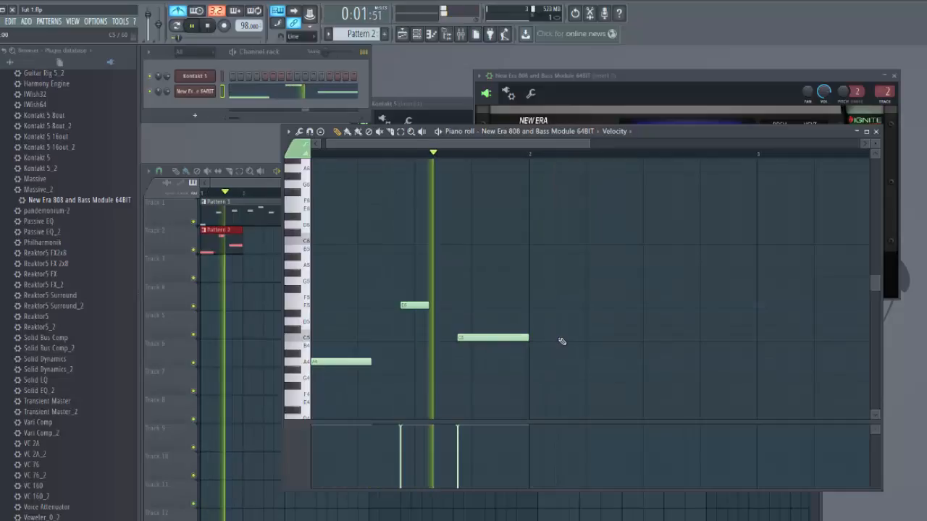
left_click(563, 337)
key("space")
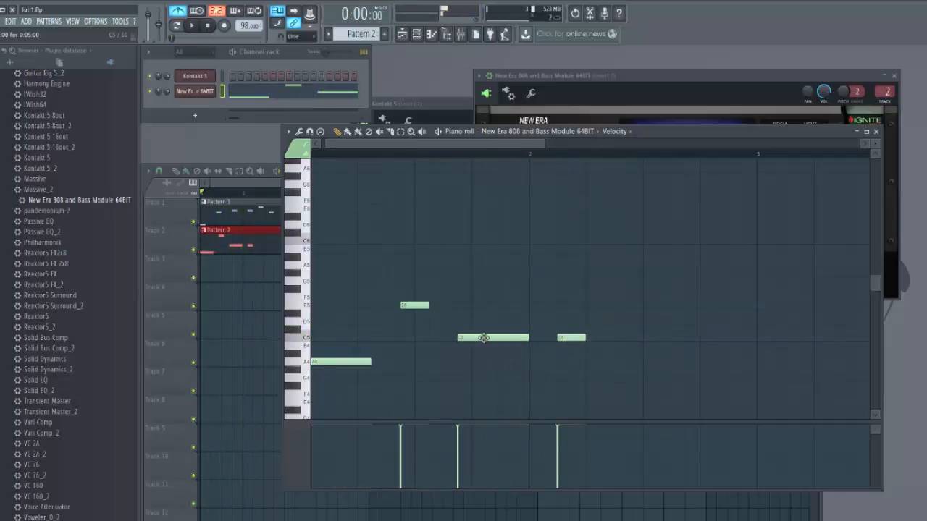
Extend the long C5 note in bar 1 to start about a quarter beat earlier, and play back the change.
left_click_drag(488, 338, 519, 338)
key("space")
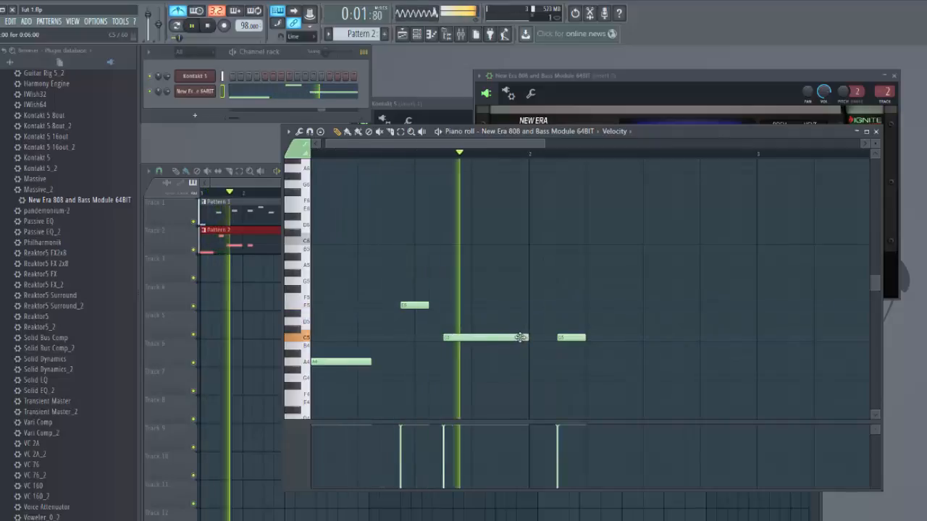
key("space")
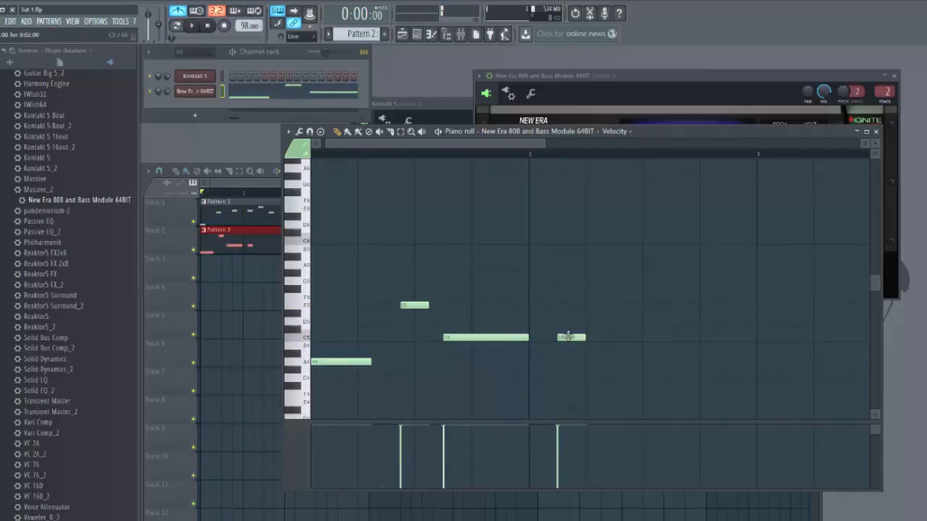
key("space")
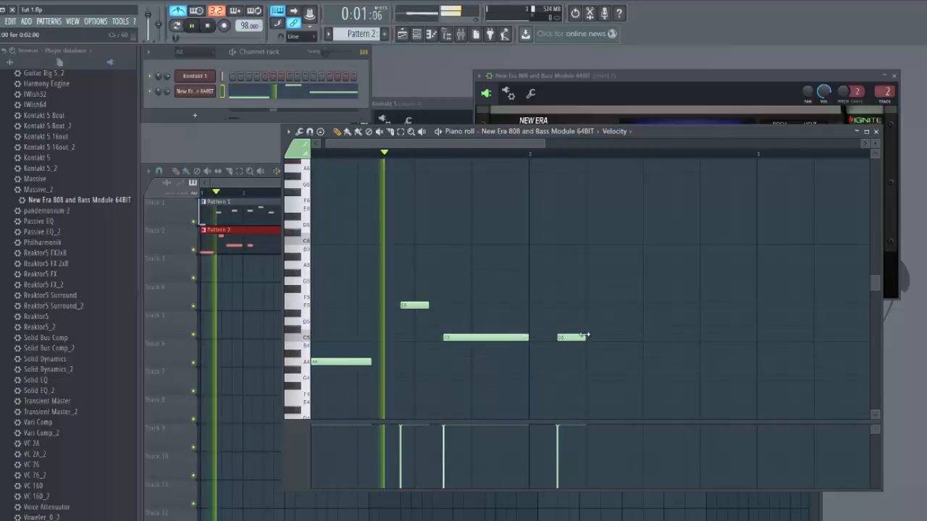
key("space")
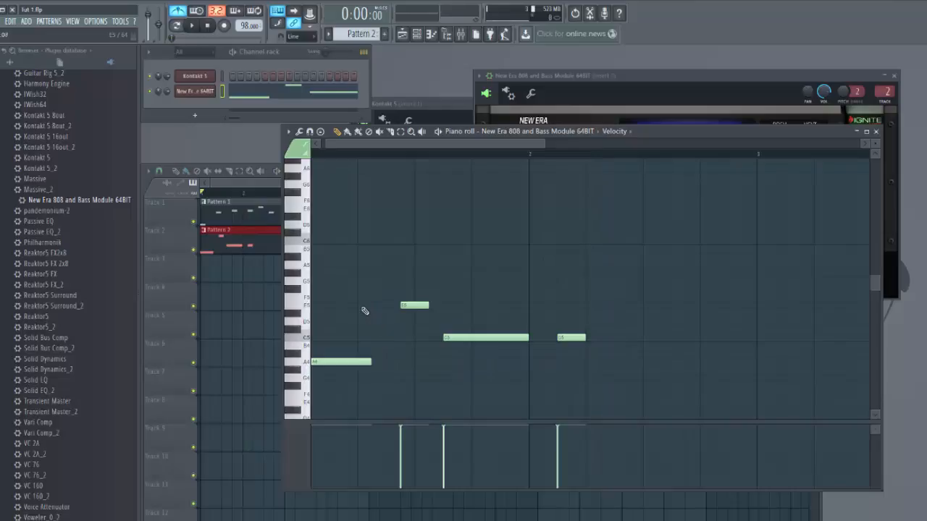
left_click(363, 273)
left_click_drag(439, 273, 368, 273)
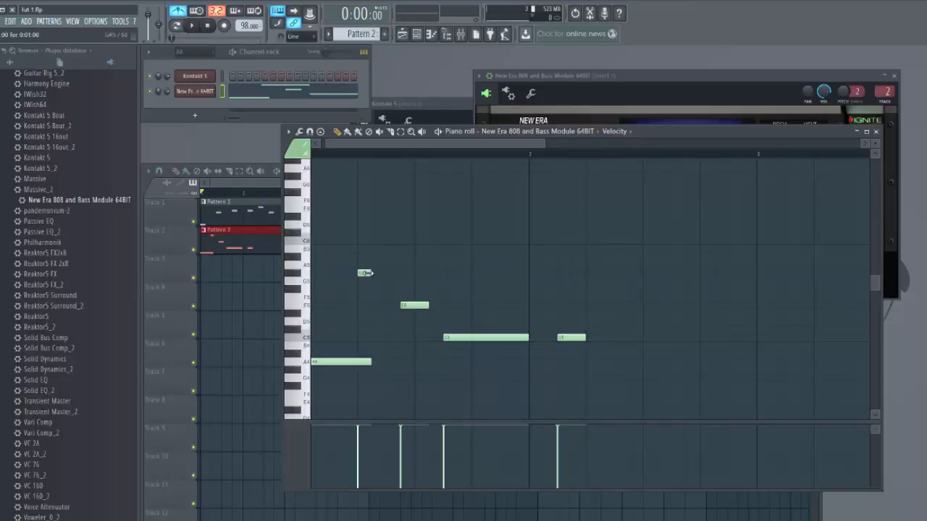
right_click(362, 274)
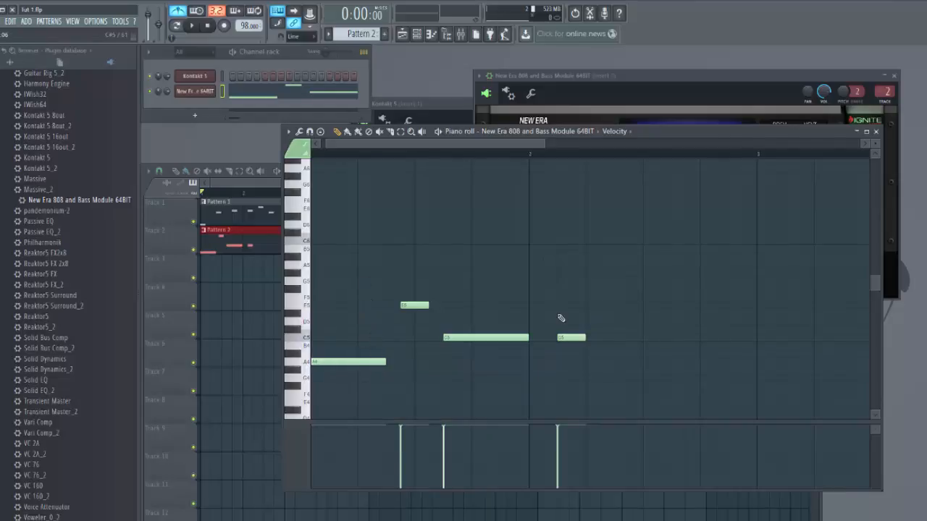
Play back the bass line and add a B4 note about half a beat long, 1.5 beats into bar 2.
key("space")
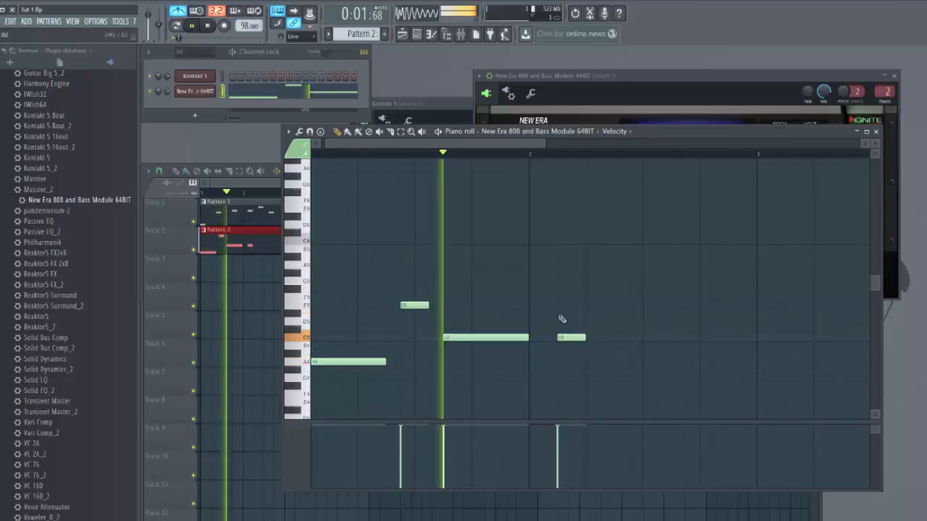
key("space")
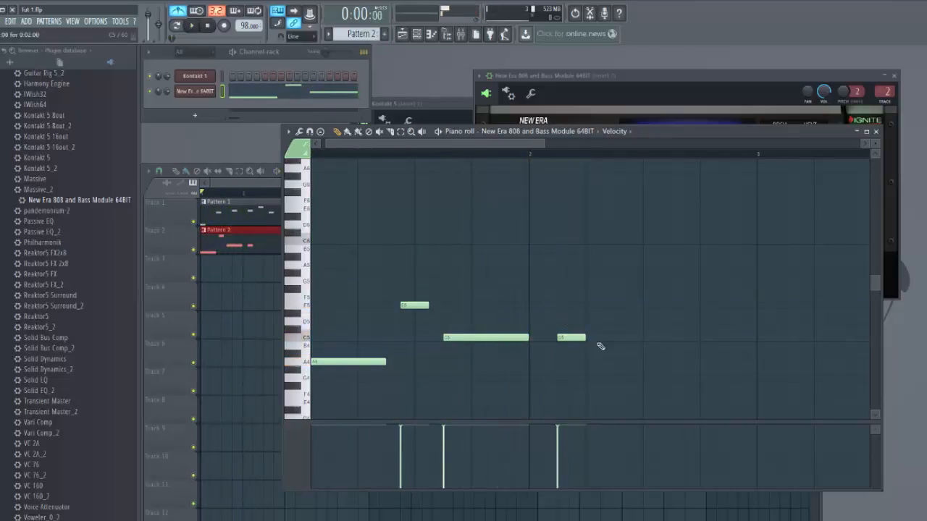
left_click(617, 347)
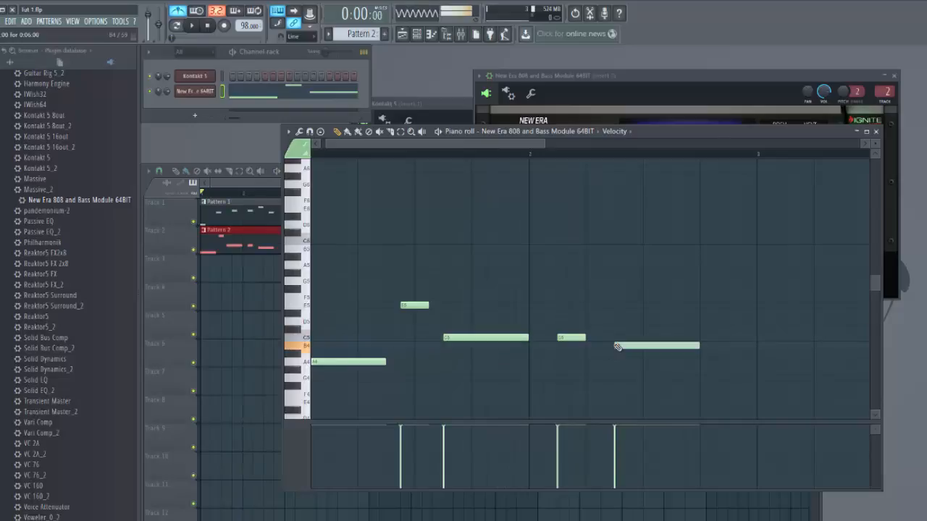
mouse_move(615, 336)
left_mouse_down()
mouse_move(617, 356)
mouse_move(615, 340)
left_mouse_up()
key("space")
left_click_drag(700, 345, 636, 343)
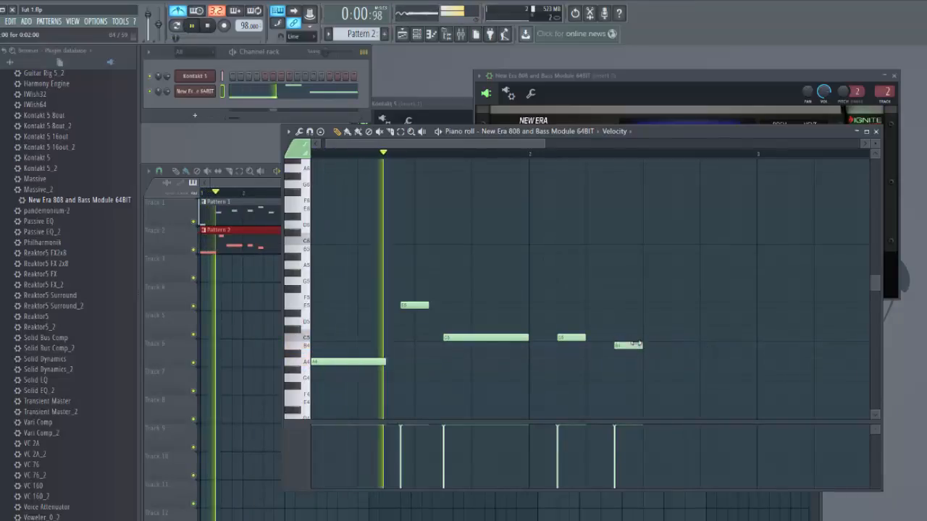
Fill the second half of bar 2 with three adjoining B4 notes, about 0.5, 0.75 and 0.75 beats long.
left_click(672, 346)
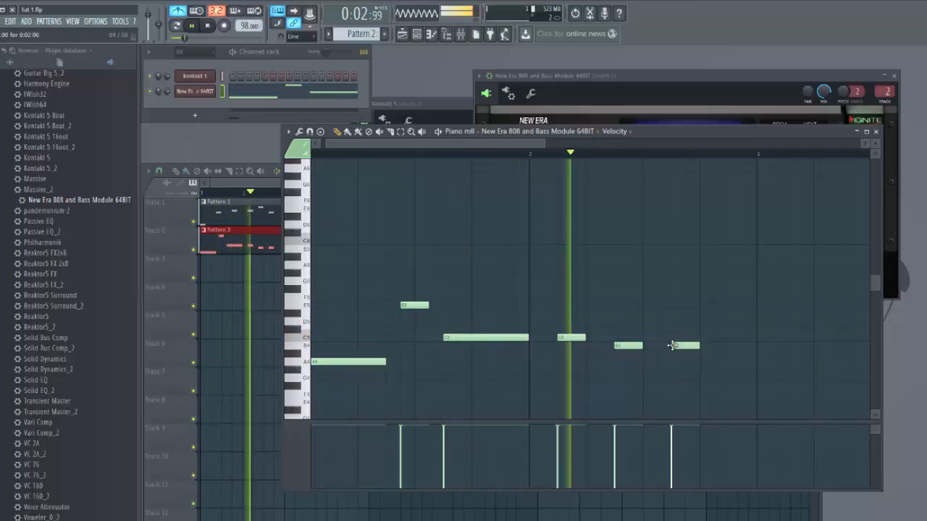
left_click_drag(672, 346, 696, 347)
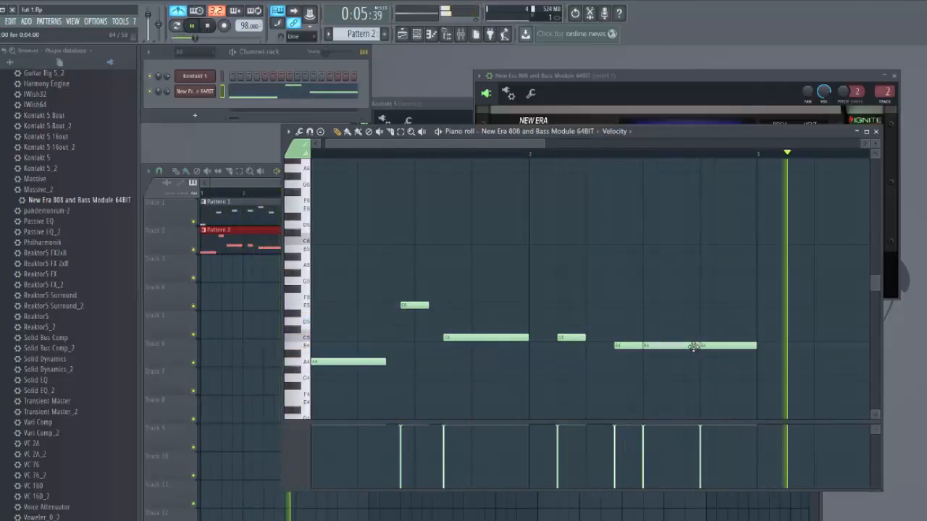
left_click_drag(693, 350, 671, 346)
left_click_drag(727, 345, 700, 346)
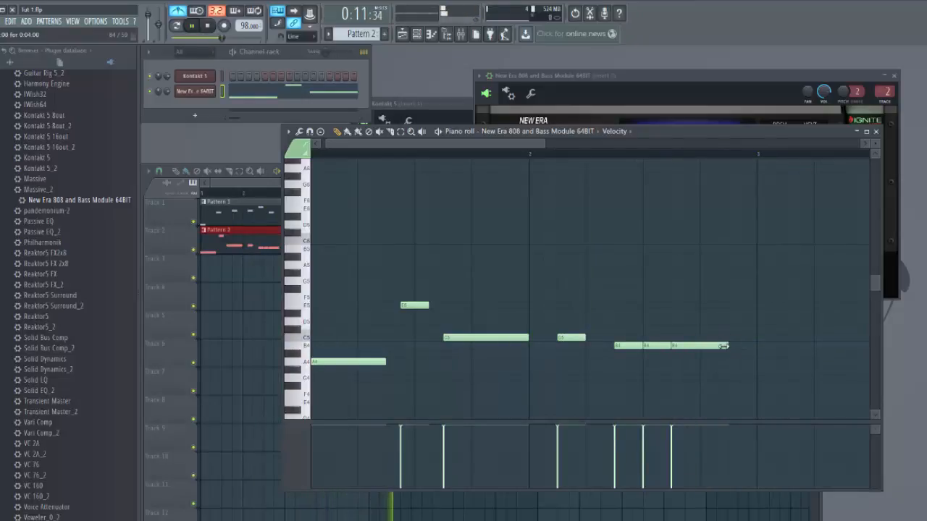
left_click(718, 346)
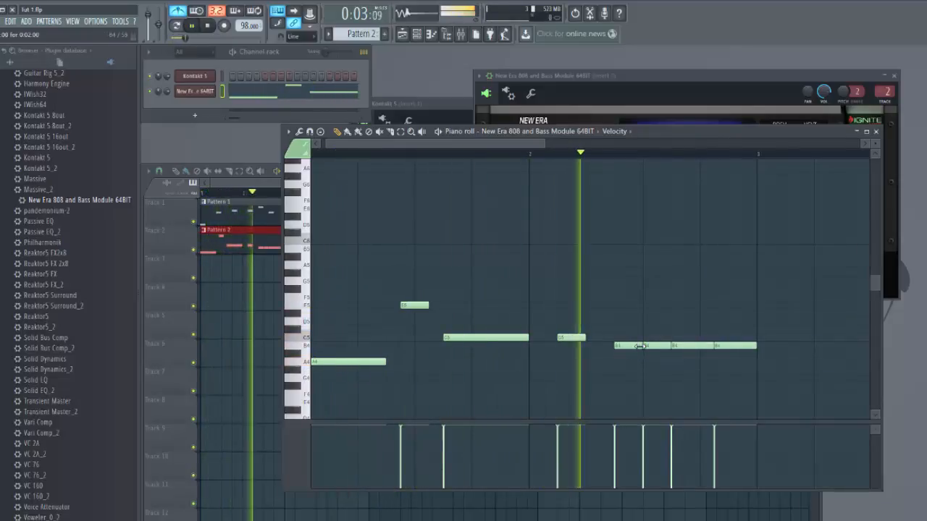
Raise the first B4 note in bar 2 to C5 and play back the bass line.
key("space")
left_click_drag(625, 340, 625, 335)
key("space")
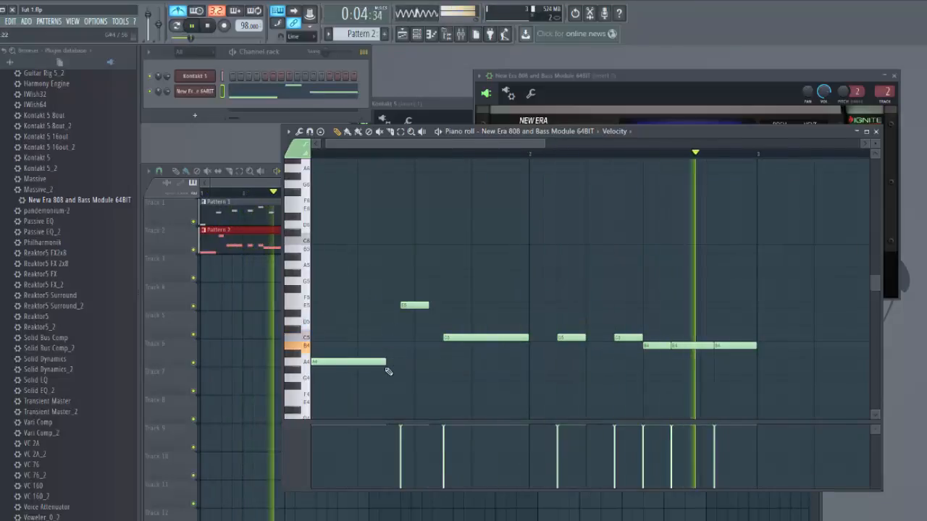
Repeat the Pattern 2 clip on Track 2 at bars 3, 5 and 7 in the playlist, and close the piano roll.
left_click(273, 201)
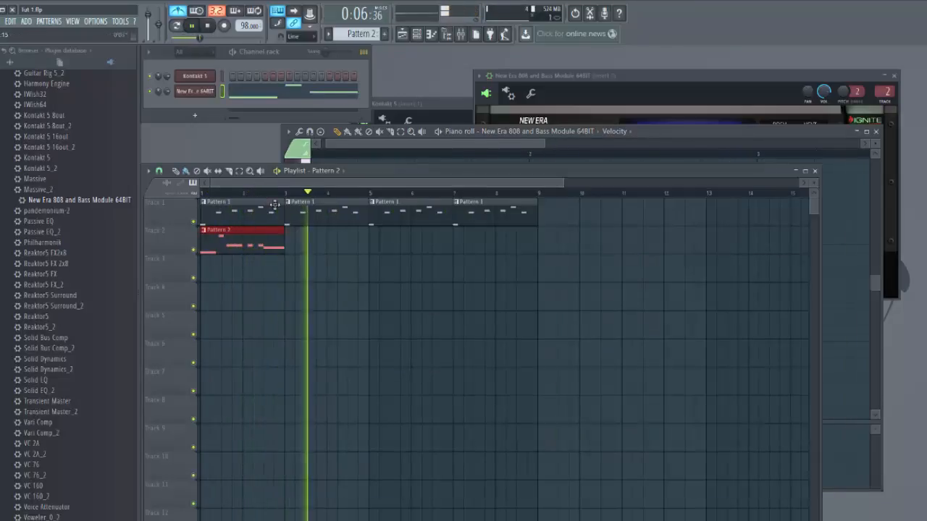
mouse_move(290, 244)
left_mouse_down()
mouse_move(409, 250)
mouse_move(458, 276)
left_mouse_up()
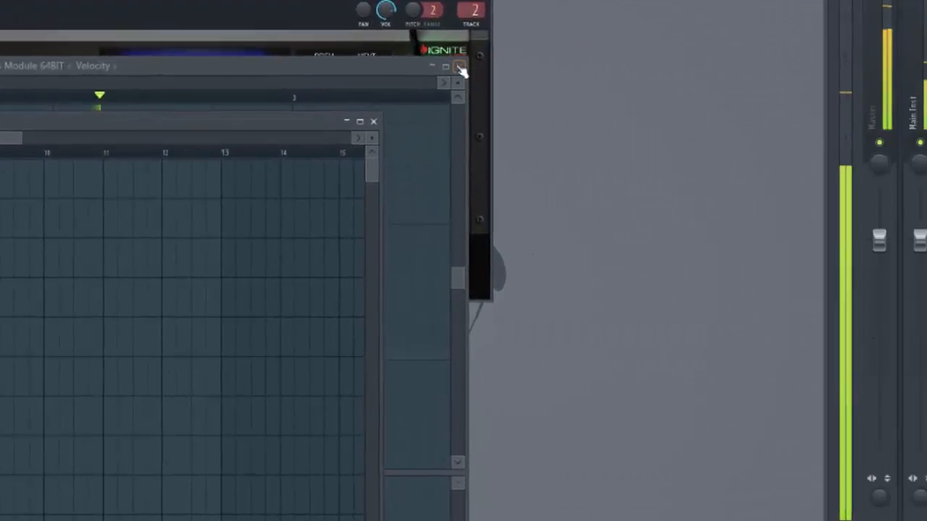
left_click(461, 70)
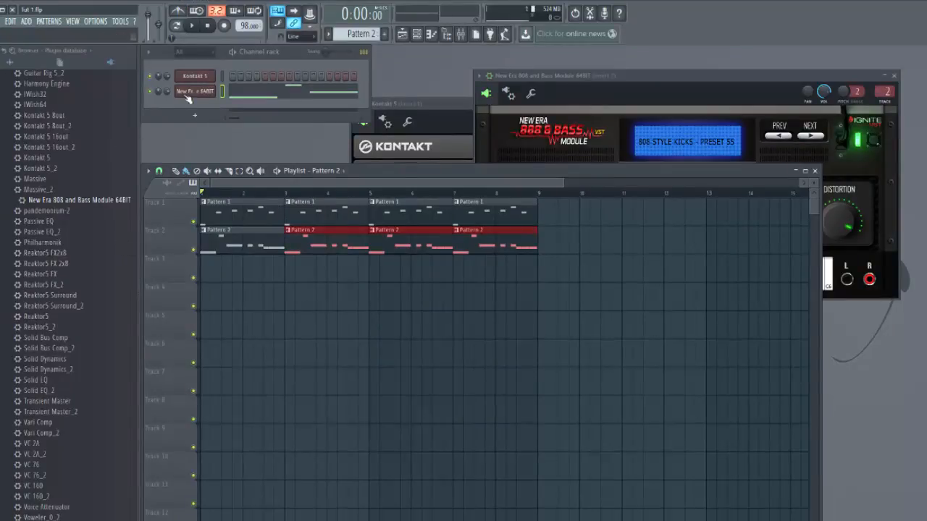
Collapse the installed Generators list in the plugin database browser.
left_click(105, 65)
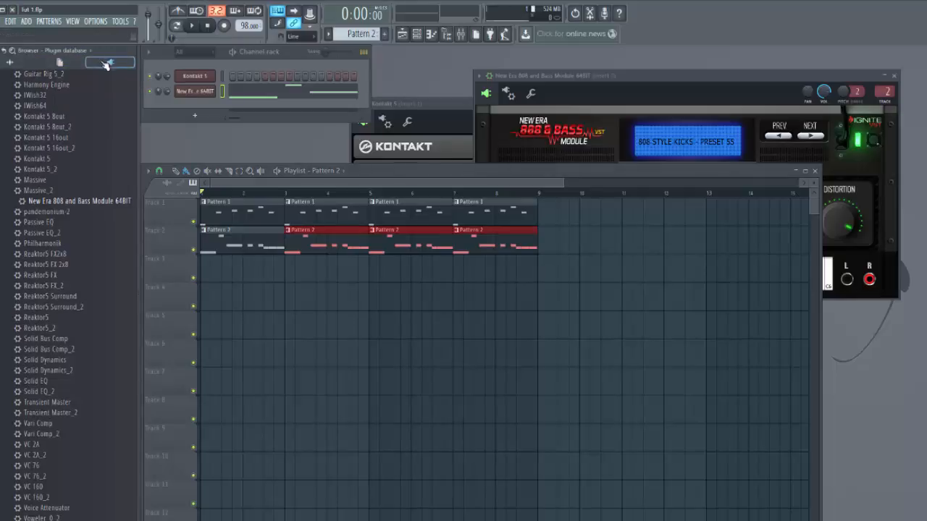
scroll(21, 319, "up", 8)
scroll(69, 373, "up", 10)
left_click(33, 136)
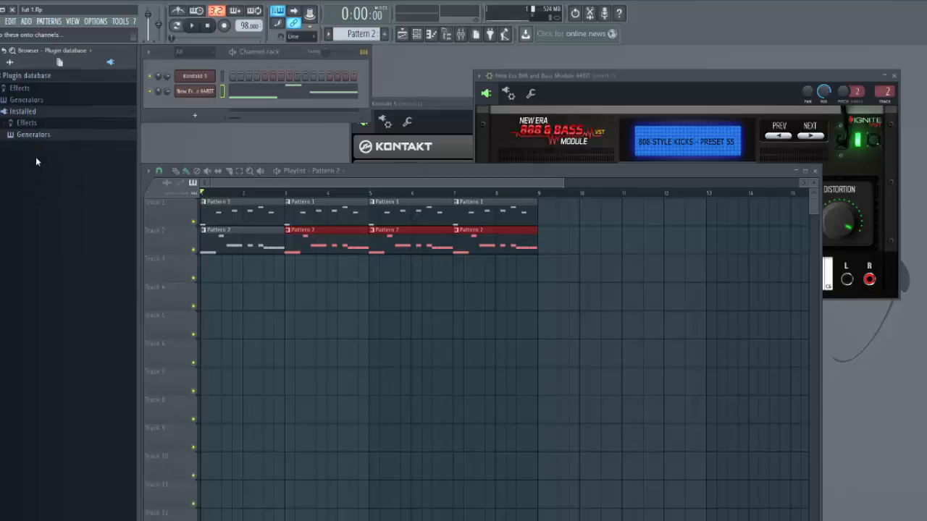
Add Battery 4 as a new instrument channel.
left_click(26, 21)
mouse_move(36, 41)
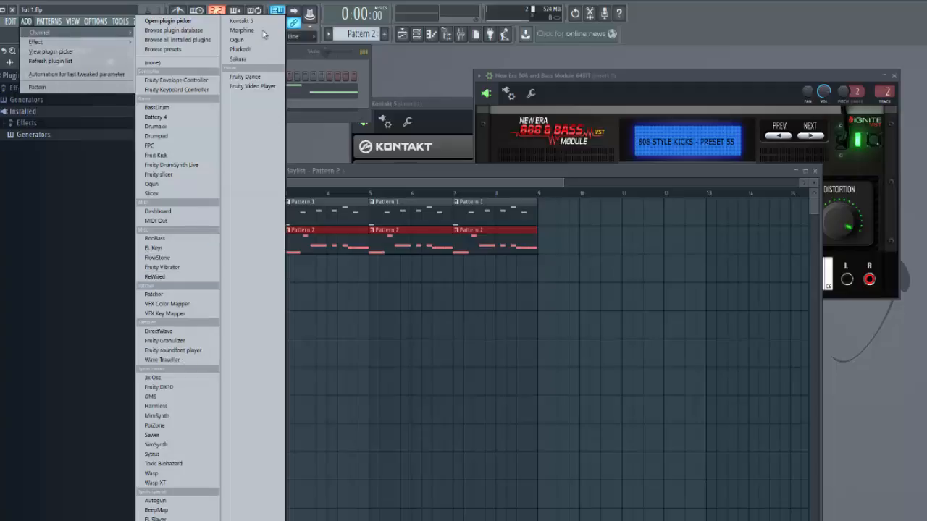
left_click(155, 117)
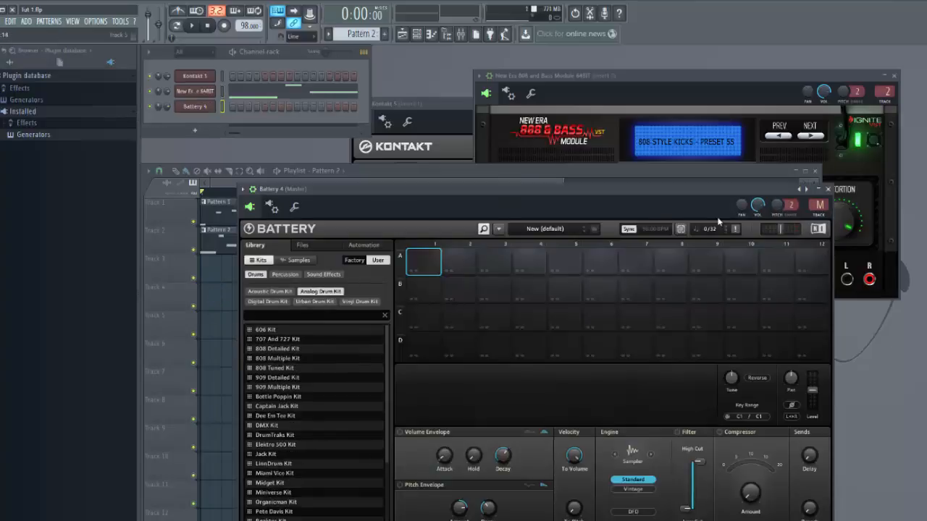
Route Battery 4 to mixer track 10 and move its window up so the whole interface shows.
left_click_drag(818, 206, 818, 198)
left_click_drag(821, 206, 821, 195)
left_click_drag(734, 190, 704, 114)
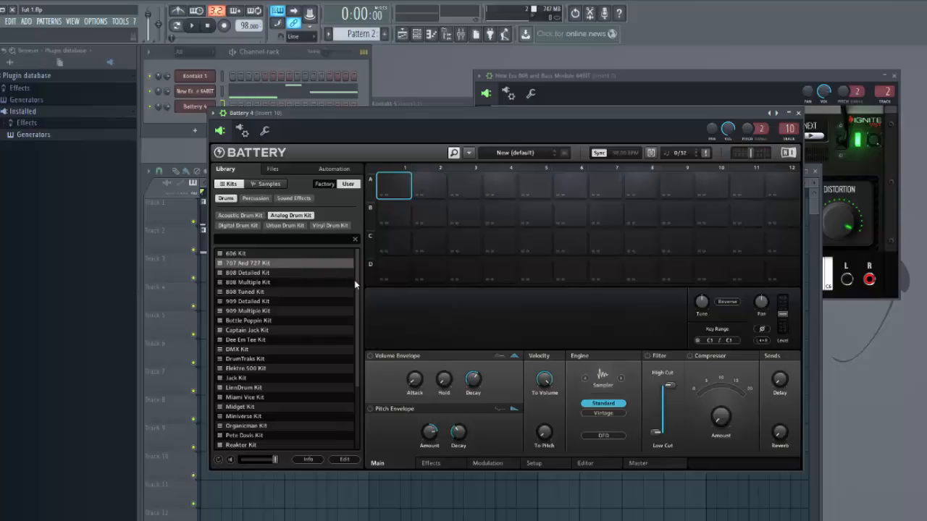
Load the In Da House Kit from the Digital Drum Kit category into Battery 4.
scroll(323, 272, "down", 3)
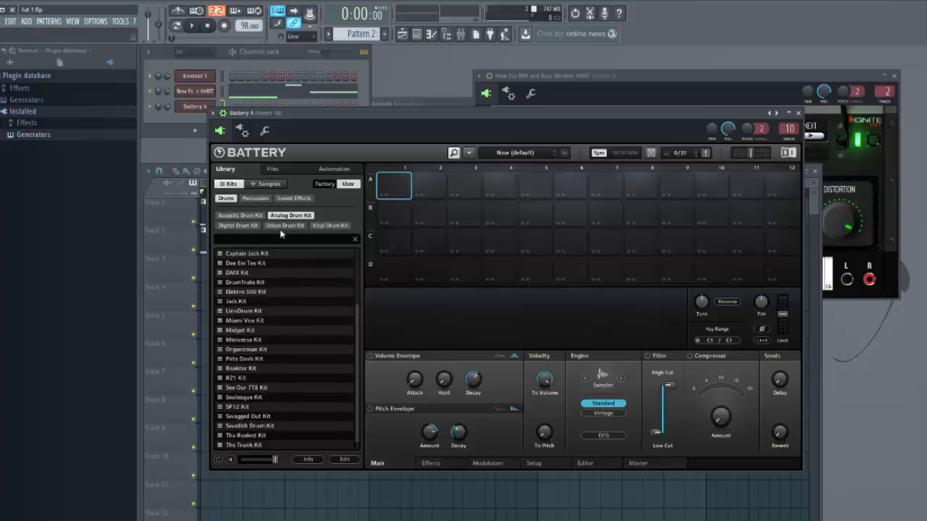
left_click(240, 225)
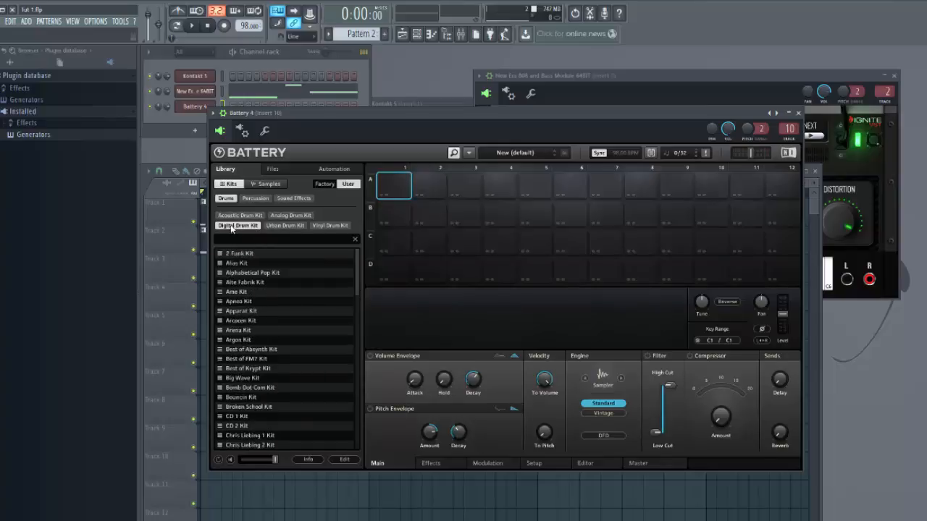
left_click_drag(357, 271, 363, 372)
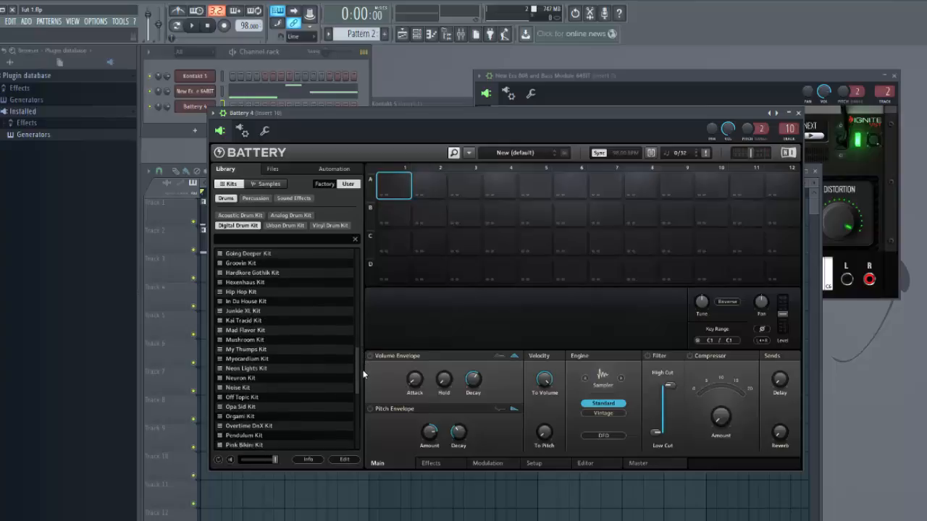
left_click(251, 302)
left_click(251, 303)
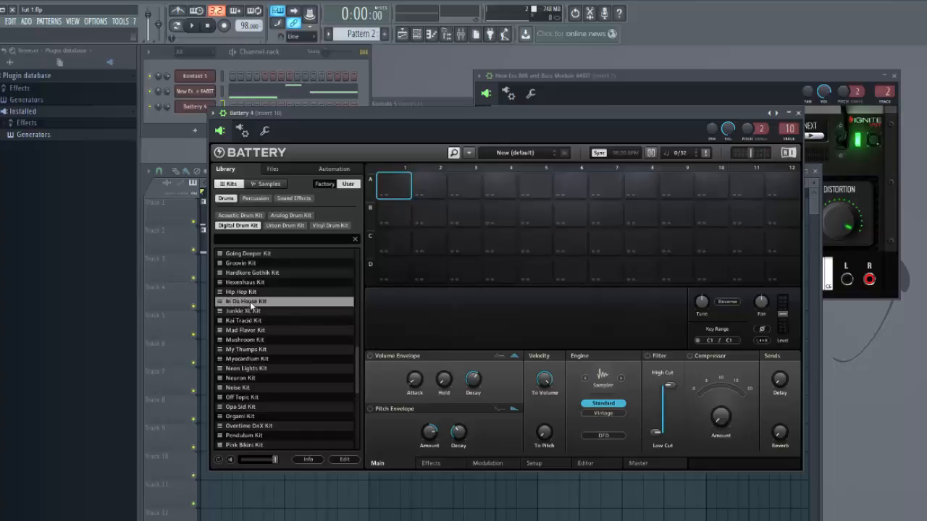
double_click(251, 303)
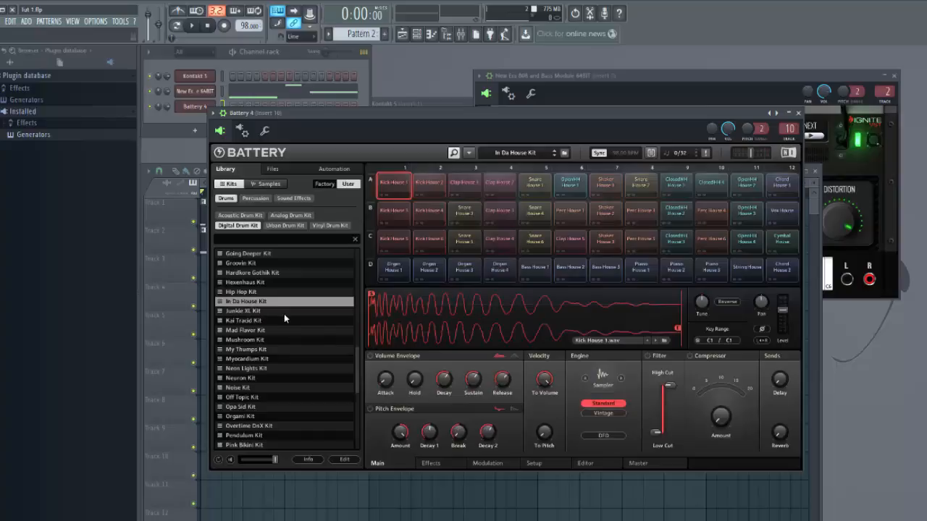
Audition kick, clap and snare cells of the loaded kit, and close the Battery 4 window.
left_click(402, 184)
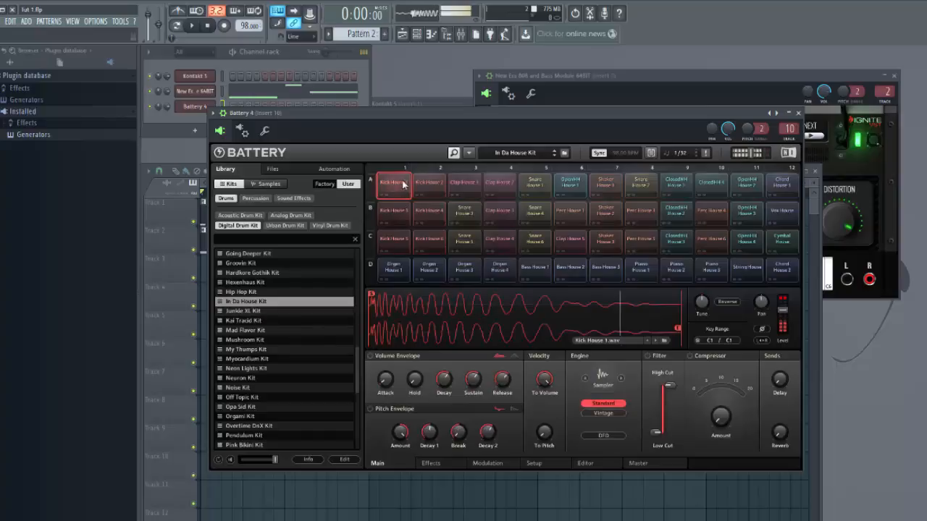
left_click(433, 185)
left_click(467, 185)
left_click(499, 185)
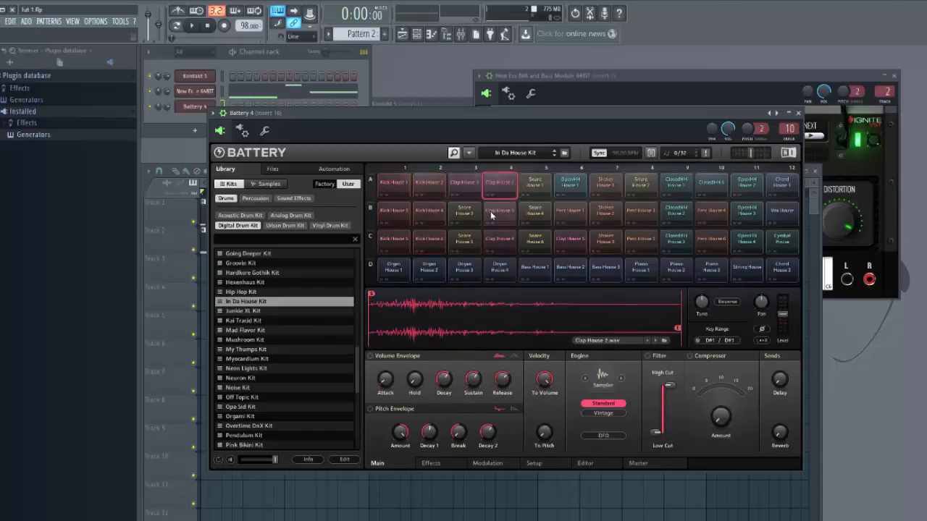
left_click(464, 211)
left_click(464, 242)
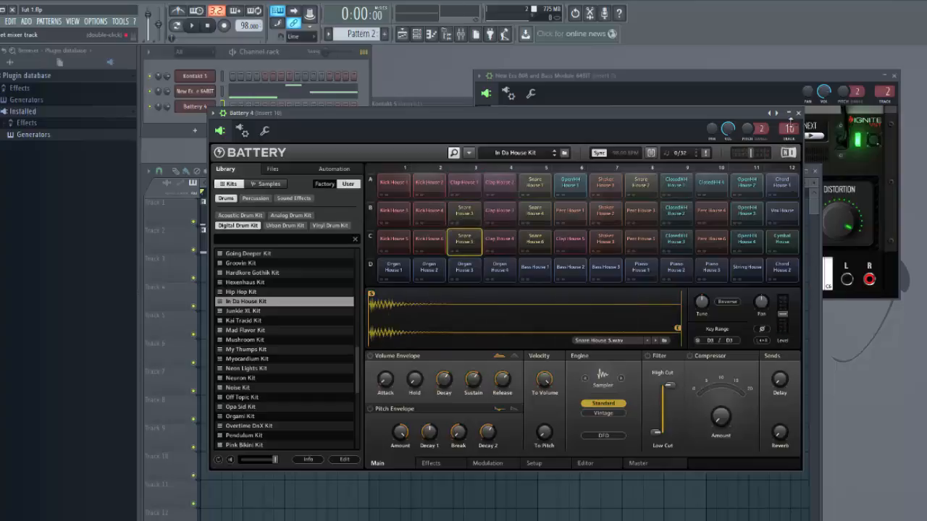
left_click(798, 113)
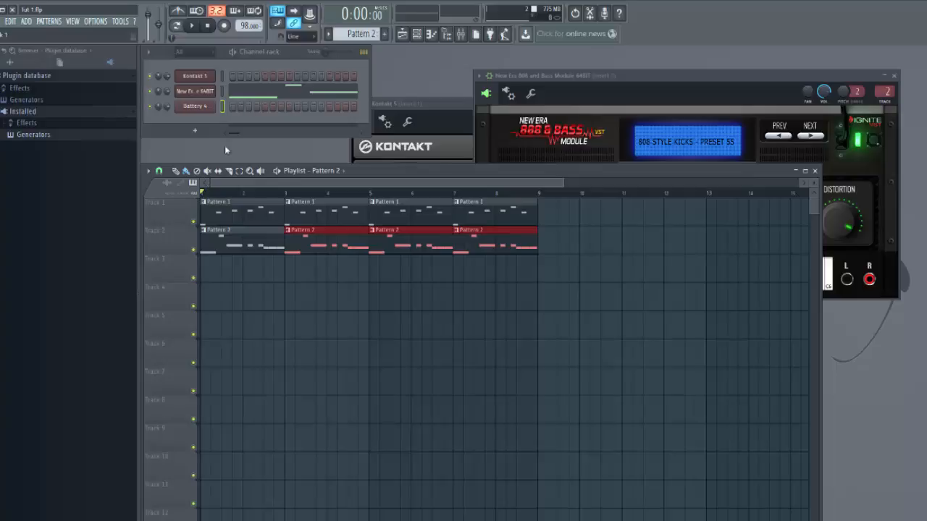
Switch to the empty Pattern 3, rename it Drums and give it a green colour.
left_click(376, 32)
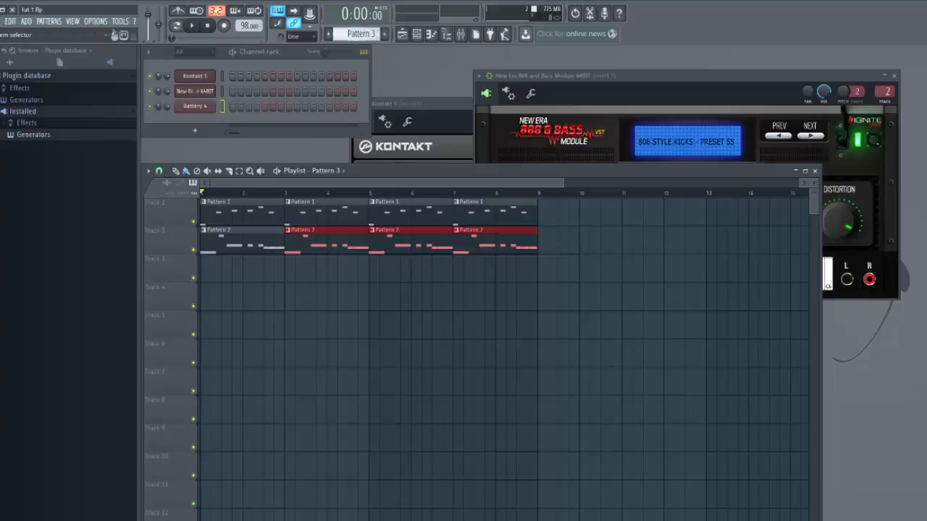
left_click(368, 31)
left_click(428, 75)
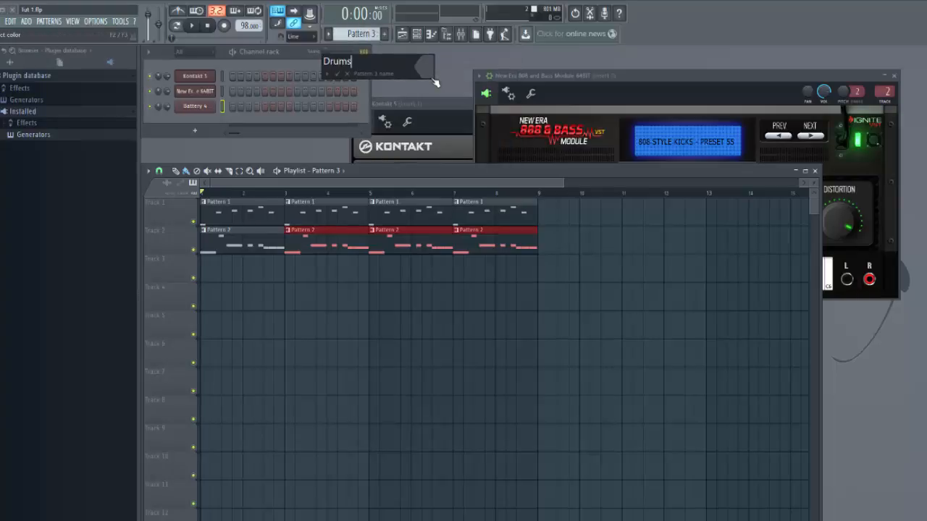
left_click(424, 66)
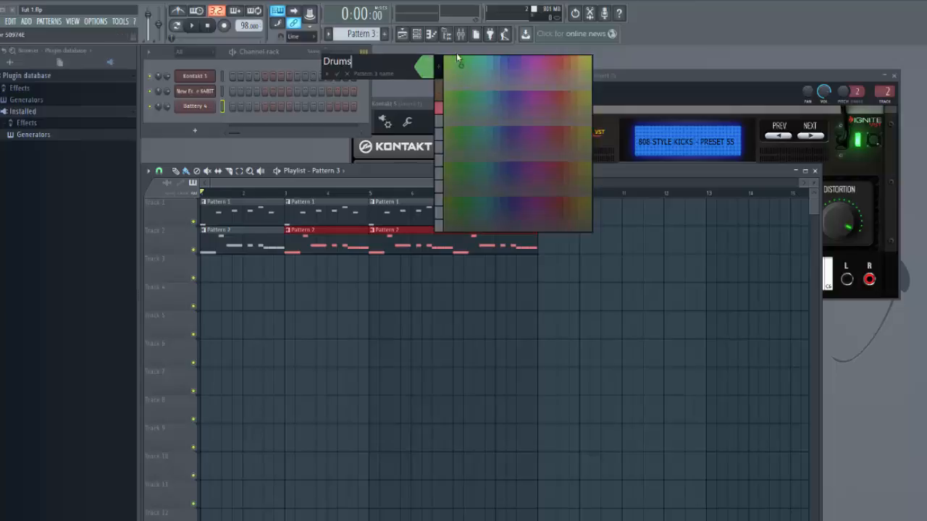
left_click(337, 76)
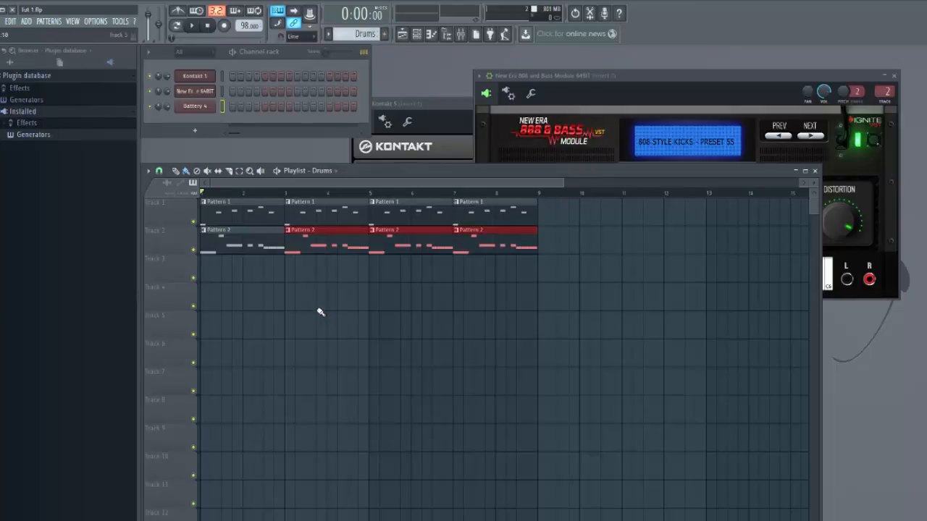
Place a Drums clip at bar 1 on Track 3 and open the Battery 4 piano roll.
left_click(204, 268)
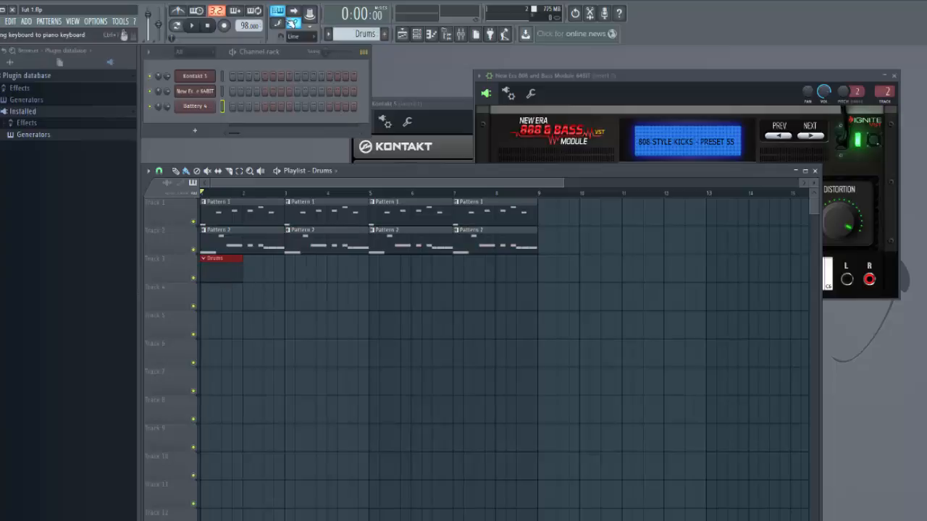
left_click(431, 34)
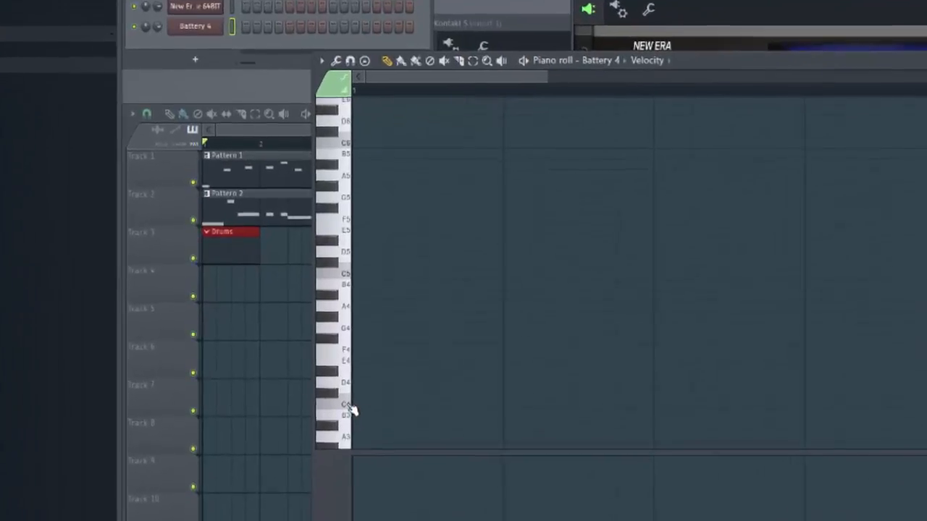
Audition piano roll keys to find the kick in the lower octaves, removing the D5 trial note.
left_click(301, 382)
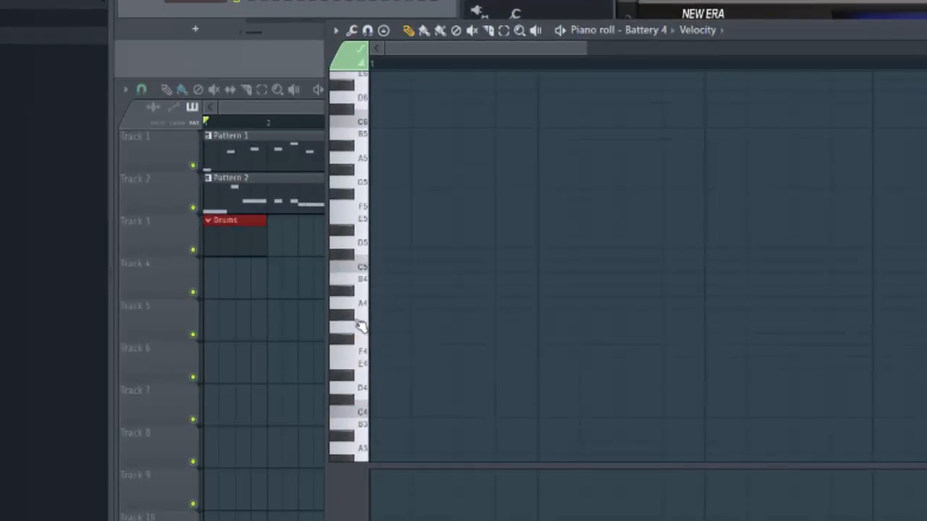
left_click(362, 265)
left_click(375, 244)
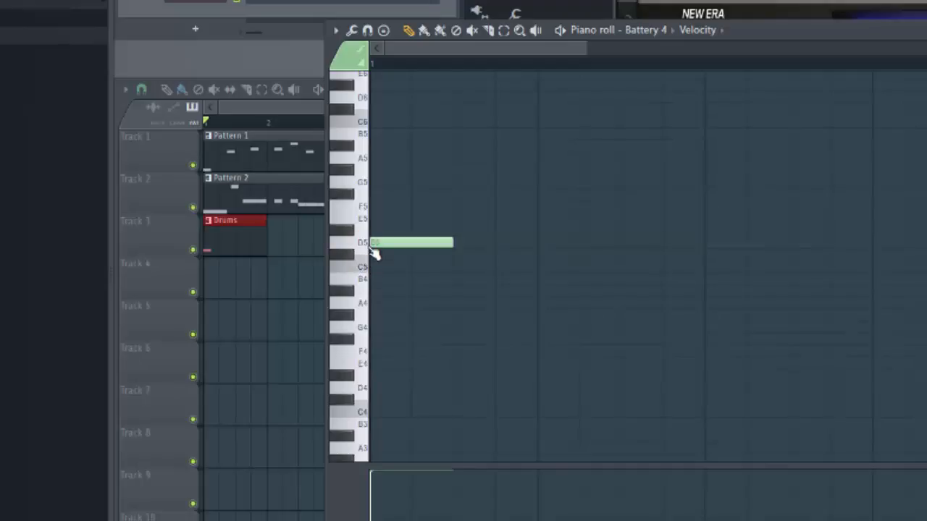
right_click(377, 244)
scroll(371, 431, "down", 3)
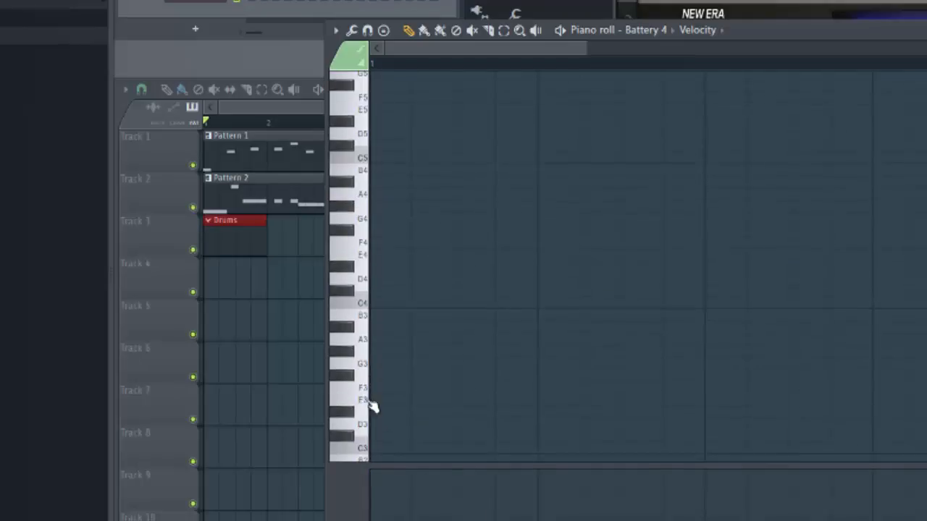
left_click(368, 443)
scroll(380, 434, "up", 3)
left_click(367, 454)
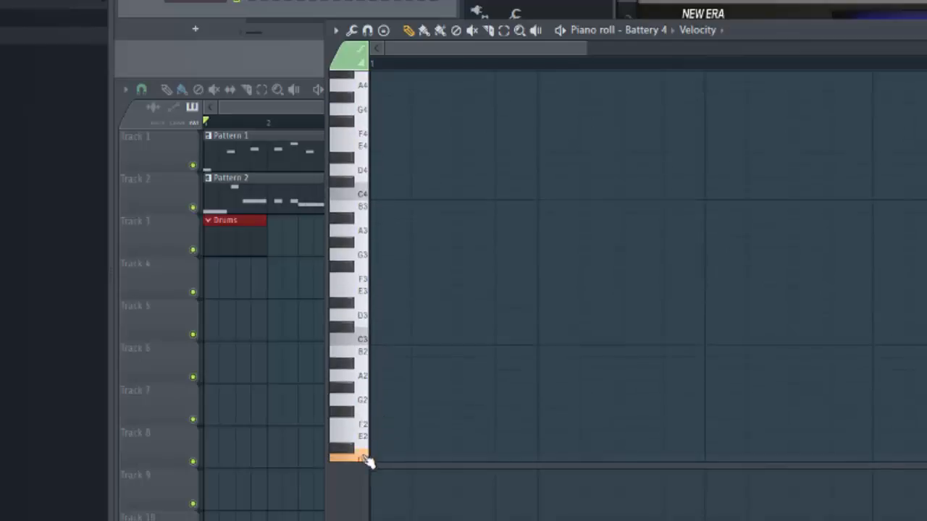
Draw one-step C3 kick notes at steps 1, 4 and 7 of bar 1, checking them with playback.
left_click(375, 342)
left_click_drag(449, 341, 418, 342)
key("space")
key("space")
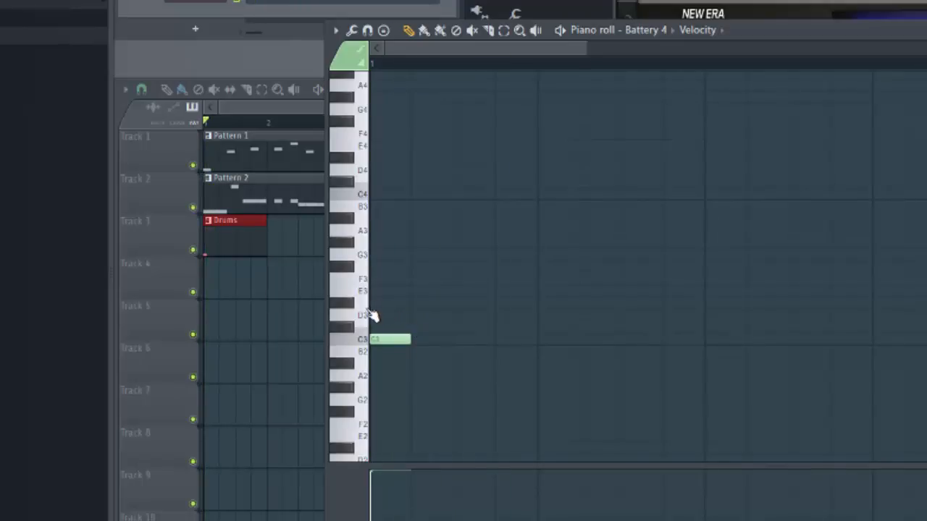
key("space")
left_click(499, 341)
key("space")
key("space")
left_click(625, 342)
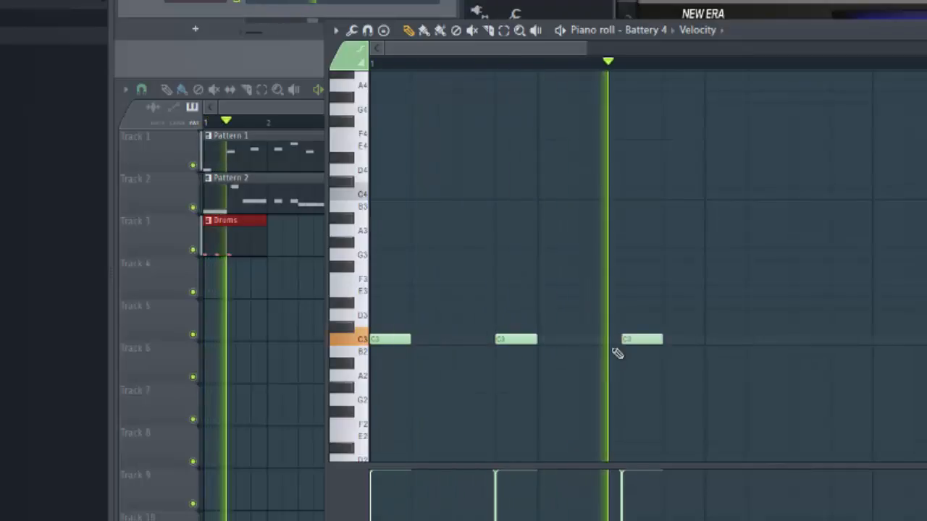
Add C3 kick notes at steps 11 and 15 of bar 1 and check them with playback.
key("space")
key("space")
left_click(791, 340)
key("space")
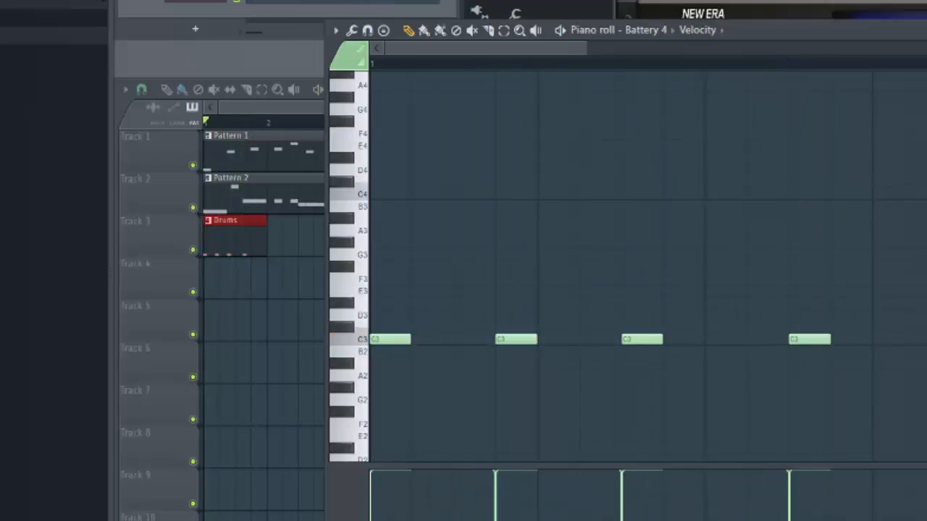
key("space")
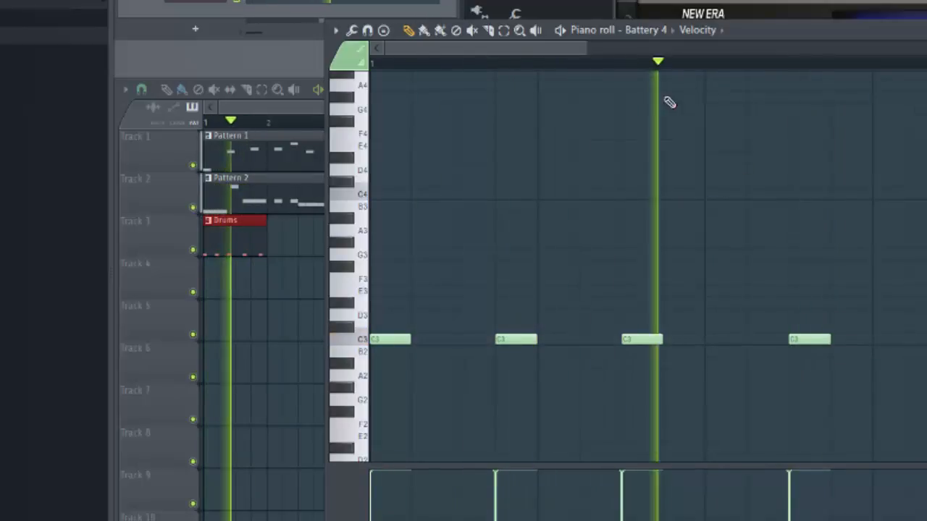
left_click_drag(584, 56, 689, 53)
key("space")
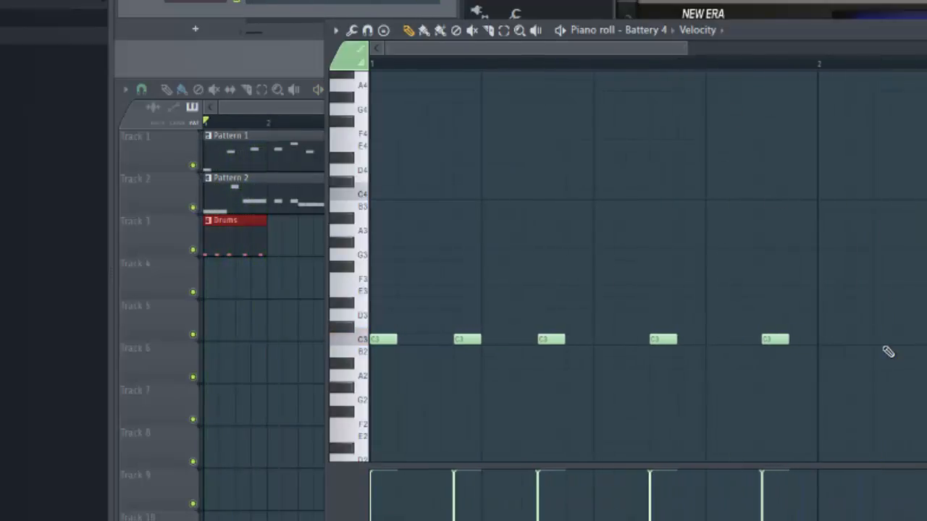
Add C3 kick notes at steps 3 and 1 of bar 2 while checking the rhythm with playback.
left_click(882, 345)
key("space")
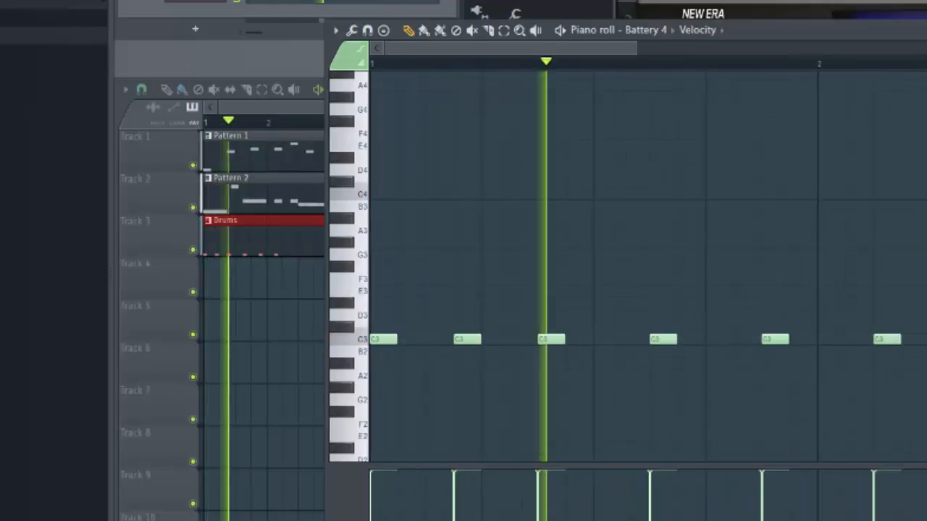
key("space")
left_click(832, 340)
key("space")
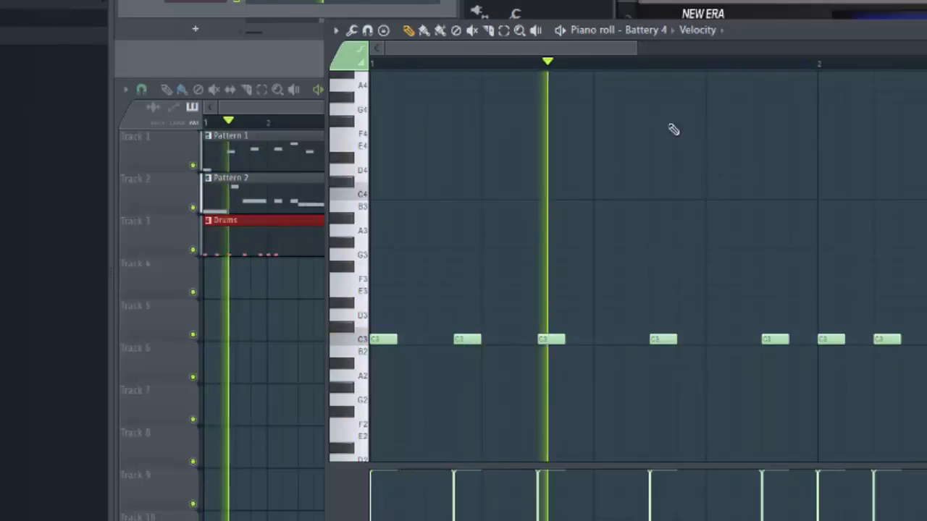
Delete the C3 kick at step 3 of bar 2, place one at step 6 instead and play it back.
key("space")
right_click(887, 340)
key("space")
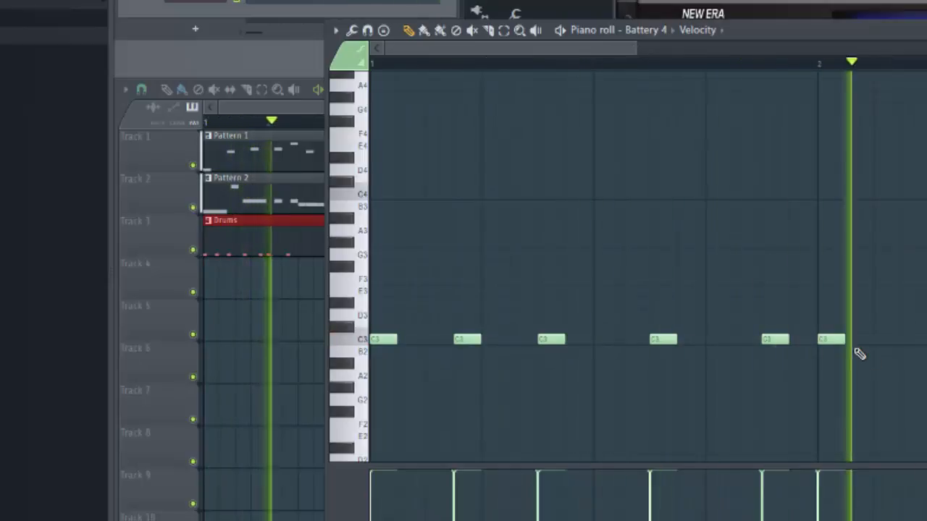
key("space")
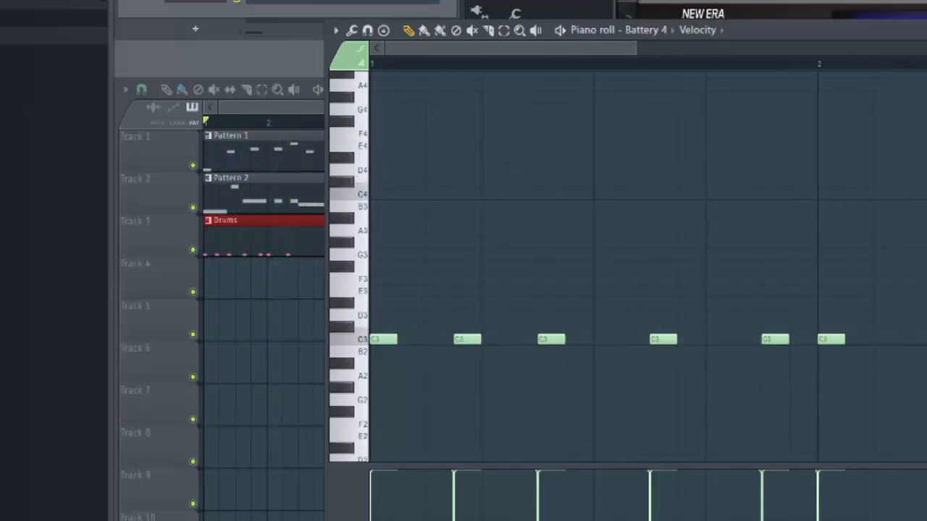
Add C3 kick notes at steps 11 and 14 of bar 2, checking the pattern with playback.
left_click_drag(583, 58, 687, 56)
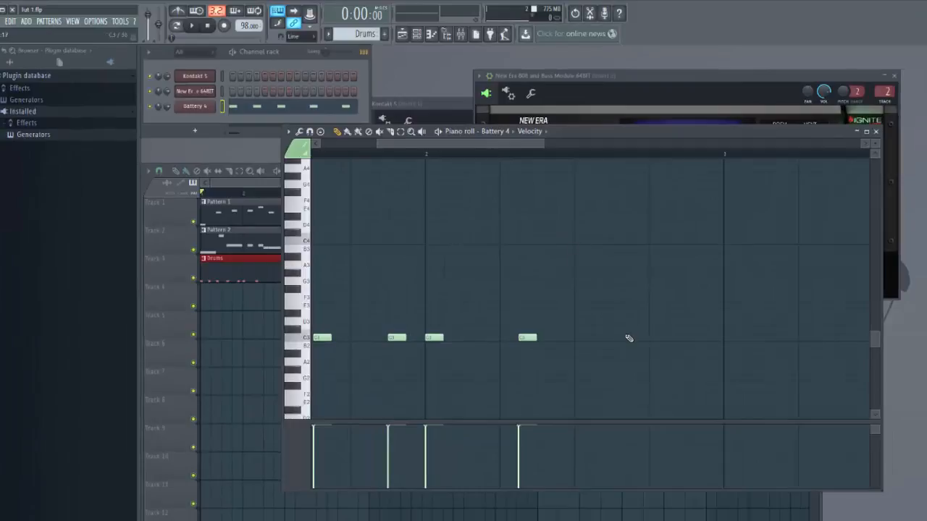
key("space")
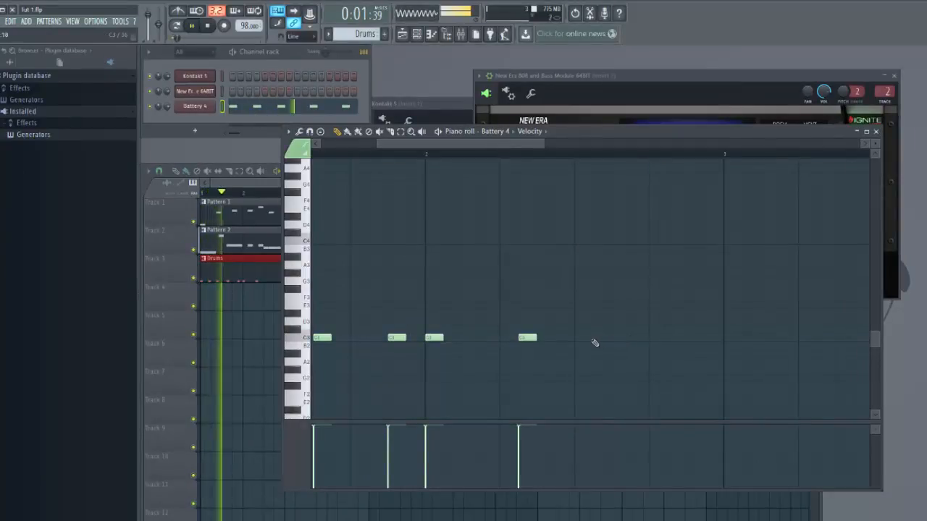
key("space")
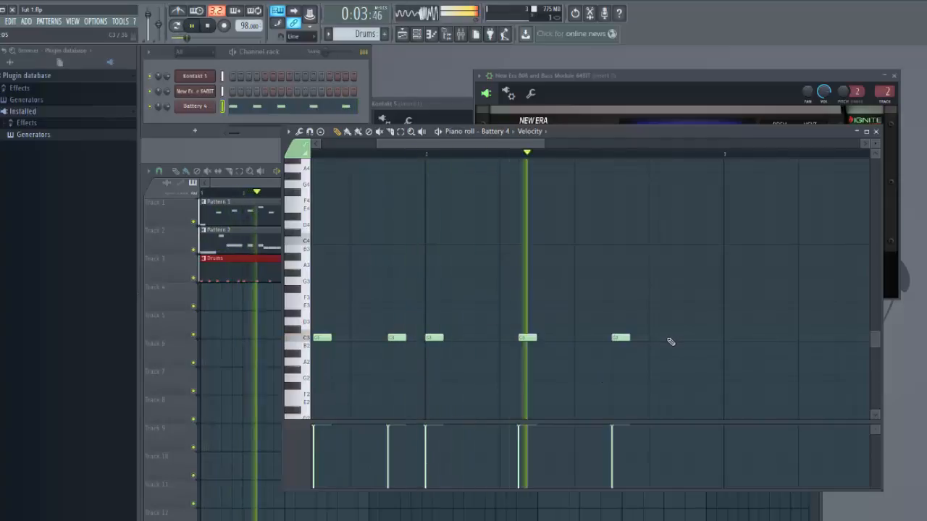
key("space")
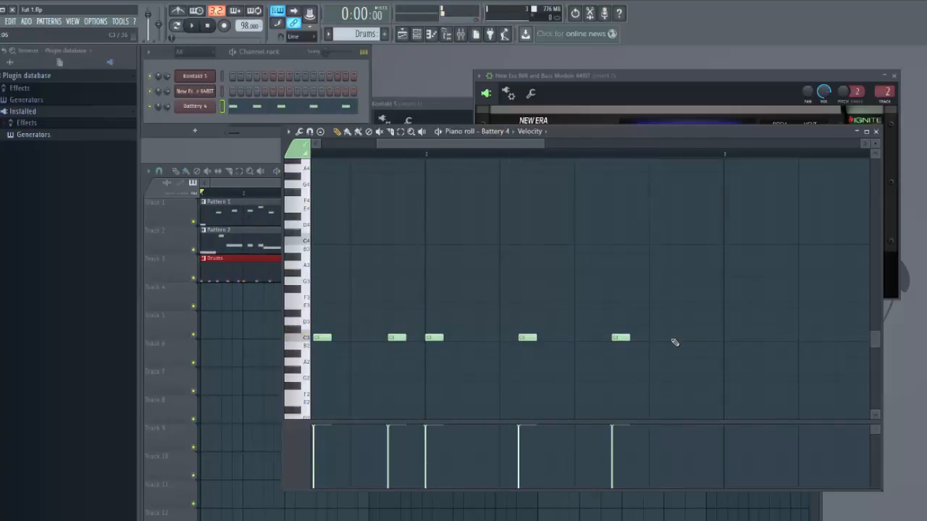
left_click(670, 339)
Try a drum note above the kick row, at D3 on beat 2 of bar 1.
left_click_drag(403, 142, 332, 142)
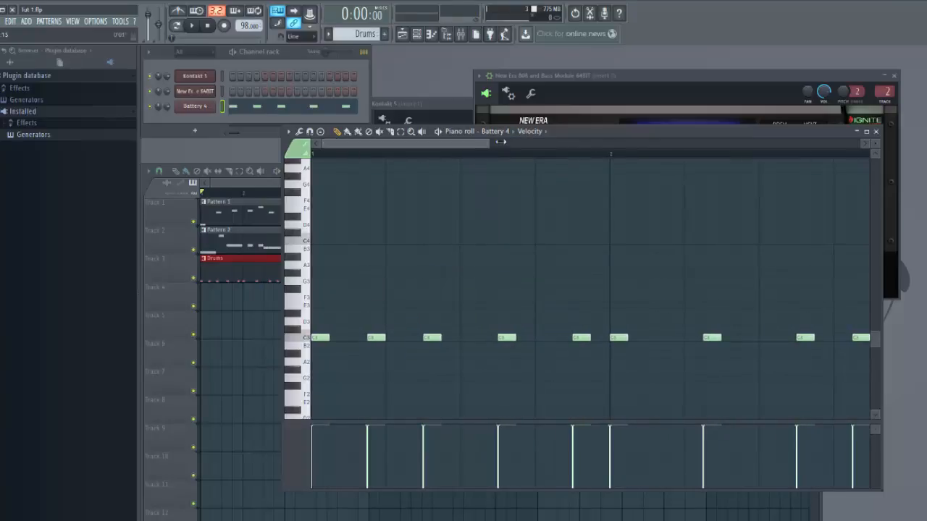
left_click_drag(500, 142, 561, 141)
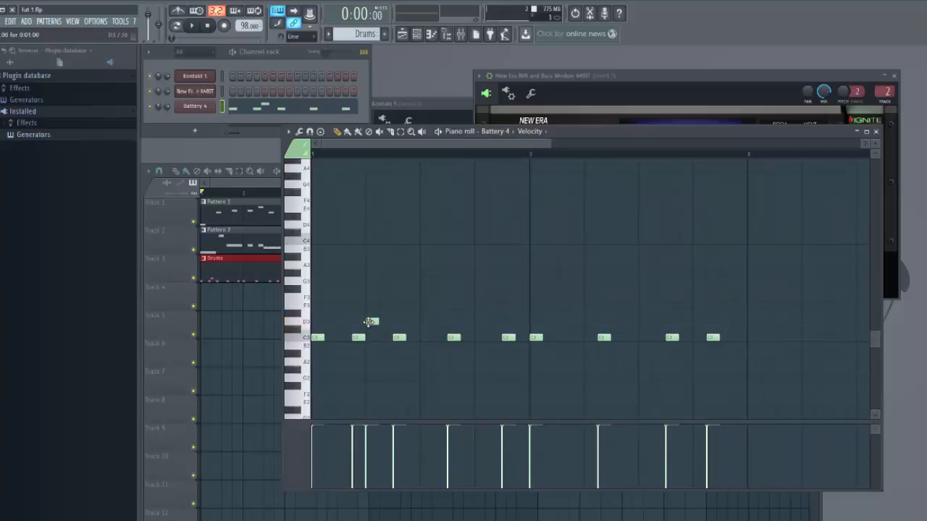
left_click(369, 306)
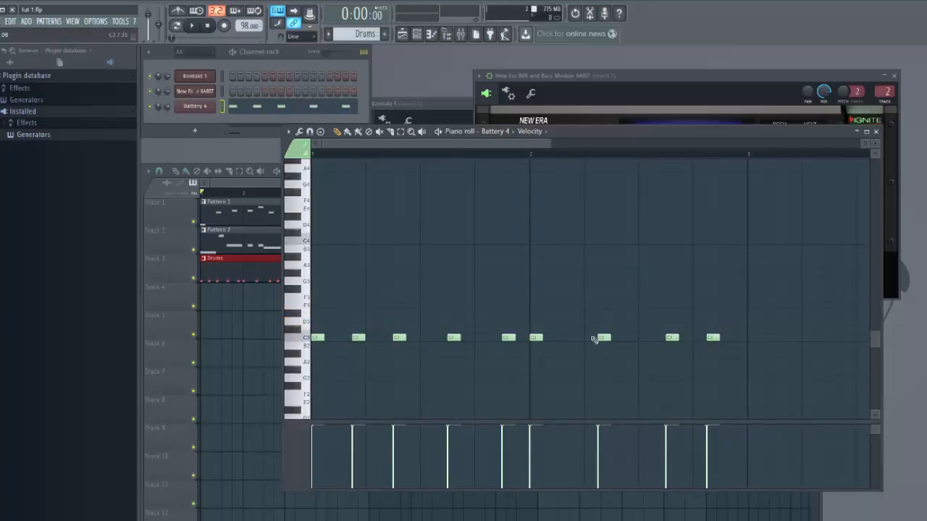
Add D3 drum notes on beats 2 and 4 of both bars, and repeat the Drums clip at bars 3, 5 and 7 on Track 3.
left_click(370, 305)
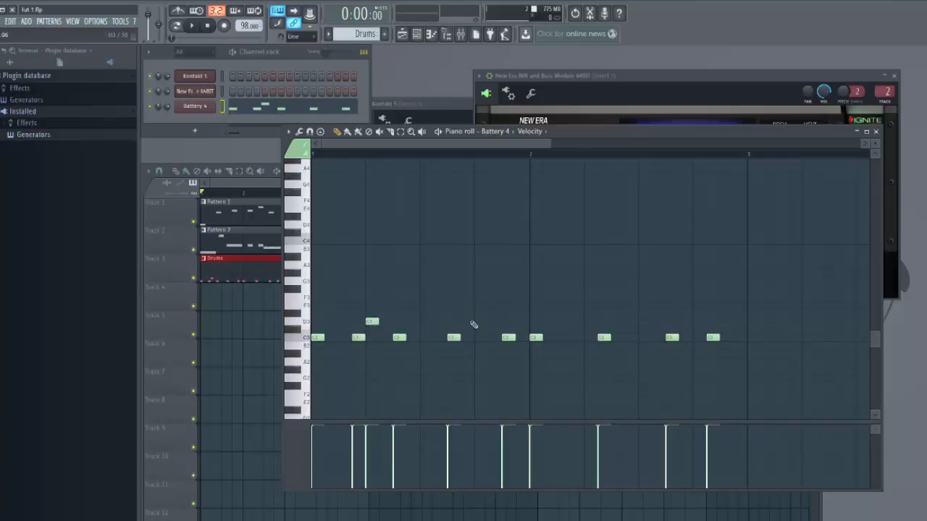
left_click(588, 322)
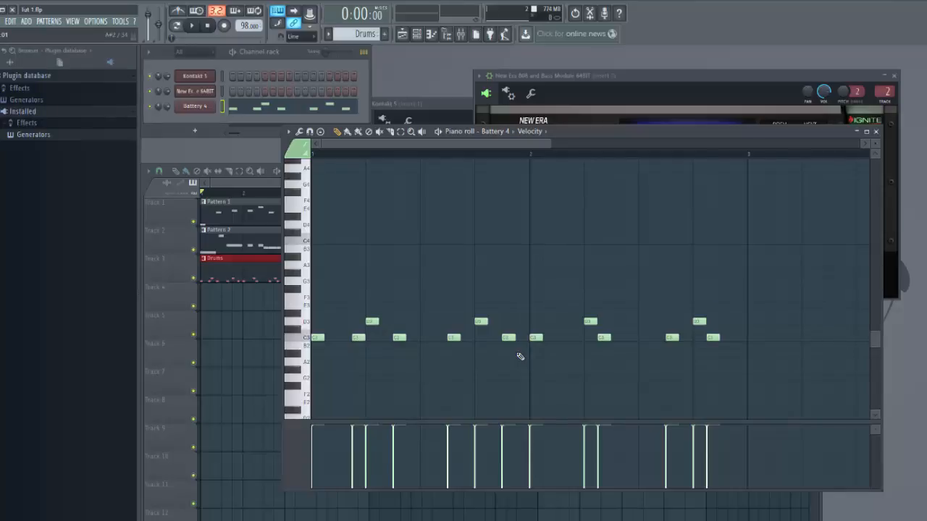
key("space")
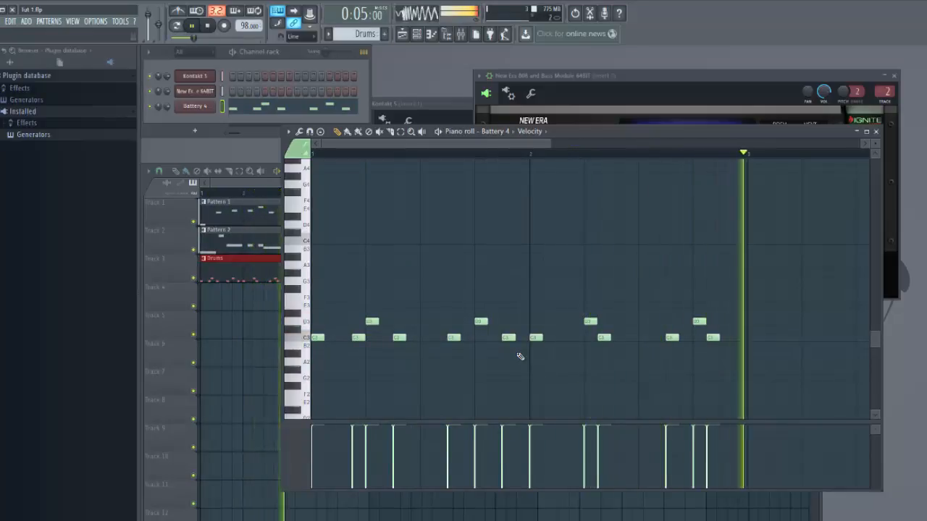
key("F5")
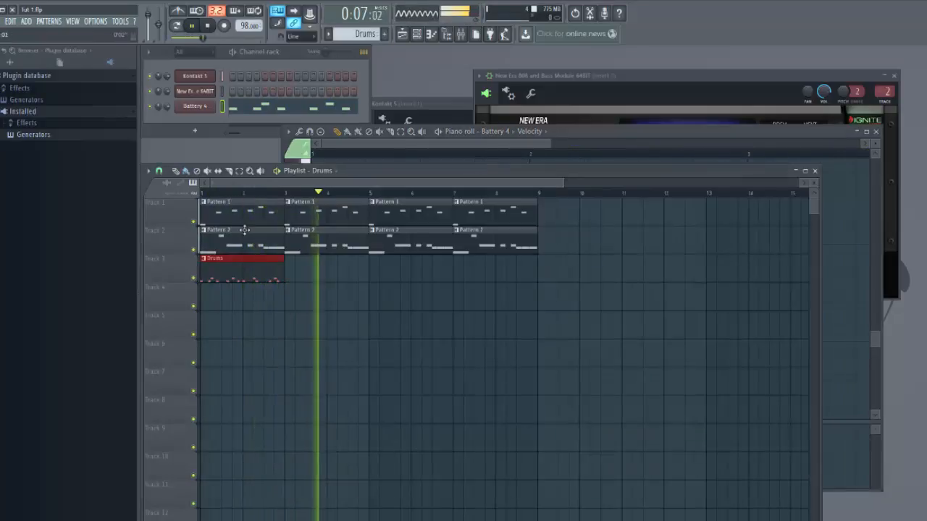
mouse_move(290, 267)
left_mouse_down()
mouse_move(357, 259)
mouse_move(472, 269)
left_mouse_up()
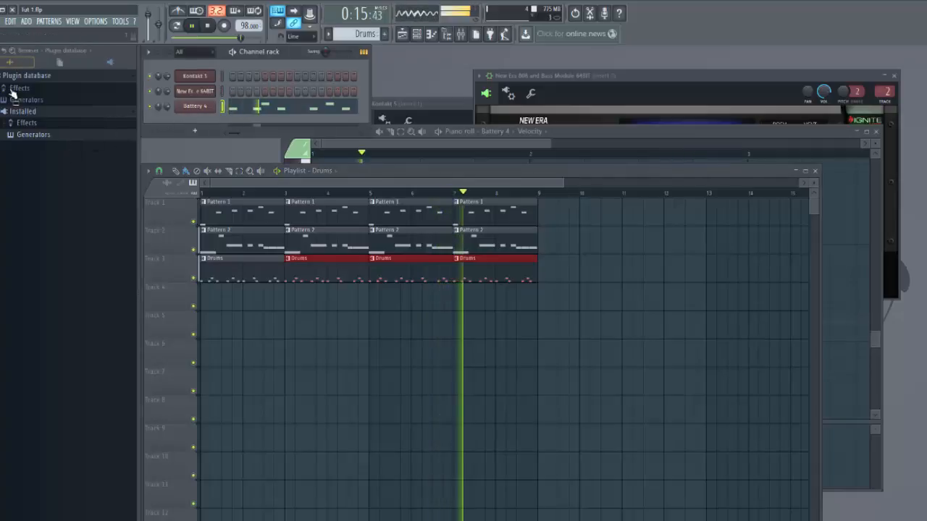
Check the Battery 4 kit, create the empty Pattern 4, place it at bar 1 of Track 4 and open its Battery 4 piano roll.
left_click(194, 105)
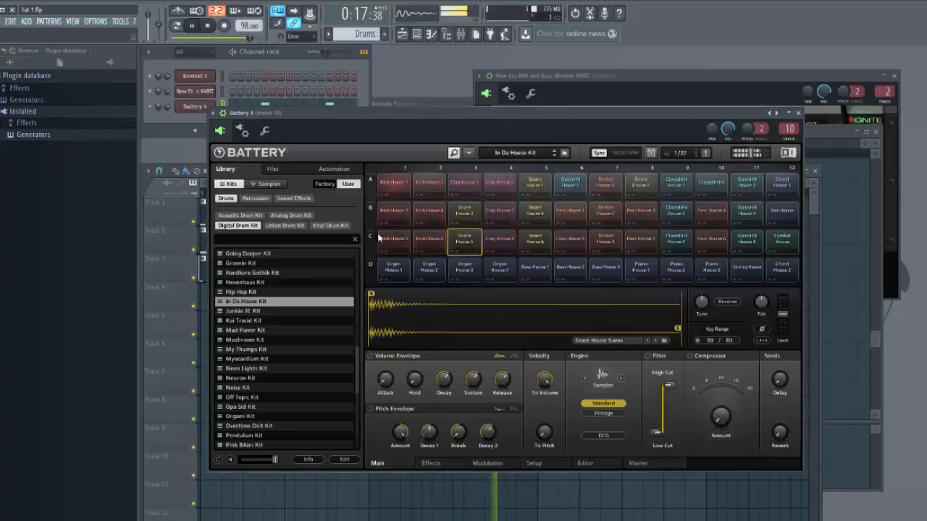
left_click(808, 185)
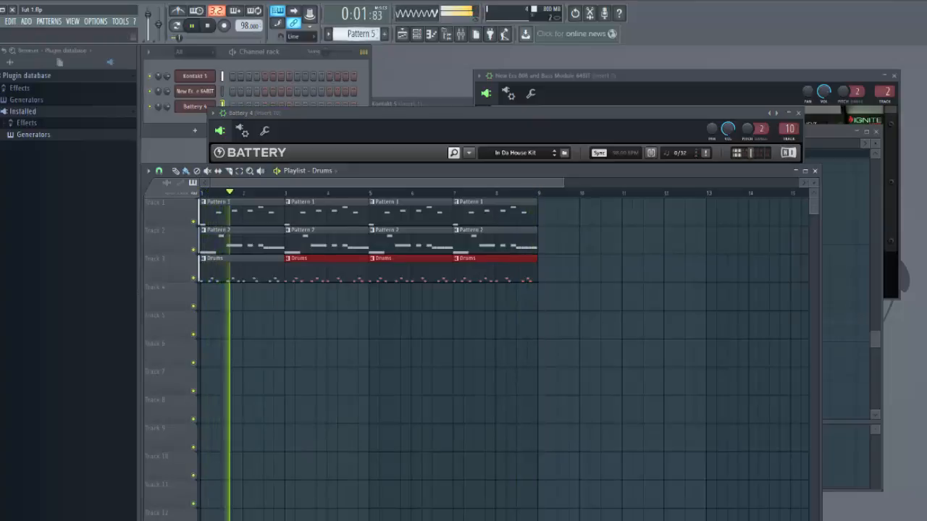
key("F4")
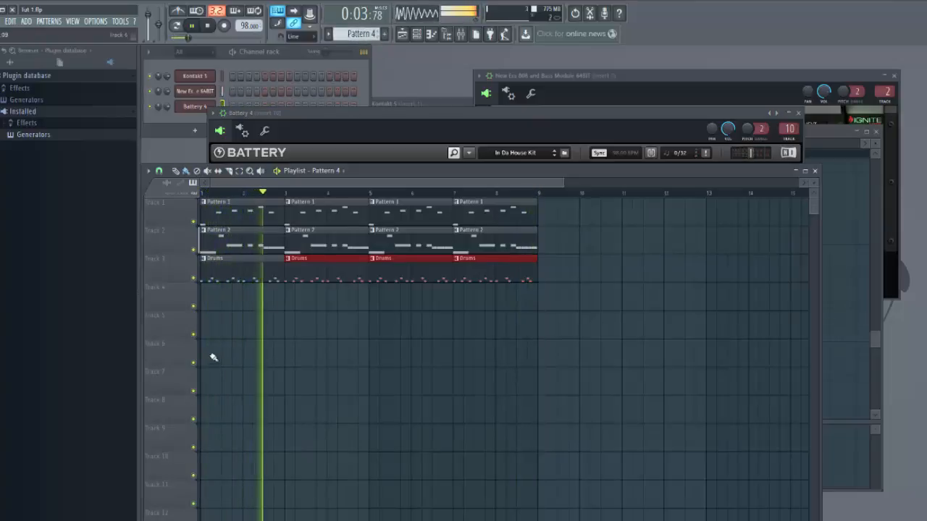
left_click(206, 298)
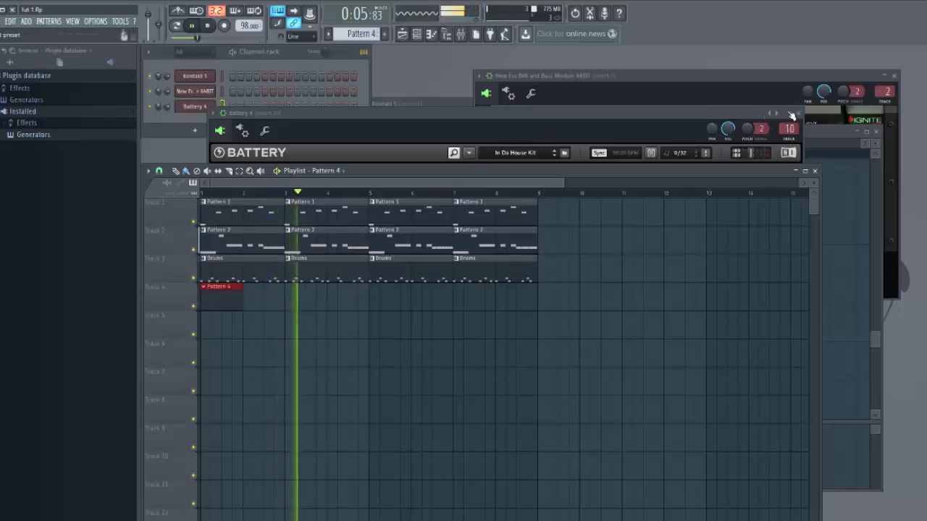
key("F7")
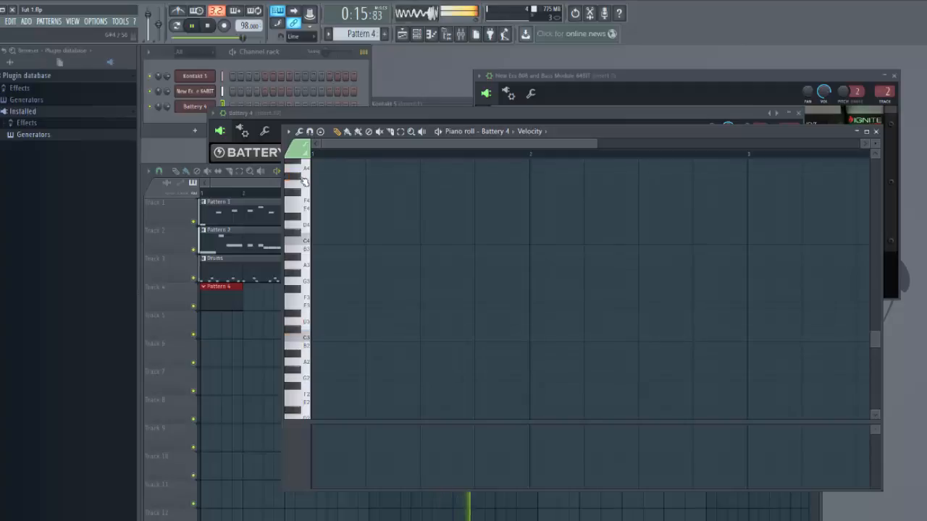
Enter G#4 notes on every second step of bar 1 and on the first step of bar 2 in Pattern 4.
scroll(330, 212, "up", 3)
left_click(319, 249)
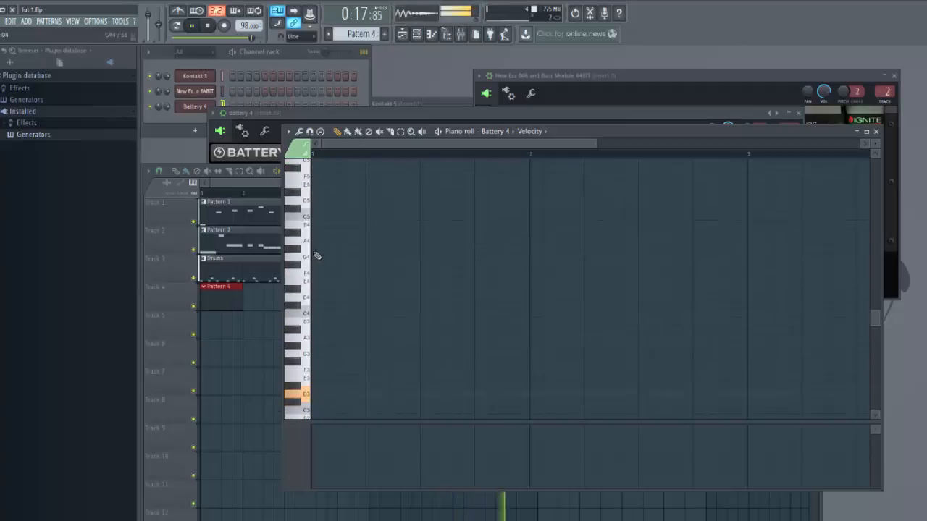
left_click(372, 249)
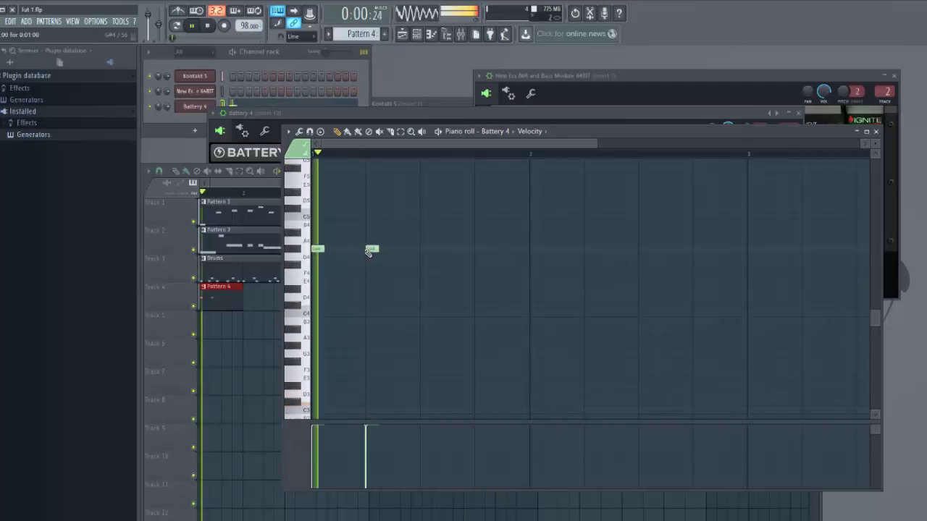
left_click(345, 250)
left_click(399, 249)
left_click(426, 249)
left_click(453, 249)
left_click(481, 249)
left_click(508, 249)
left_click(535, 249)
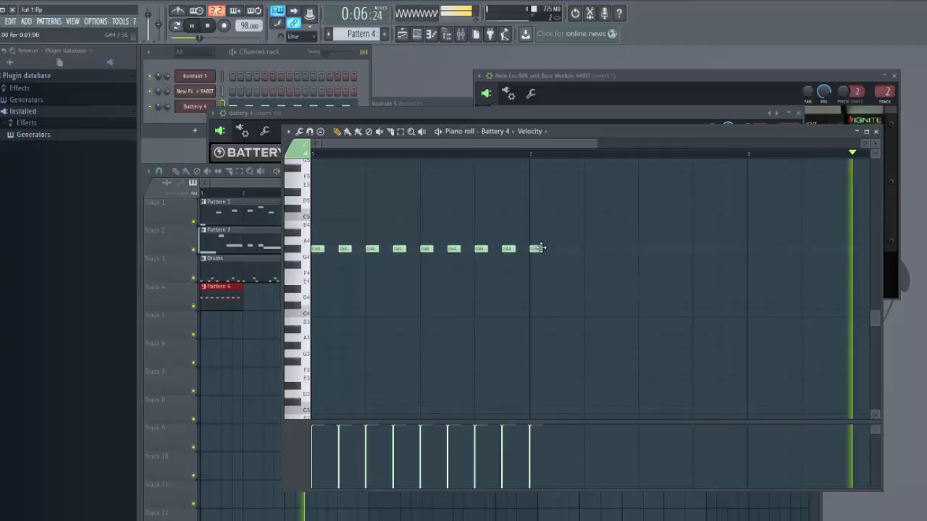
Continue the G#4 notes on every second step of bar 2, adding extra ones at steps 12 and 16.
left_click(562, 249)
left_click(591, 249)
left_click(617, 249)
left_click(645, 249)
left_click(672, 250)
left_click(699, 249)
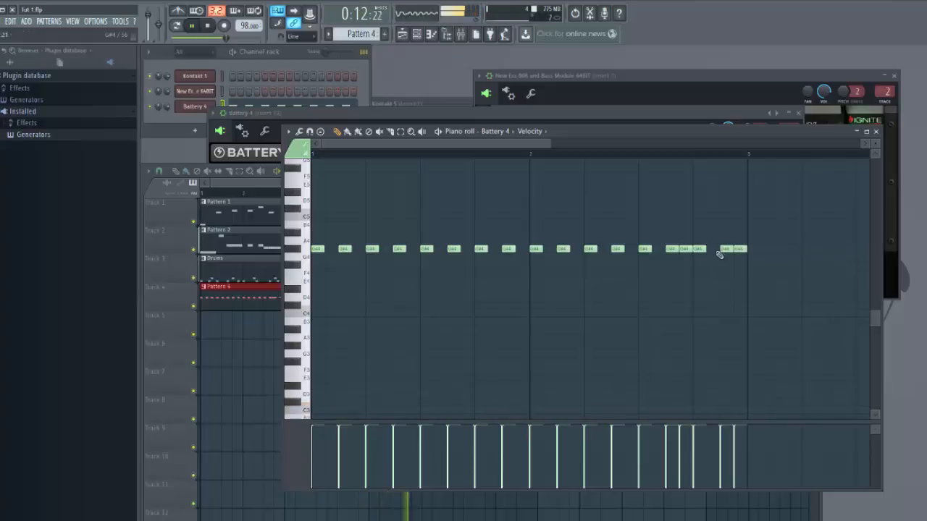
Repeat the Pattern 4 clip on Track 4 at bars 3, 5 and 7.
left_click(230, 189)
left_click(290, 299)
left_click(373, 299)
left_click(457, 297)
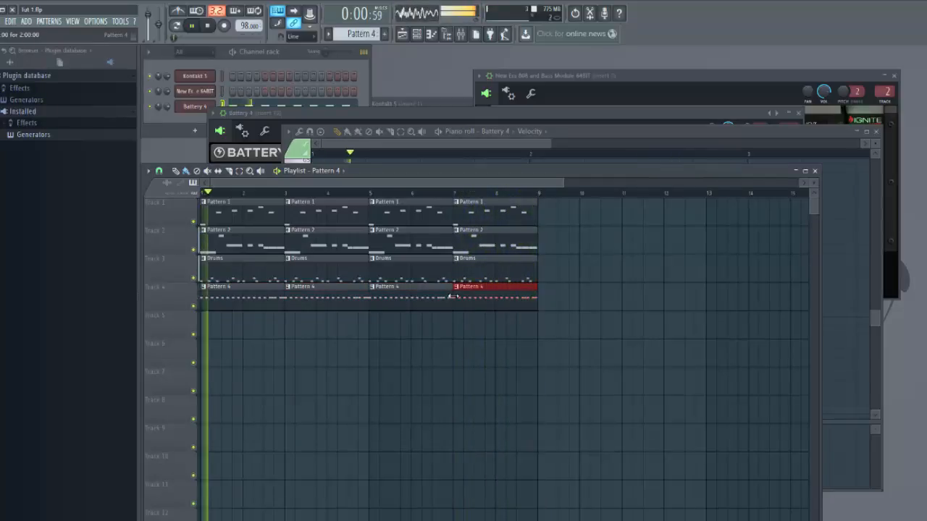
Make a fast G#4 roll at steps 11 and 12 of bar 2 by shortening the notes to half a step and inserting another between them.
left_click(420, 143)
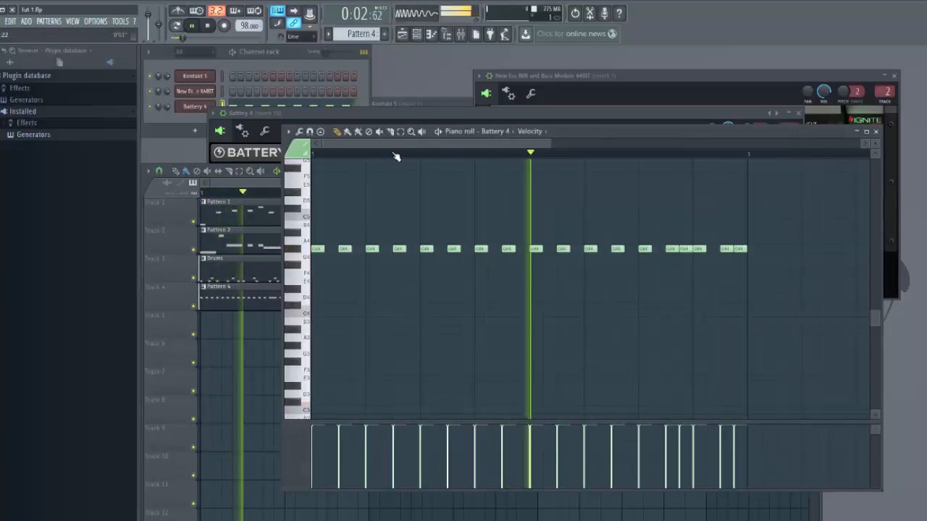
left_click_drag(323, 144, 432, 141)
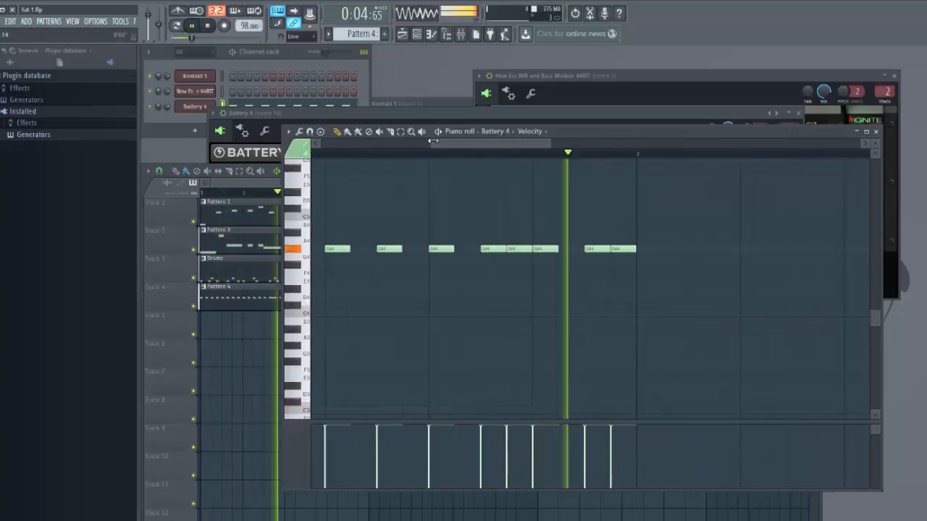
left_click_drag(502, 248, 490, 249)
left_click(497, 248)
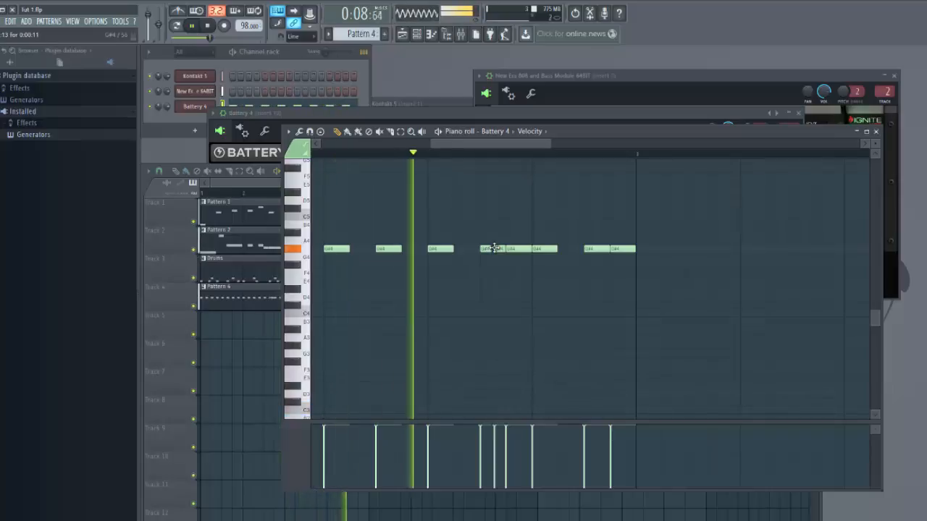
left_click_drag(528, 248, 515, 249)
left_click(525, 249)
Make a second G#4 roll of three half-step notes at steps 13 and 14 of bar 2, return to the Playlist and stop playback.
left_click_drag(526, 248, 566, 250)
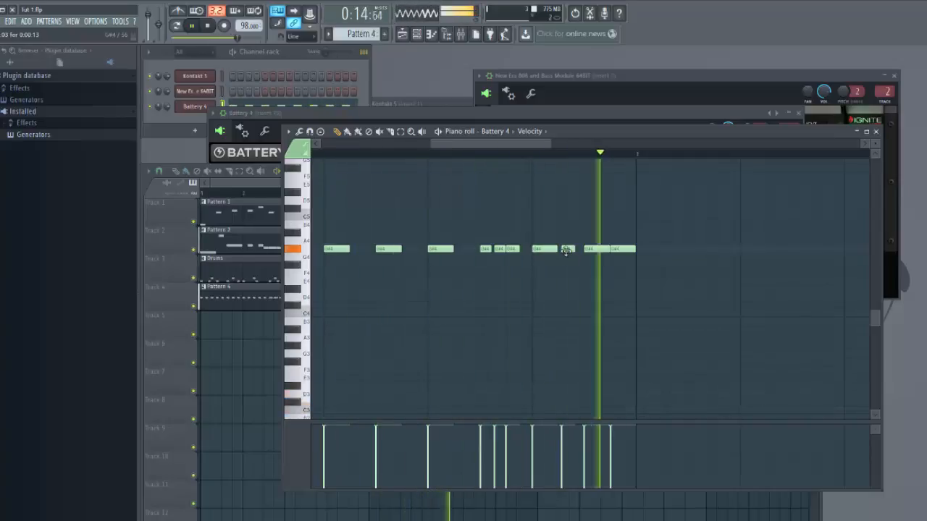
left_click(557, 250)
left_click_drag(553, 249, 550, 250)
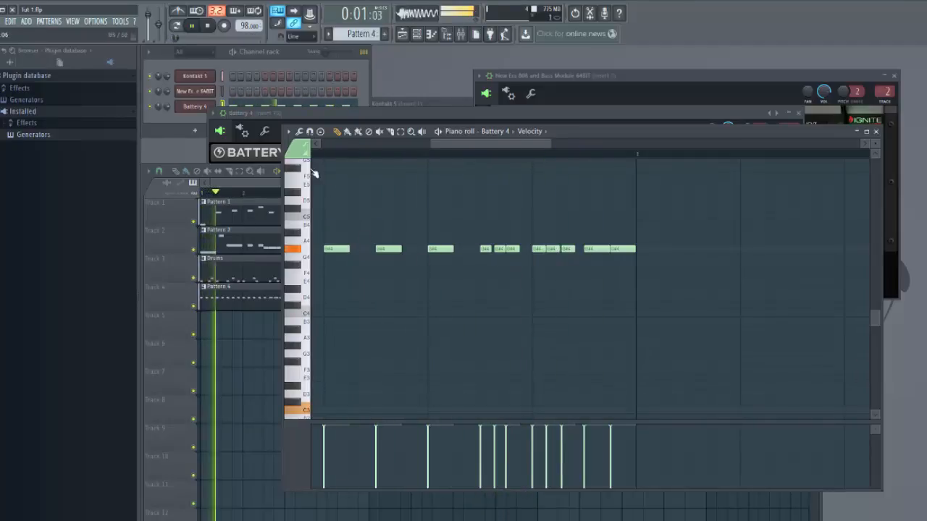
left_click_drag(427, 145, 313, 146)
scroll(334, 293, "up", 2)
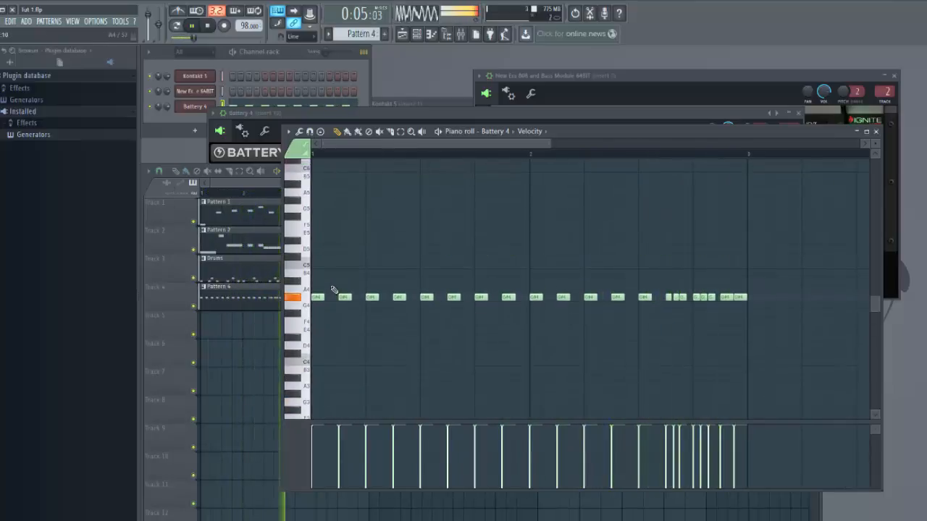
left_click(242, 187)
key("space")
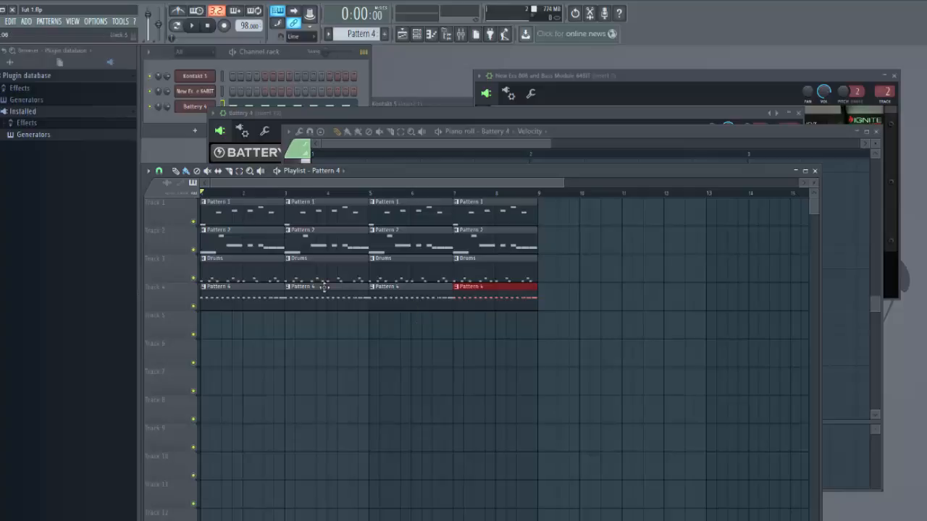
left_click_drag(562, 182, 634, 192)
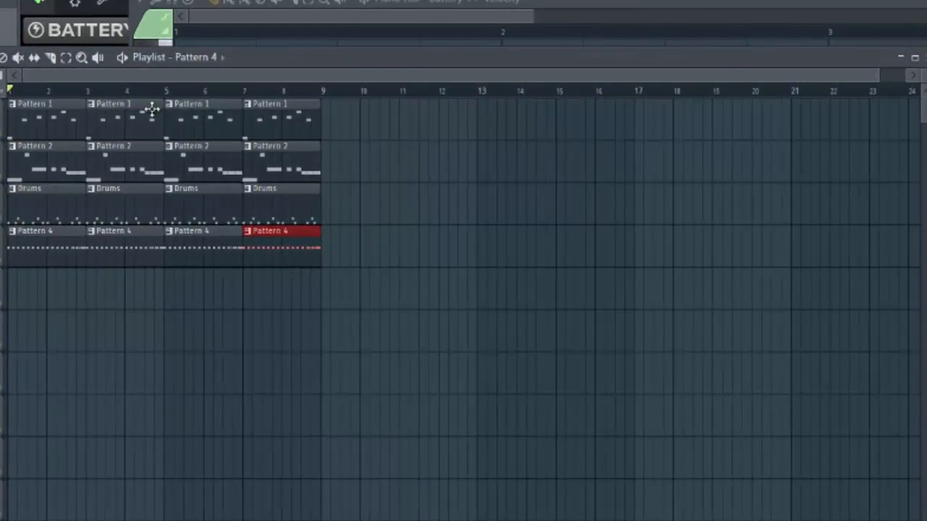
left_click_drag(881, 75, 353, 75)
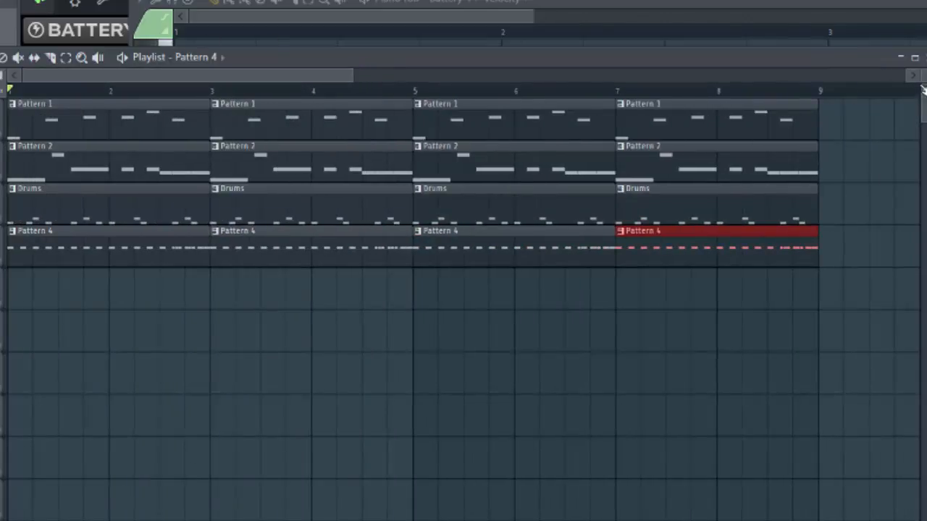
scroll(832, 192, "up", 5)
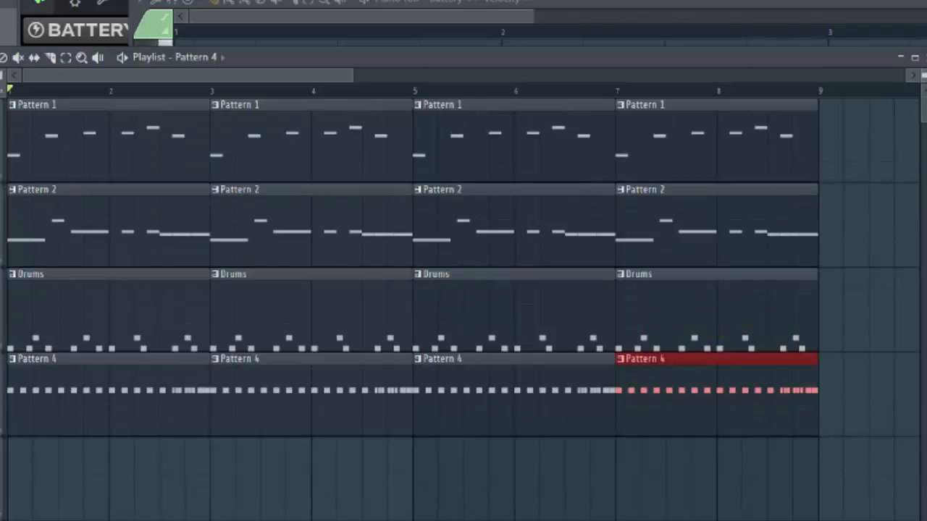
left_click_drag(383, 72, 470, 74)
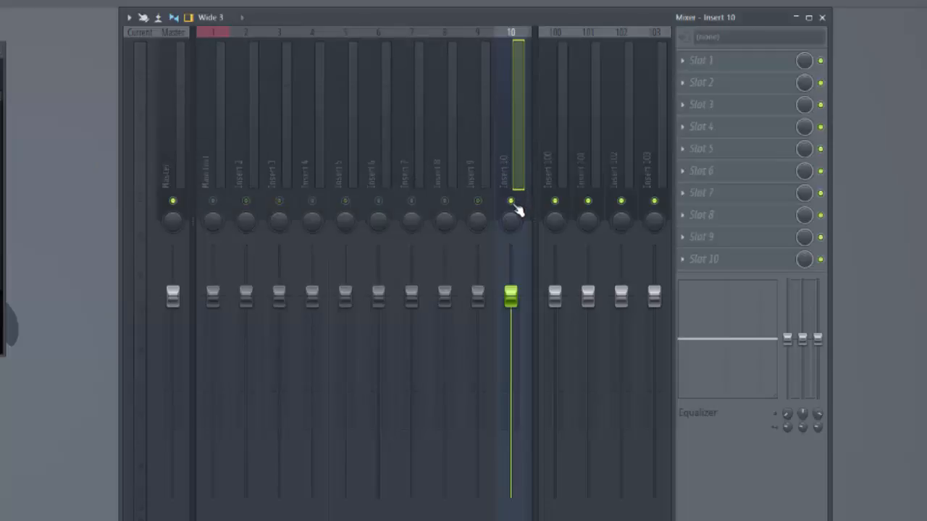
Load Gross Beat into the first effect slot of mixer Insert 10 and position its window beside the pattern clips.
left_click(686, 78)
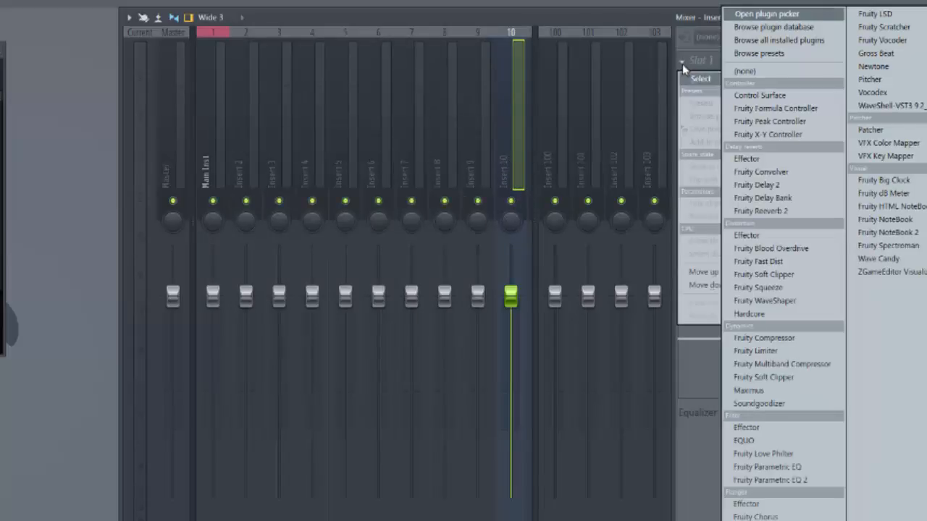
mouse_move(702, 81)
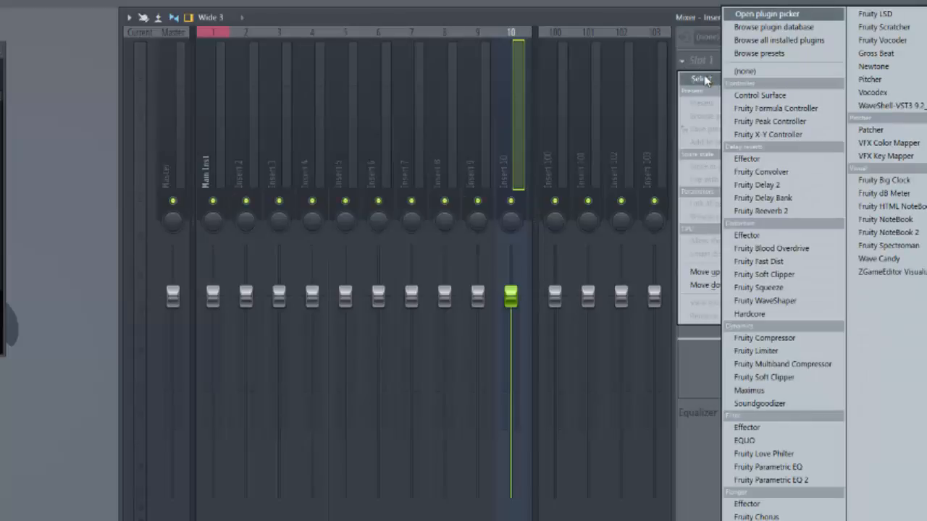
left_click(876, 53)
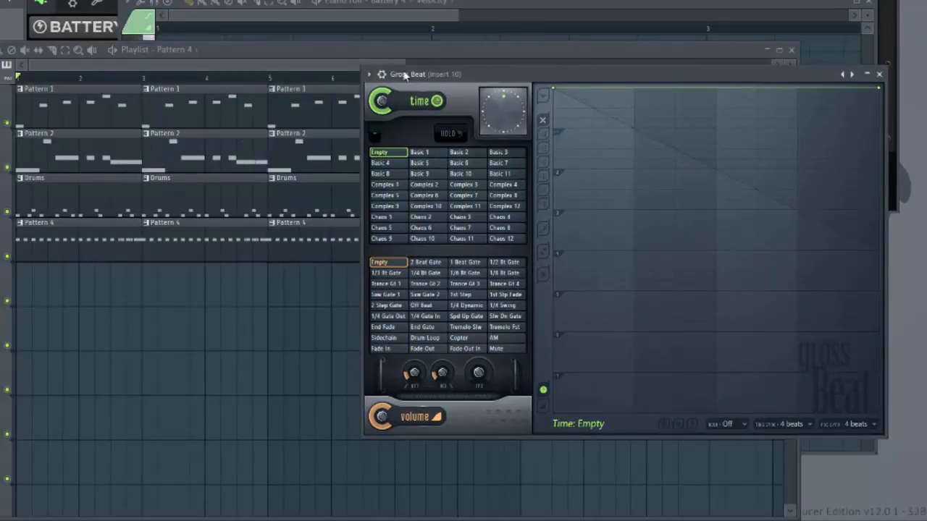
left_click_drag(515, 68, 474, 47)
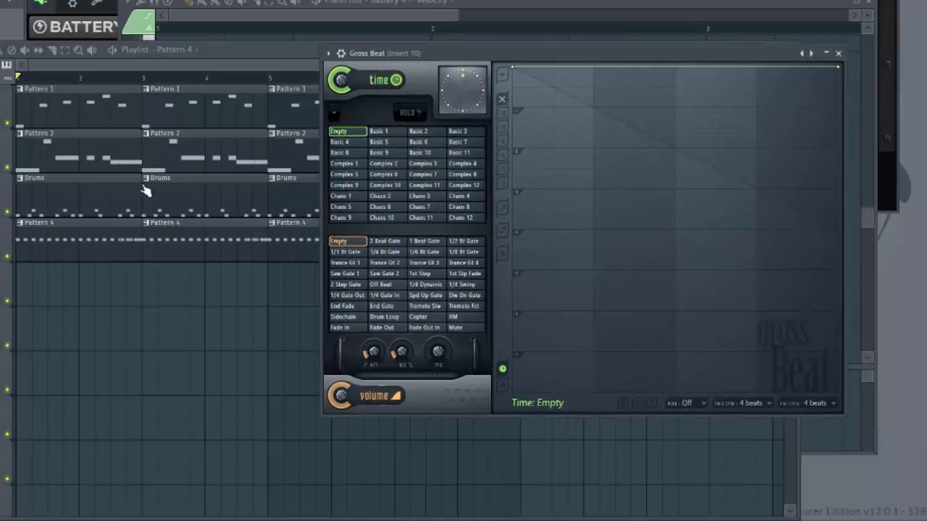
Create an automation clip for Gross Beat's time slot and rearrange the windows so the whole clip shows in the Playlist.
right_click(379, 138)
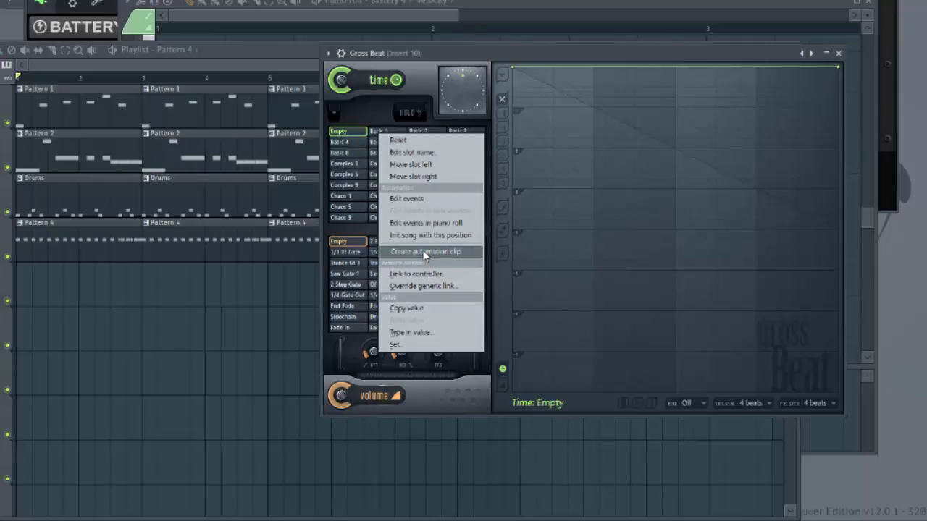
left_click(425, 253)
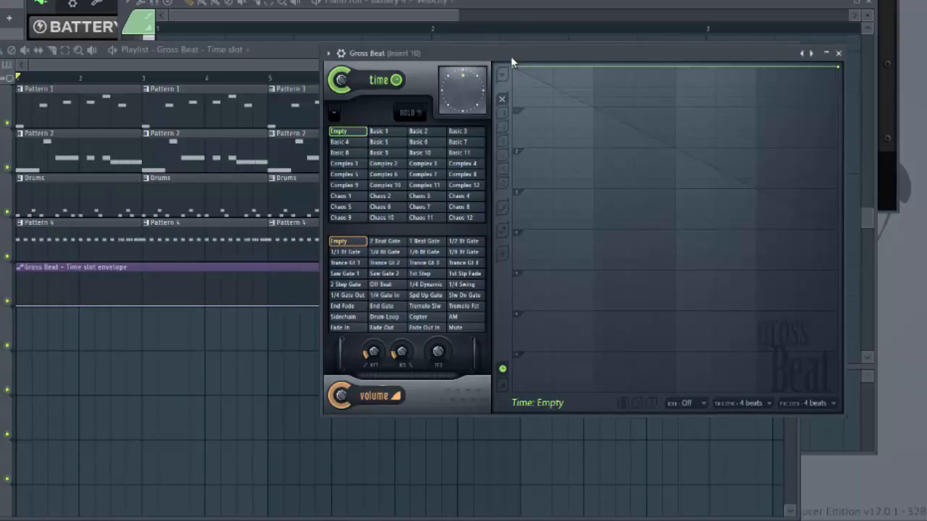
left_click_drag(507, 53, 598, 0)
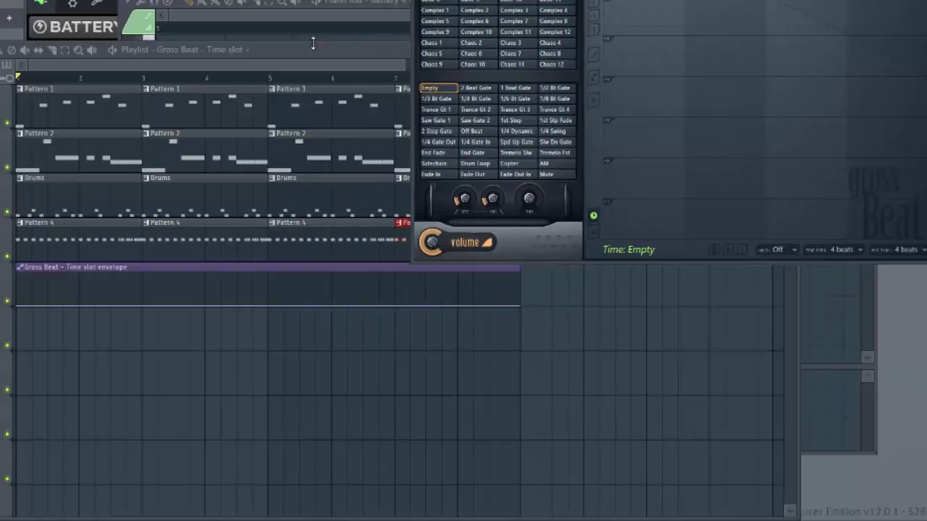
left_click_drag(312, 64, 312, 123)
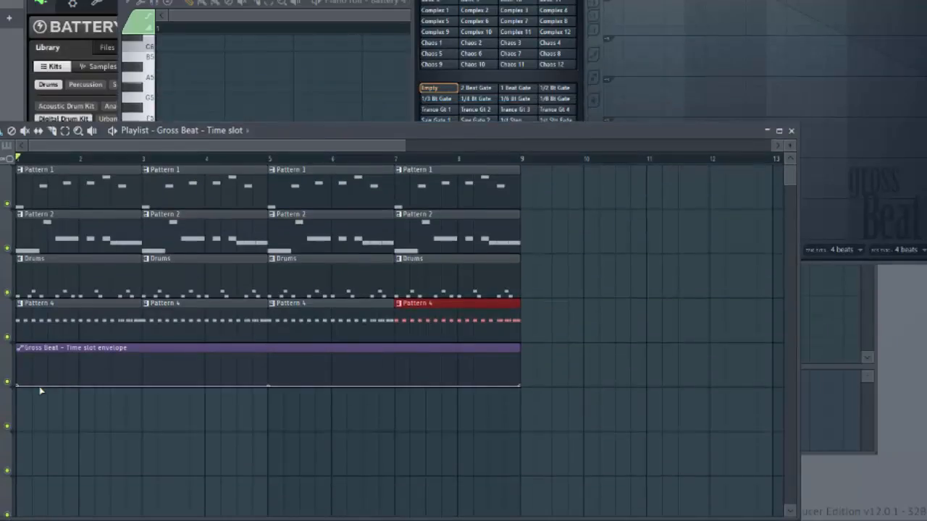
left_click_drag(401, 145, 308, 148)
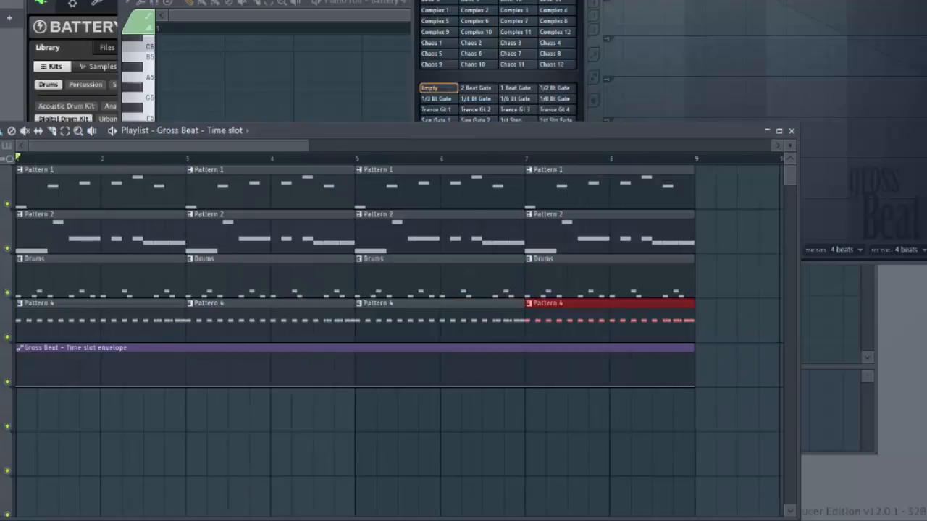
Shape a raised block over the last beat of bar 4 in the Gross Beat time slot envelope, after auditioning the opening.
scroll(340, 160, "down", 2)
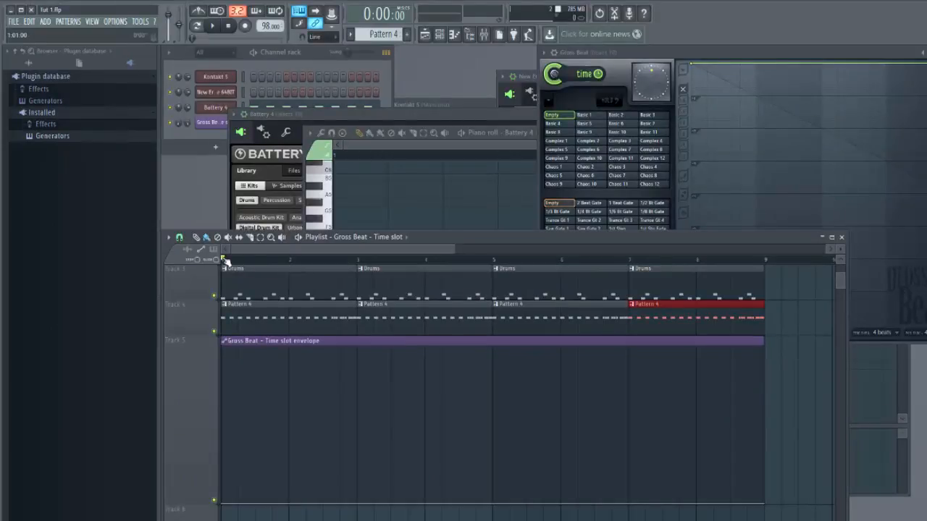
key("space")
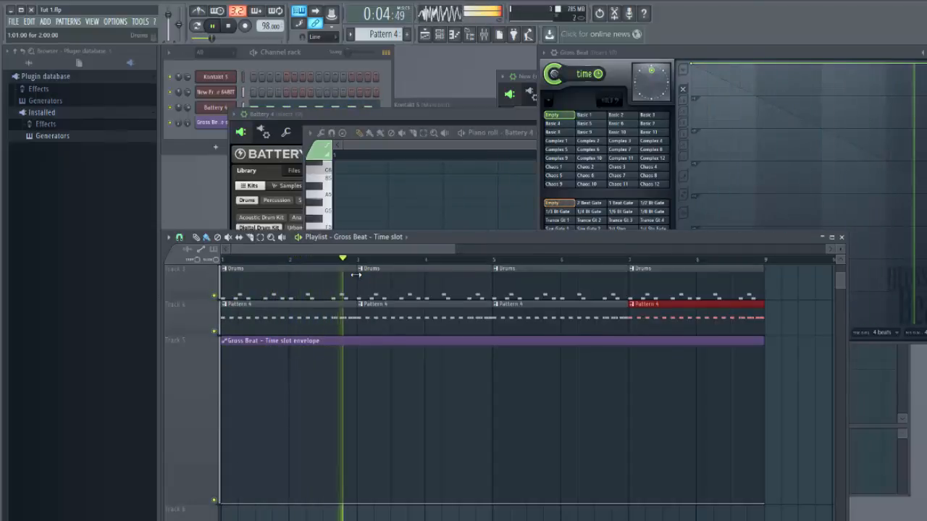
key("space")
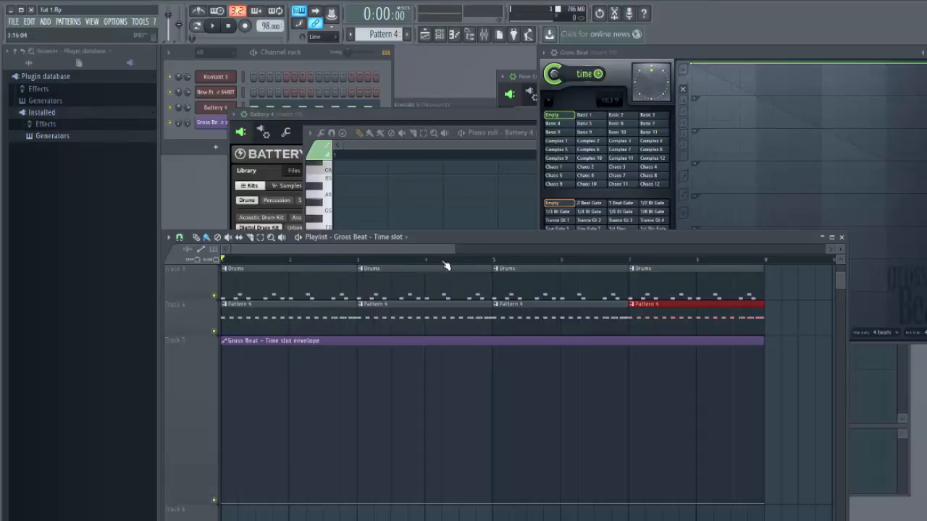
right_click(476, 501)
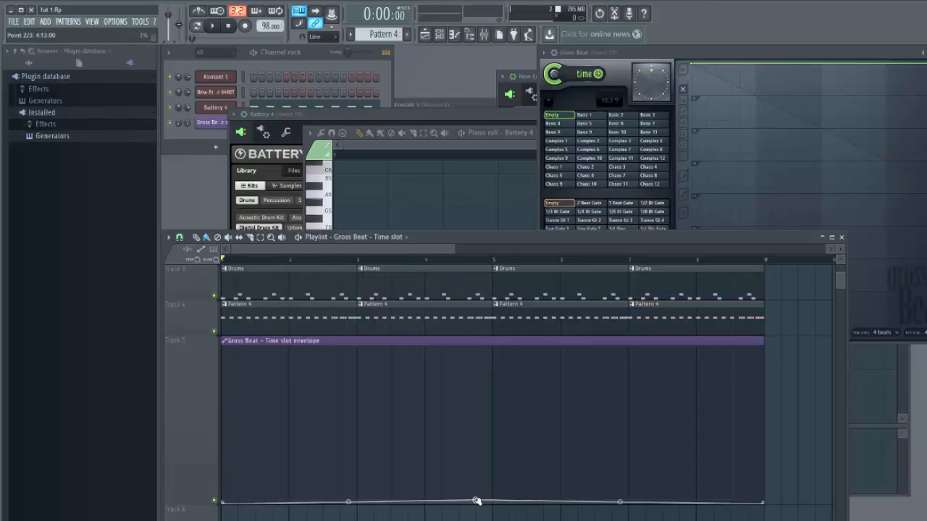
right_click(477, 475)
right_click(493, 473)
right_click(493, 493)
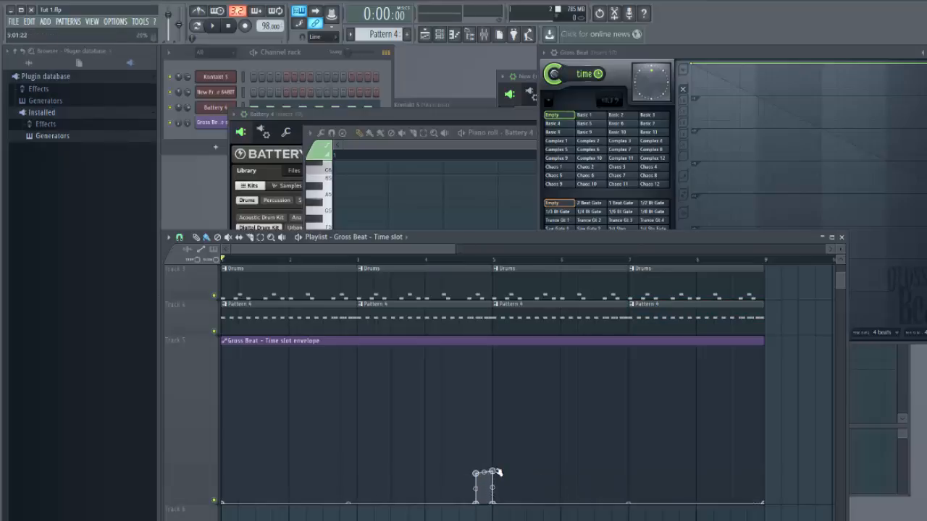
Raise the time slot envelope from step 13 of bar 8 through to the end of the clip.
right_click(749, 501)
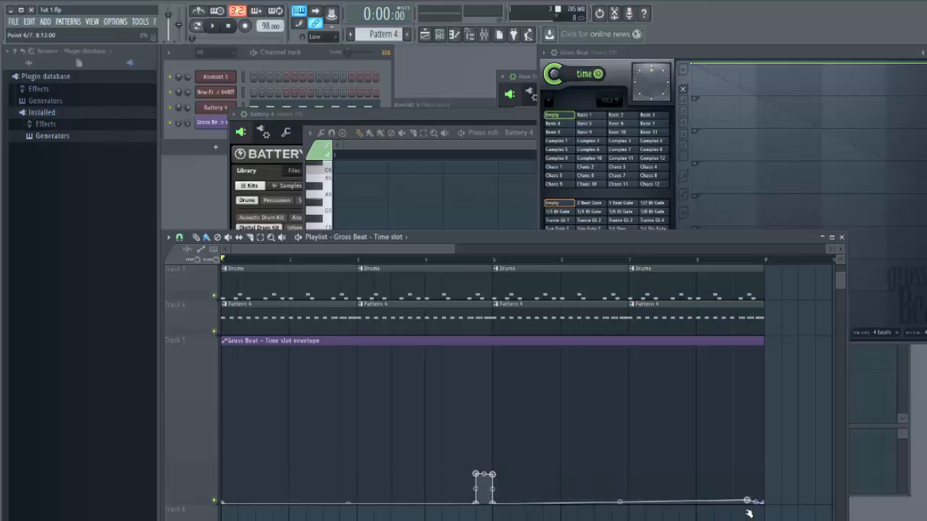
right_click(749, 476)
left_click_drag(765, 504, 768, 476)
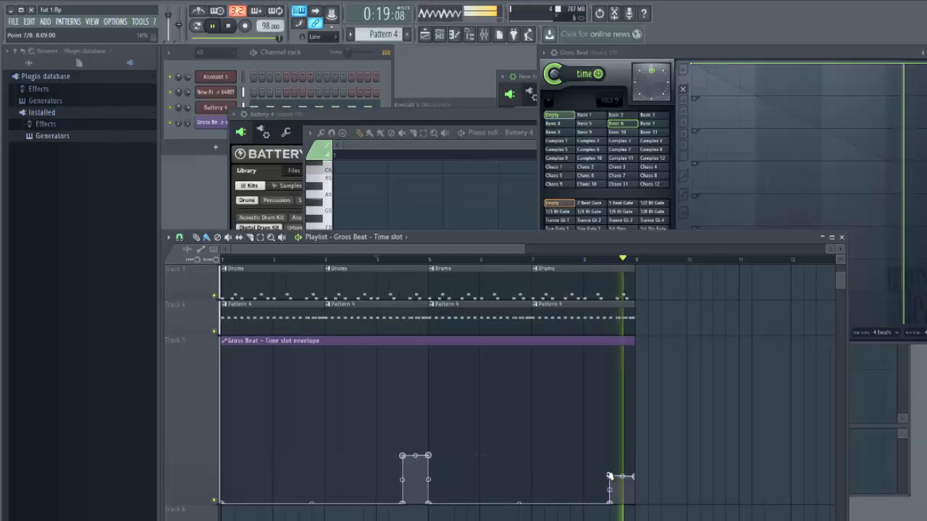
Extend both raised blocks of the time slot envelope so they start at the beginning of bars 8 and 4.
left_click_drag(612, 504, 584, 477)
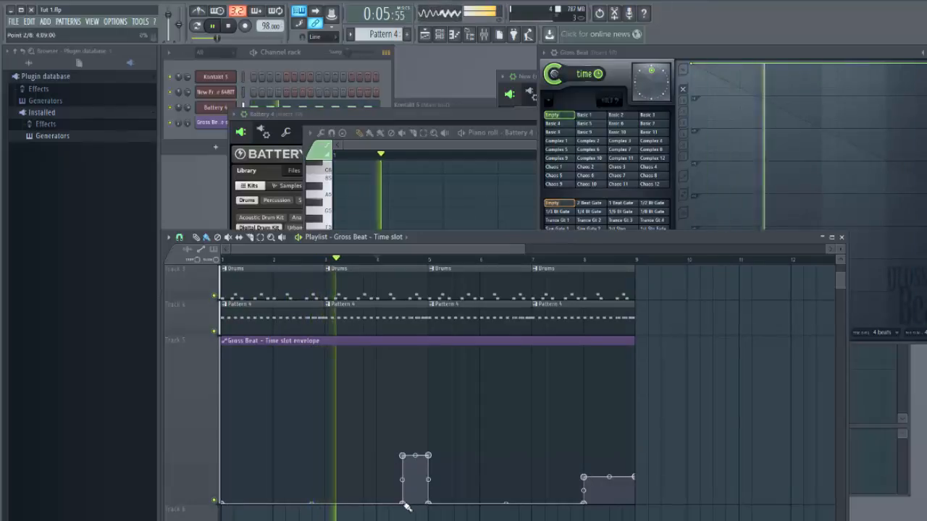
left_click_drag(401, 502, 377, 502)
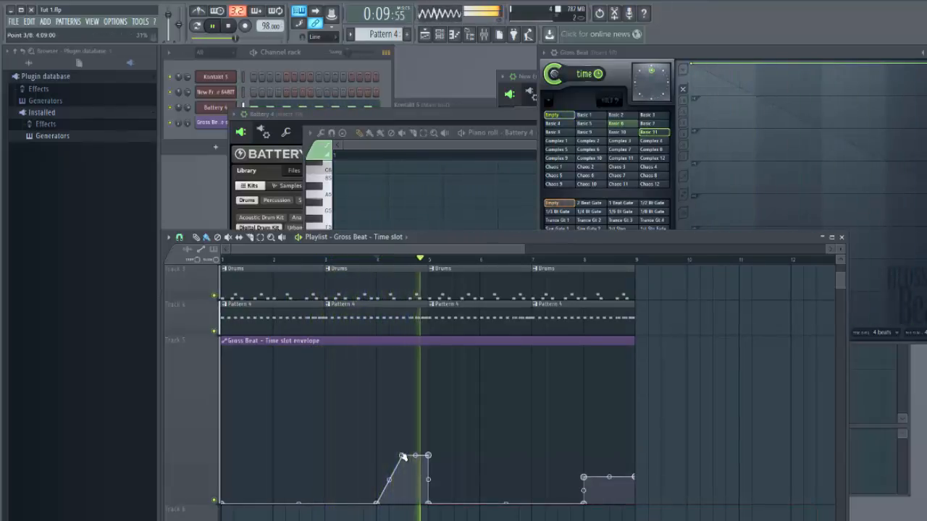
left_click_drag(403, 456, 377, 456)
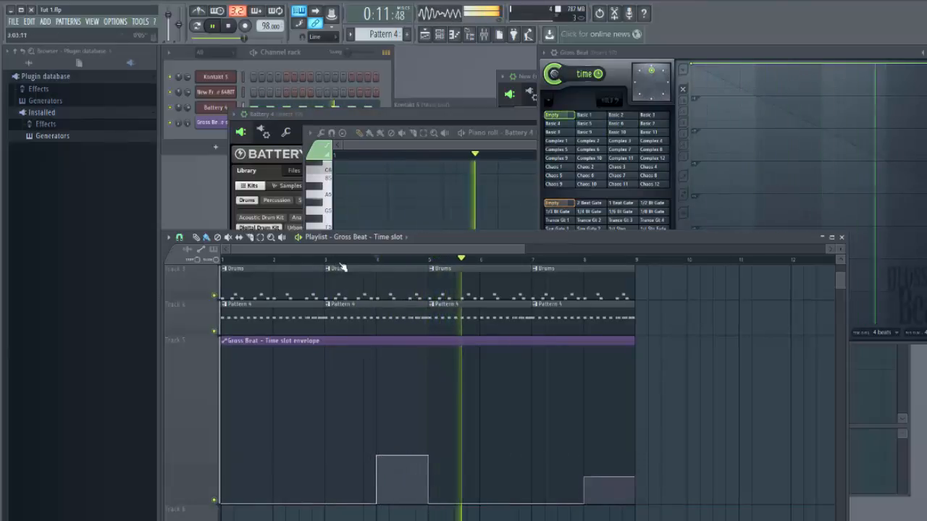
Audition the bar 4 effect and lower both envelope blocks, keeping bar 4 higher and setting bar 8 to the Basic 3 slot.
left_click(376, 259)
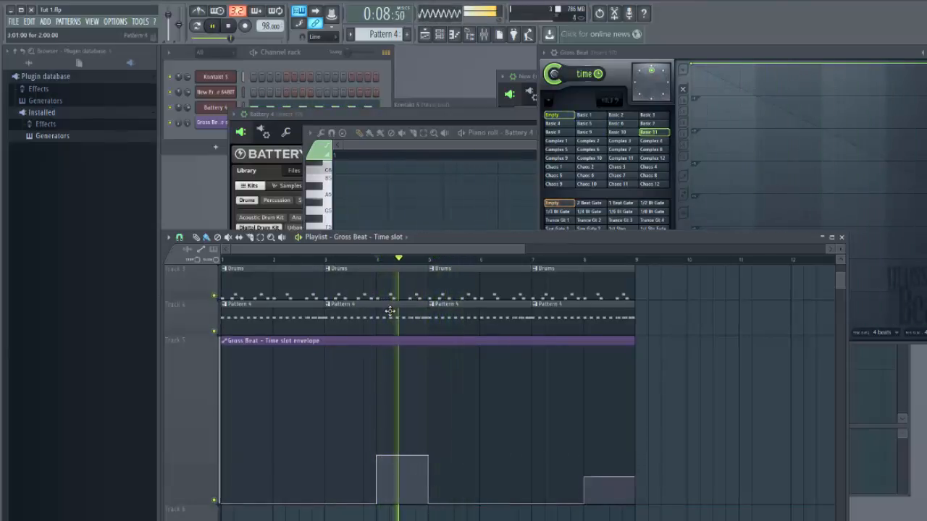
left_click(325, 260)
left_click_drag(377, 465, 377, 476)
left_click_drag(430, 458, 431, 472)
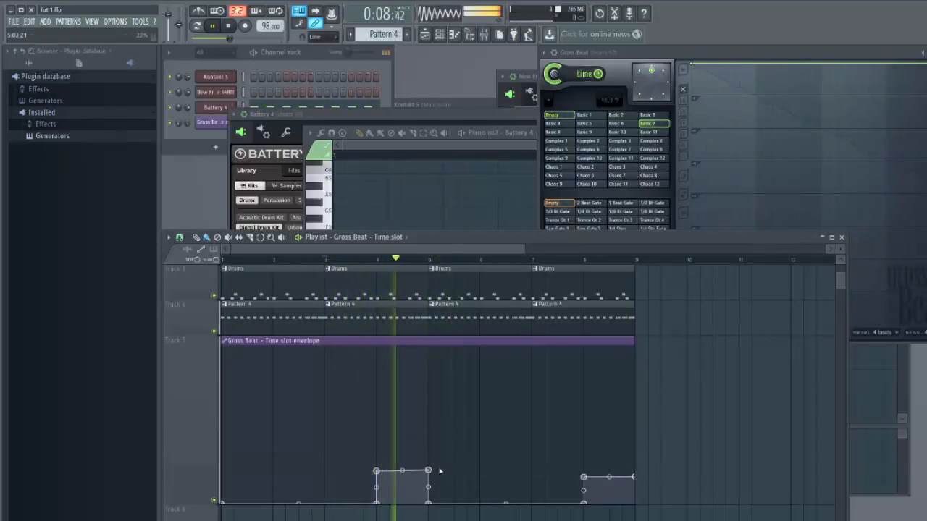
key("space")
left_click_drag(377, 472, 432, 484)
left_click_drag(585, 479, 640, 491)
key("space")
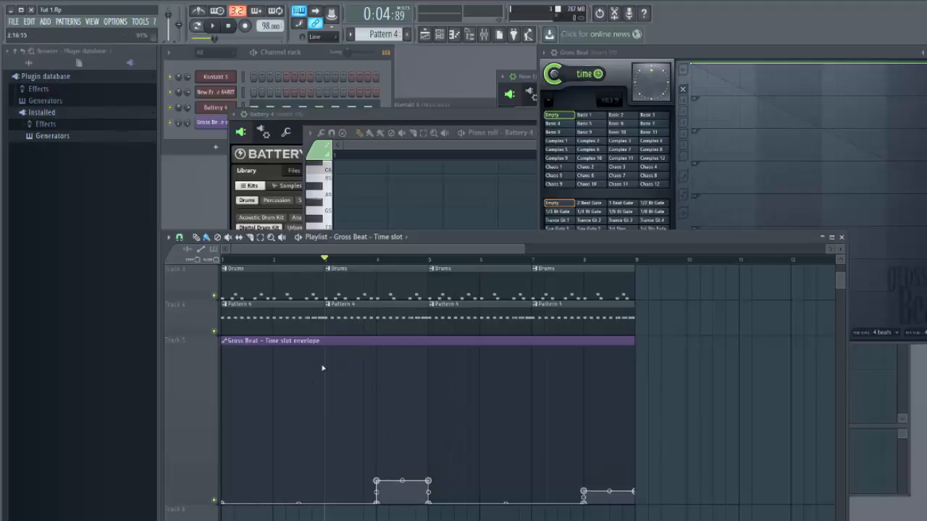
Play the whole eight-bar arrangement from the start to check the time slot changes, with all five tracks in view.
left_click_drag(325, 260, 180, 255)
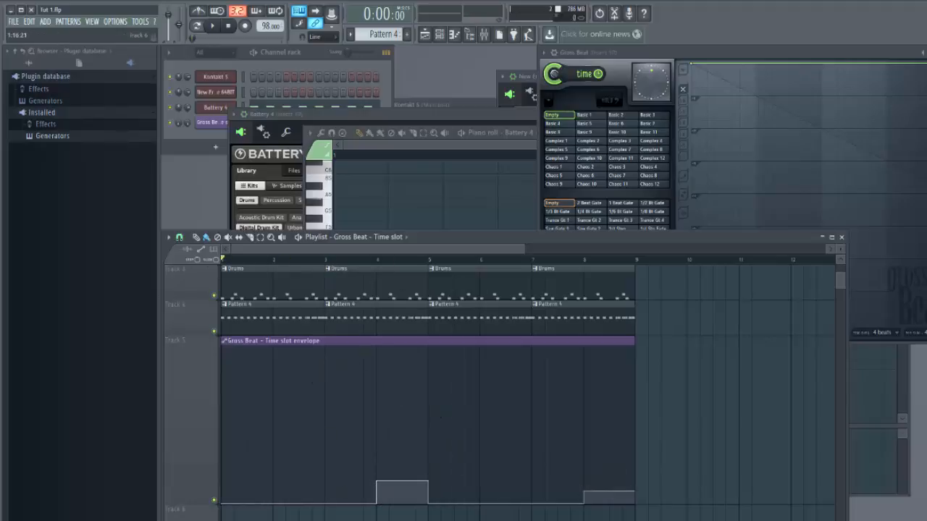
scroll(325, 472, "up", 3)
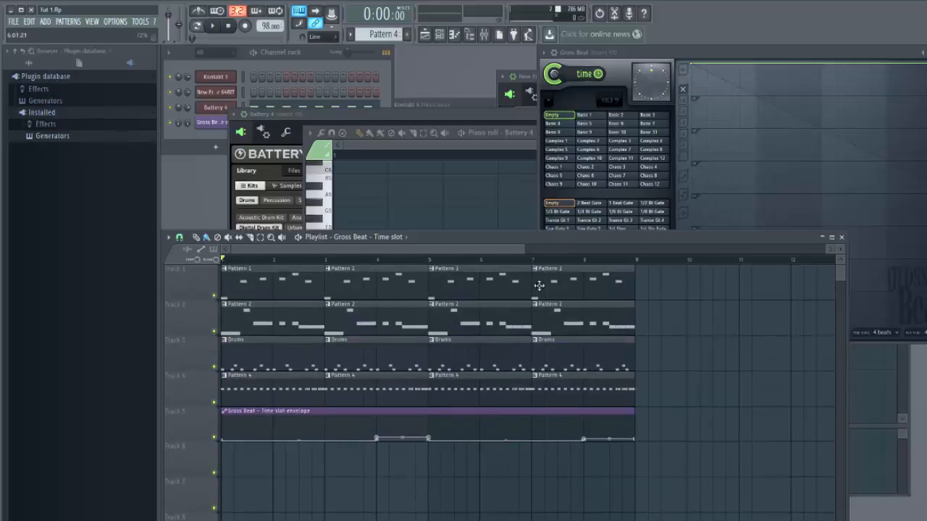
left_click_drag(524, 249, 625, 248)
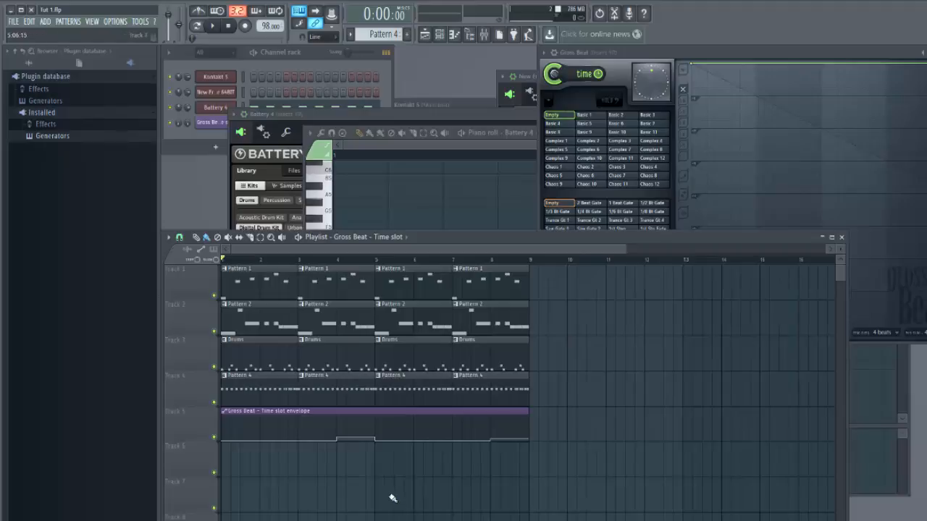
key("space")
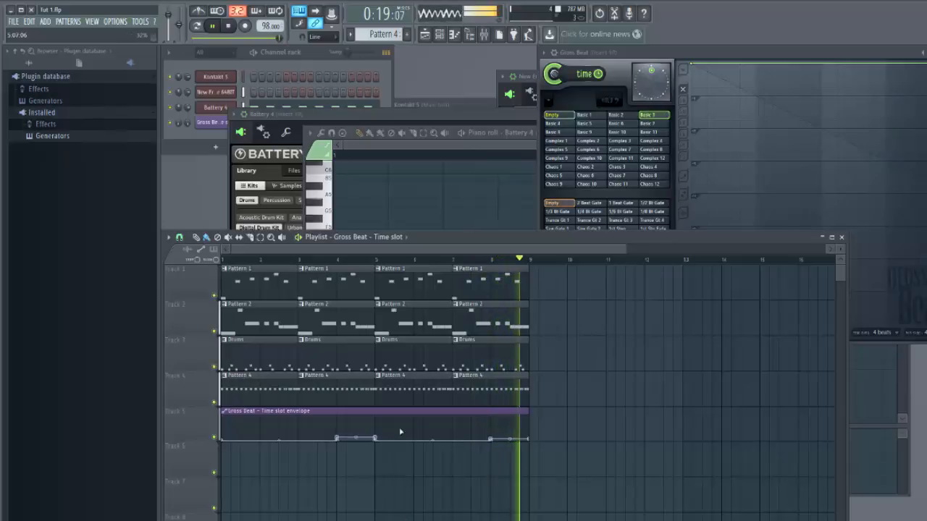
key("space")
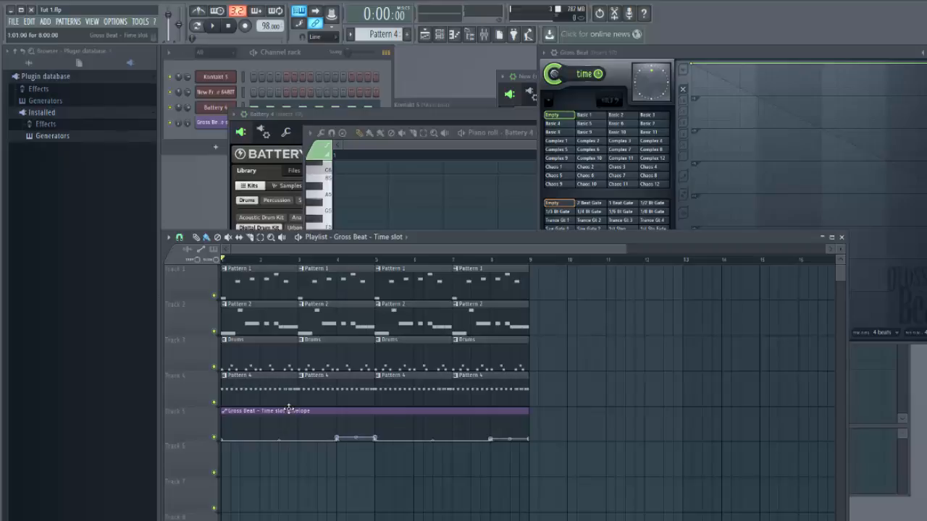
mouse_move(627, 249)
left_mouse_down()
mouse_move(824, 248)
mouse_move(608, 249)
mouse_move(623, 248)
left_mouse_up()
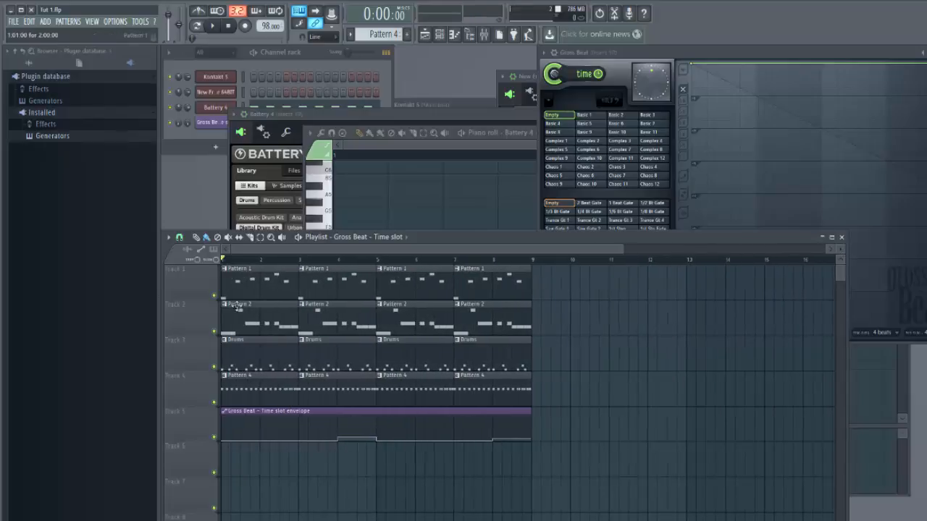